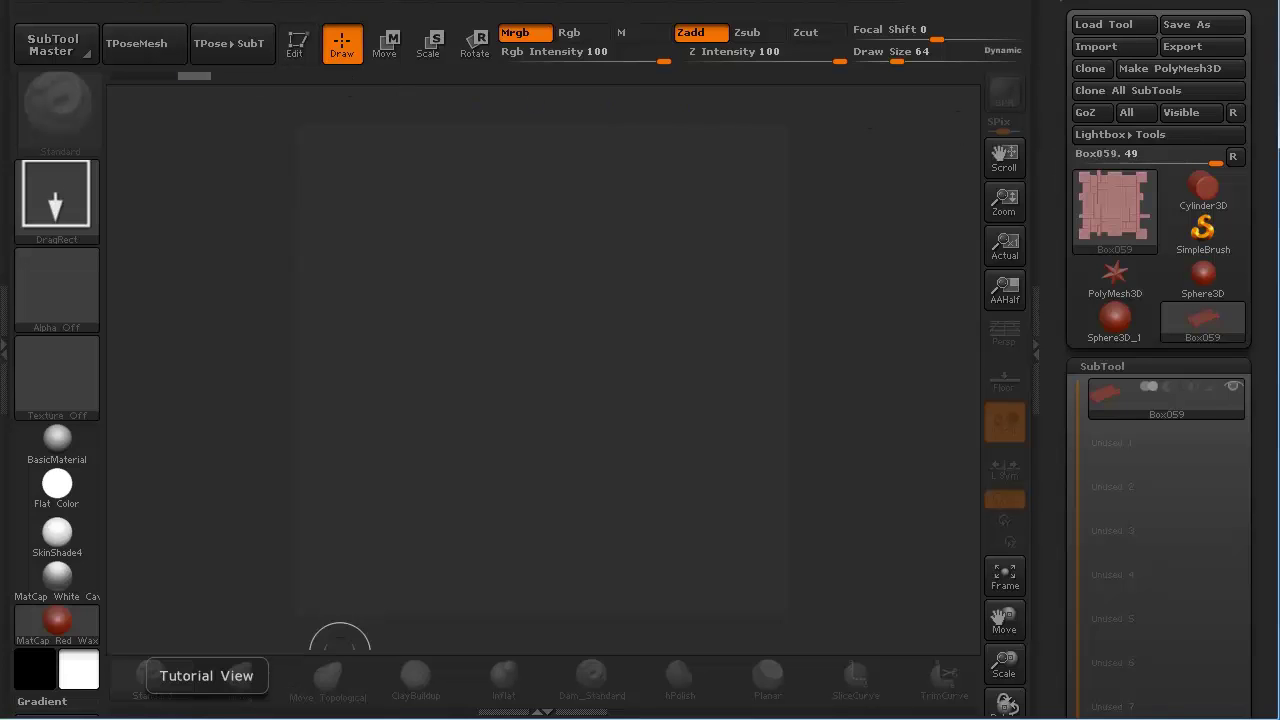
Place the Box059 mesh on the canvas and switch it to Edit mode
left_click(160, 3)
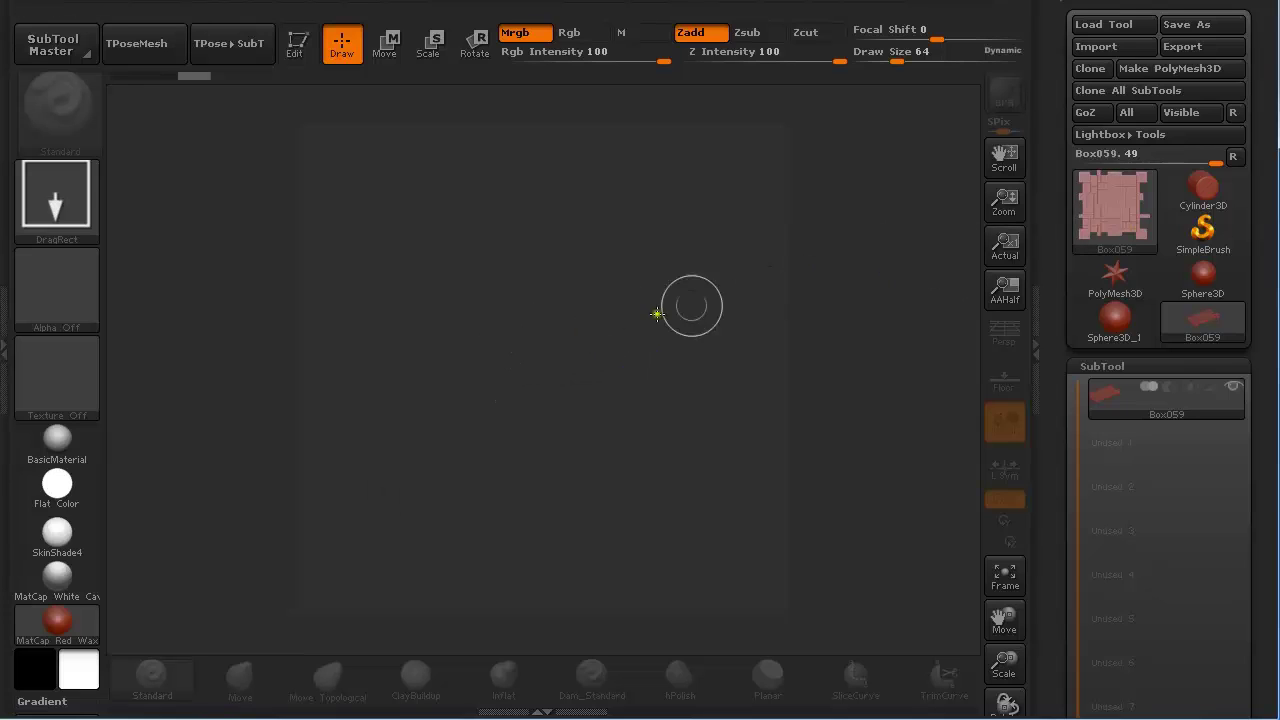
left_click_drag(554, 347, 571, 357)
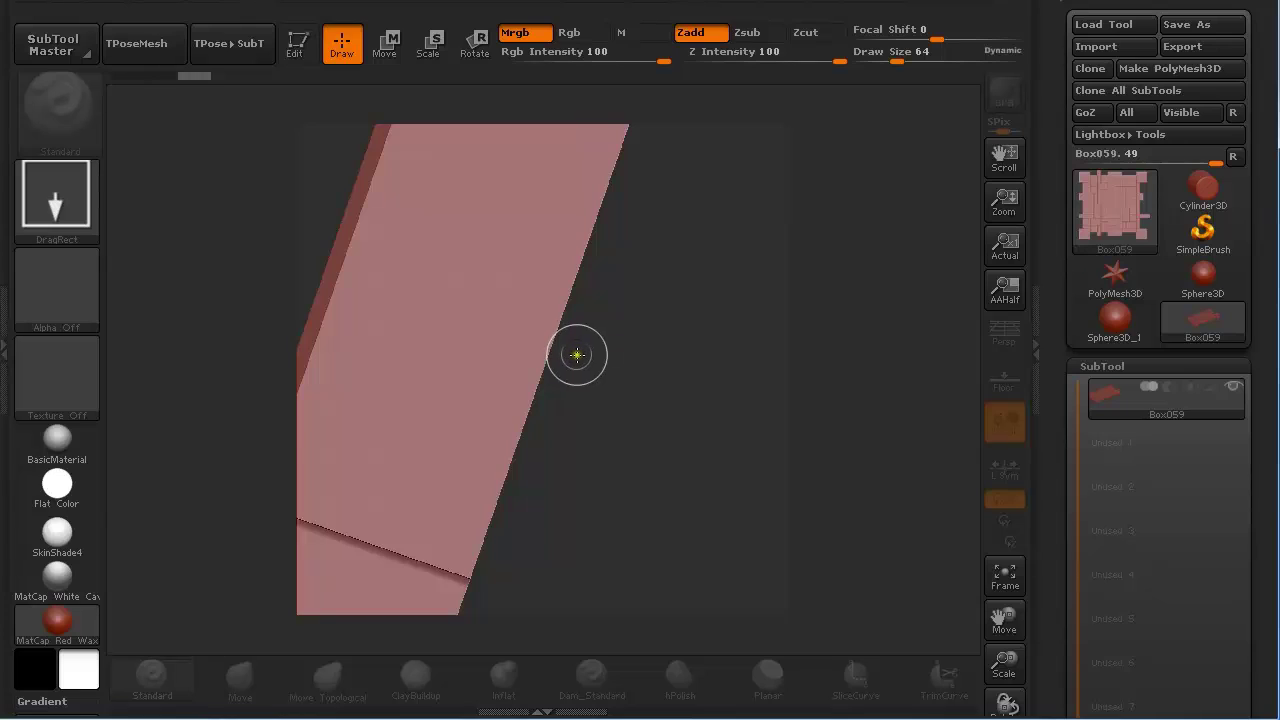
key("t")
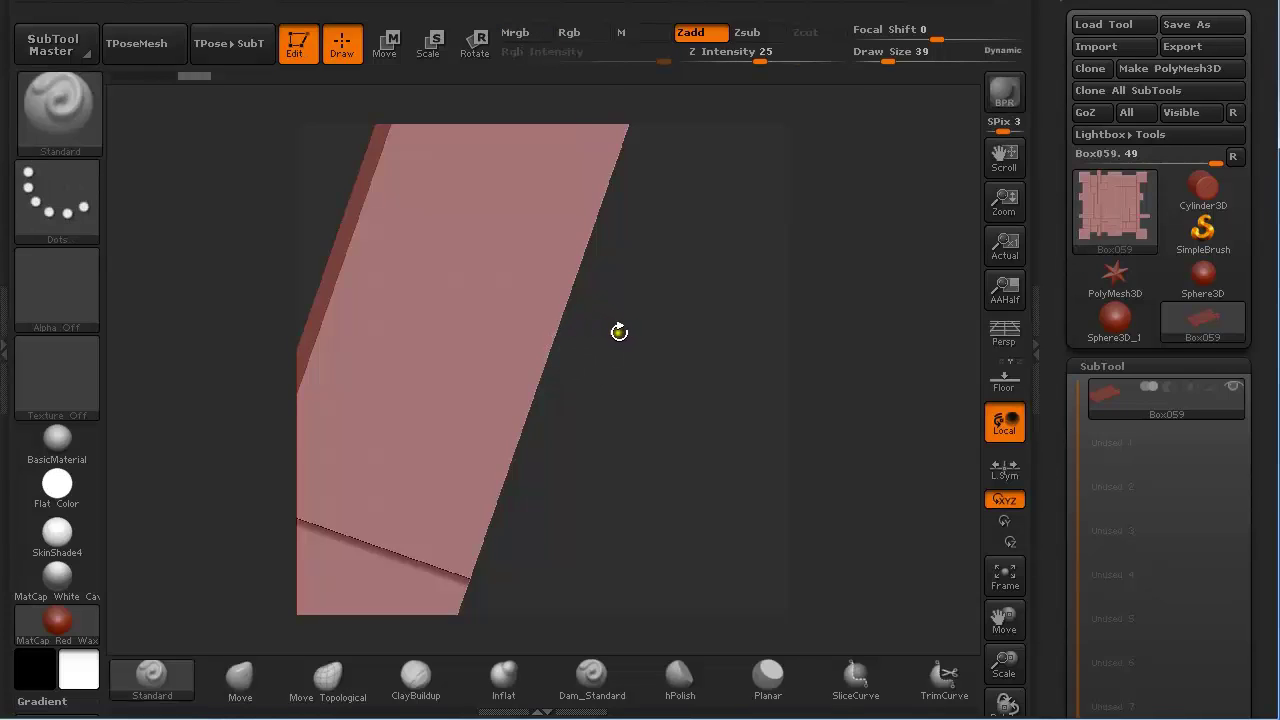
Unify the Box059 mesh's size with the Deformation settings and frame the whole tile layout in the document
left_click(1102, 365)
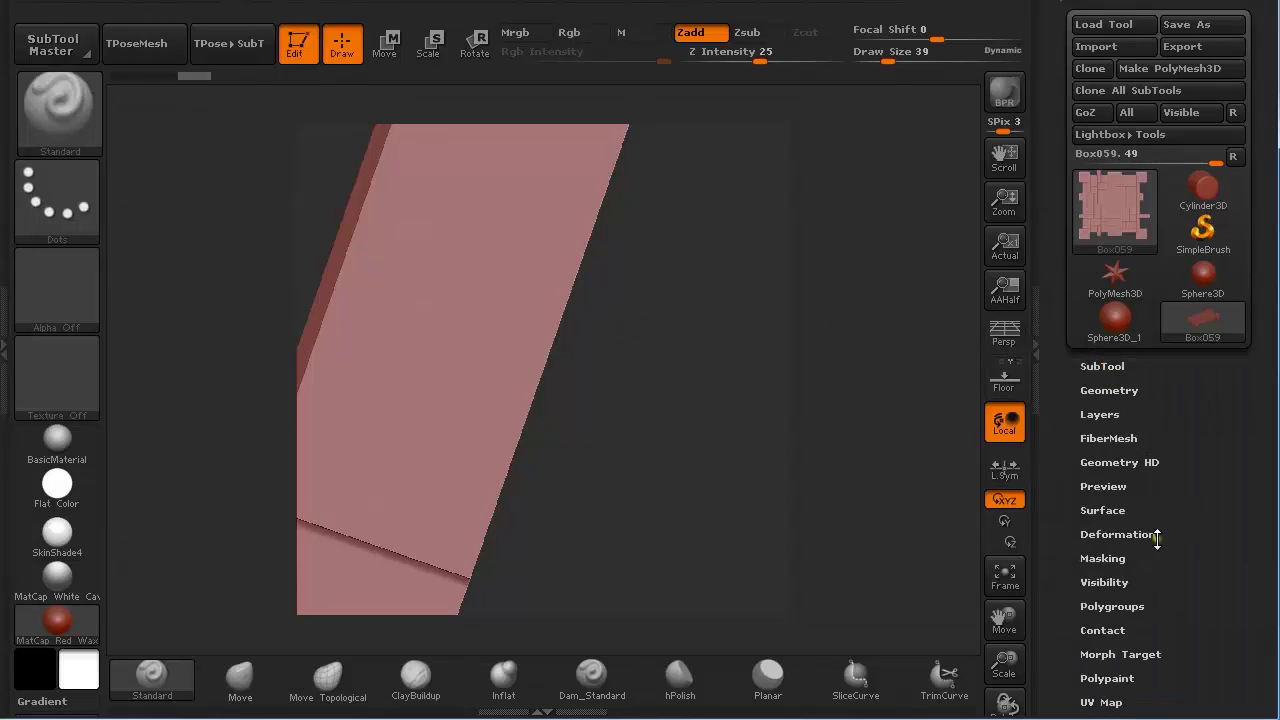
left_click(1157, 535)
scroll(1150, 530, "down", 5)
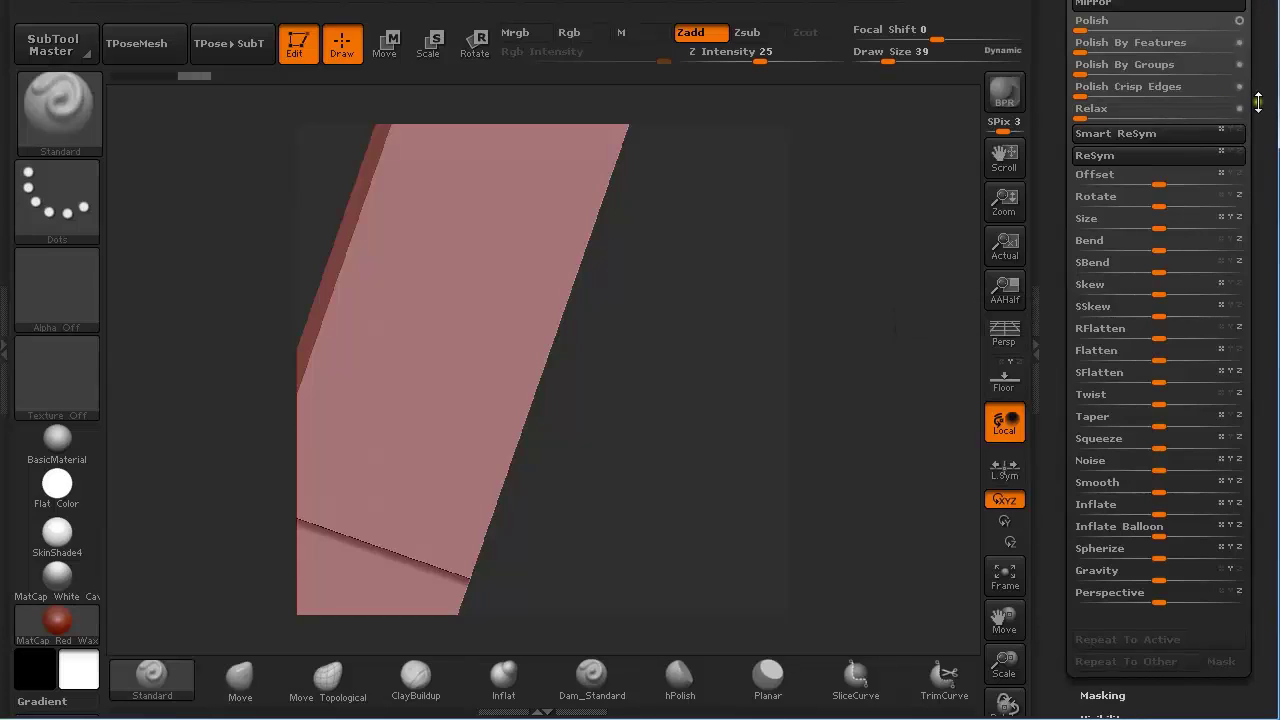
scroll(1258, 104, "up", 3)
left_click(1151, 96)
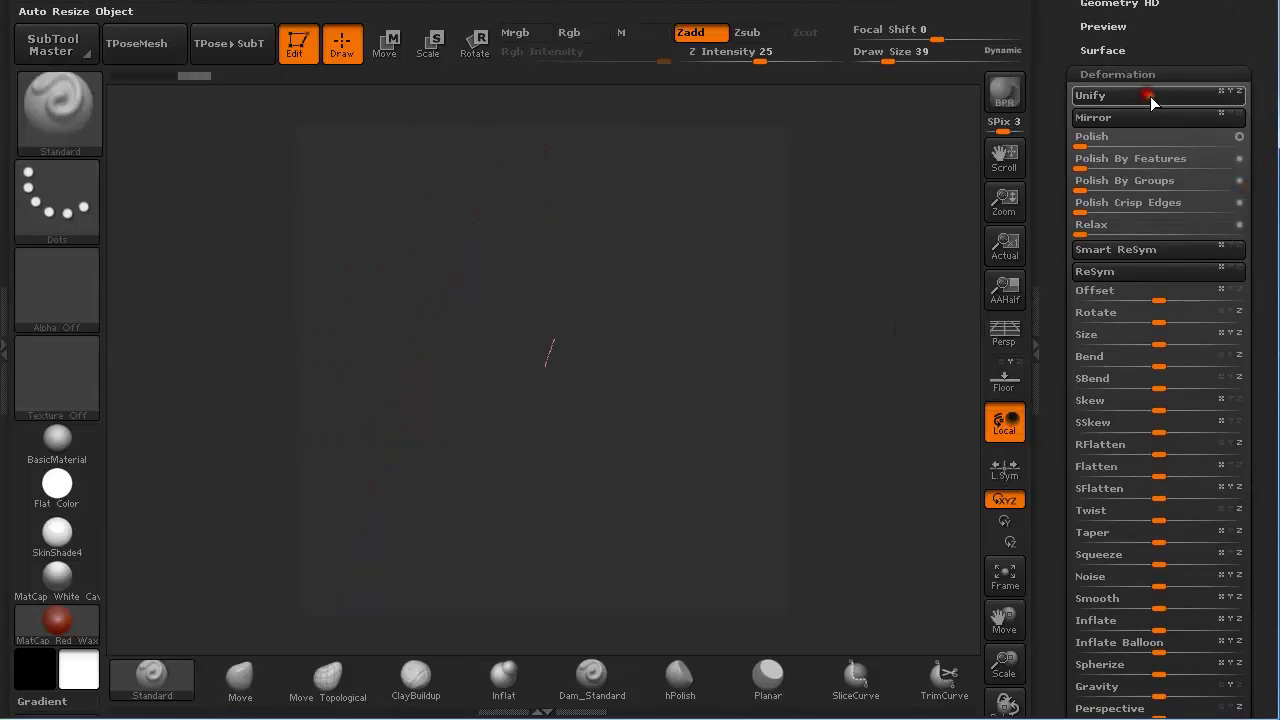
left_click_drag(843, 271, 903, 283)
key("f")
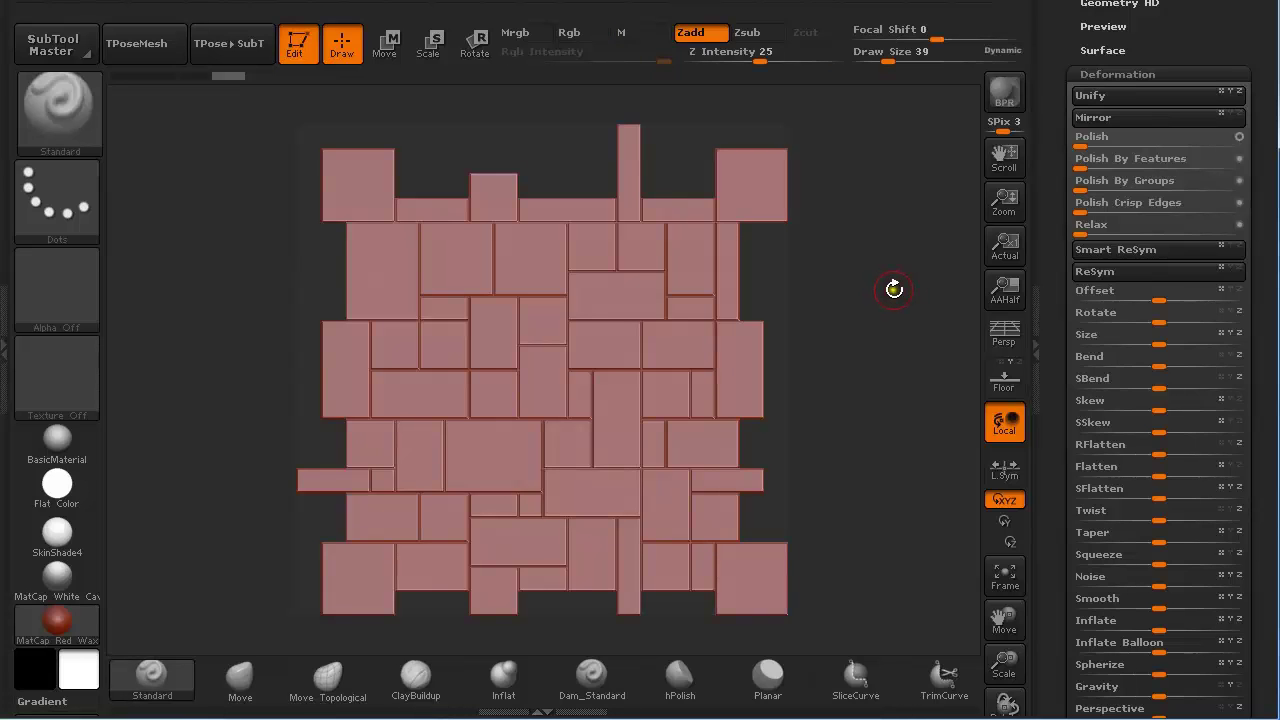
left_click_drag(874, 328, 850, 337)
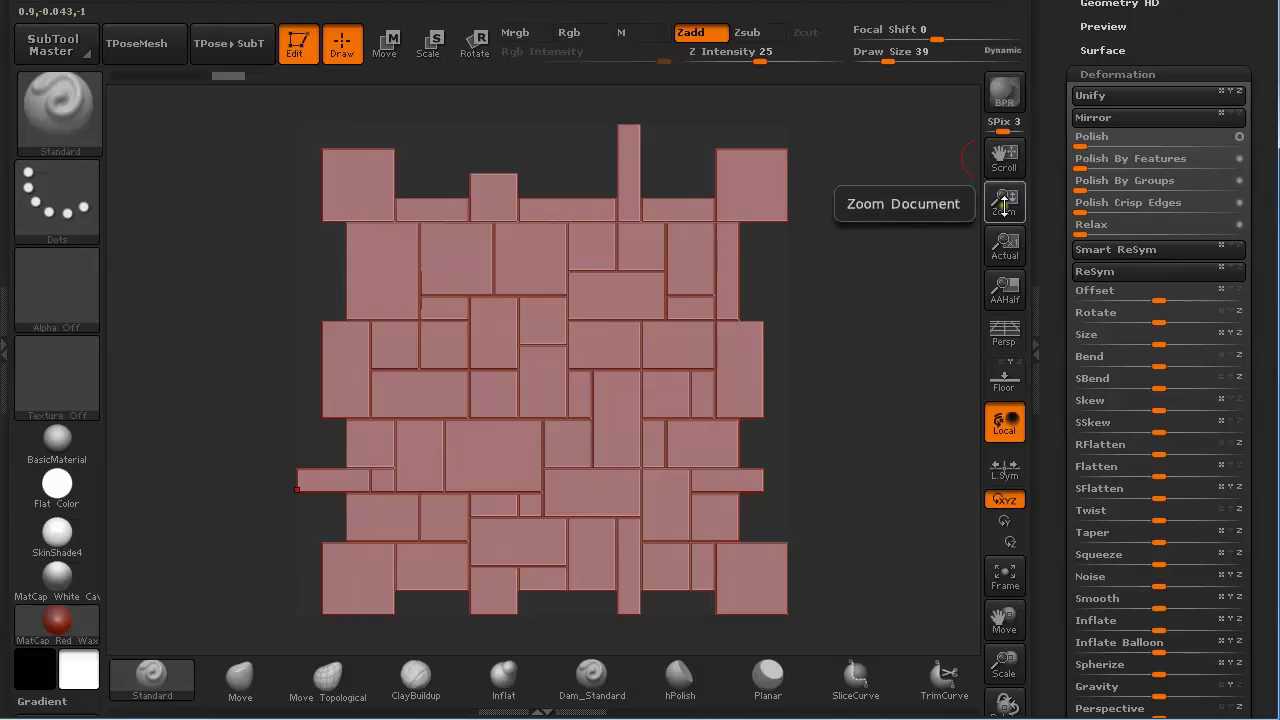
mouse_move(1004, 205)
left_mouse_down()
mouse_move(1012, 196)
mouse_move(1030, 222)
mouse_move(1054, 224)
mouse_move(1010, 212)
left_mouse_up()
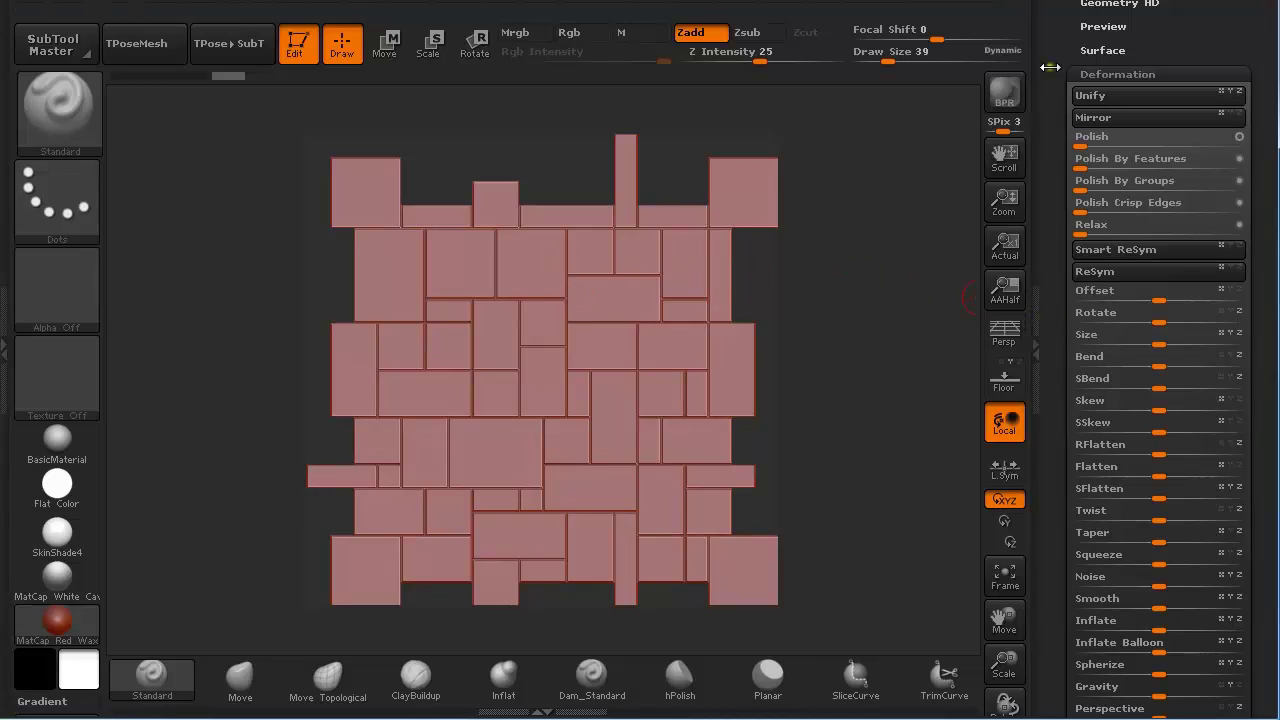
Show the polyframe and assign each block of the mesh its own polygroup with Auto Groups
left_click(1101, 74)
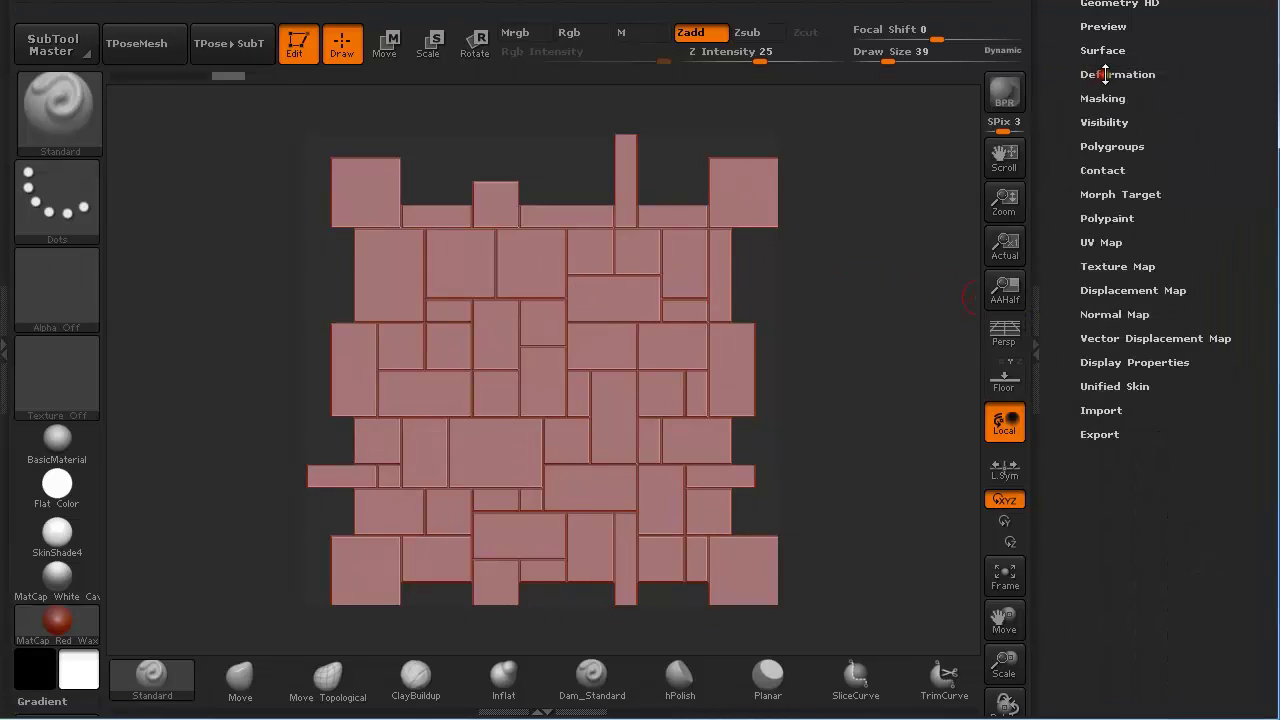
left_click(1112, 146)
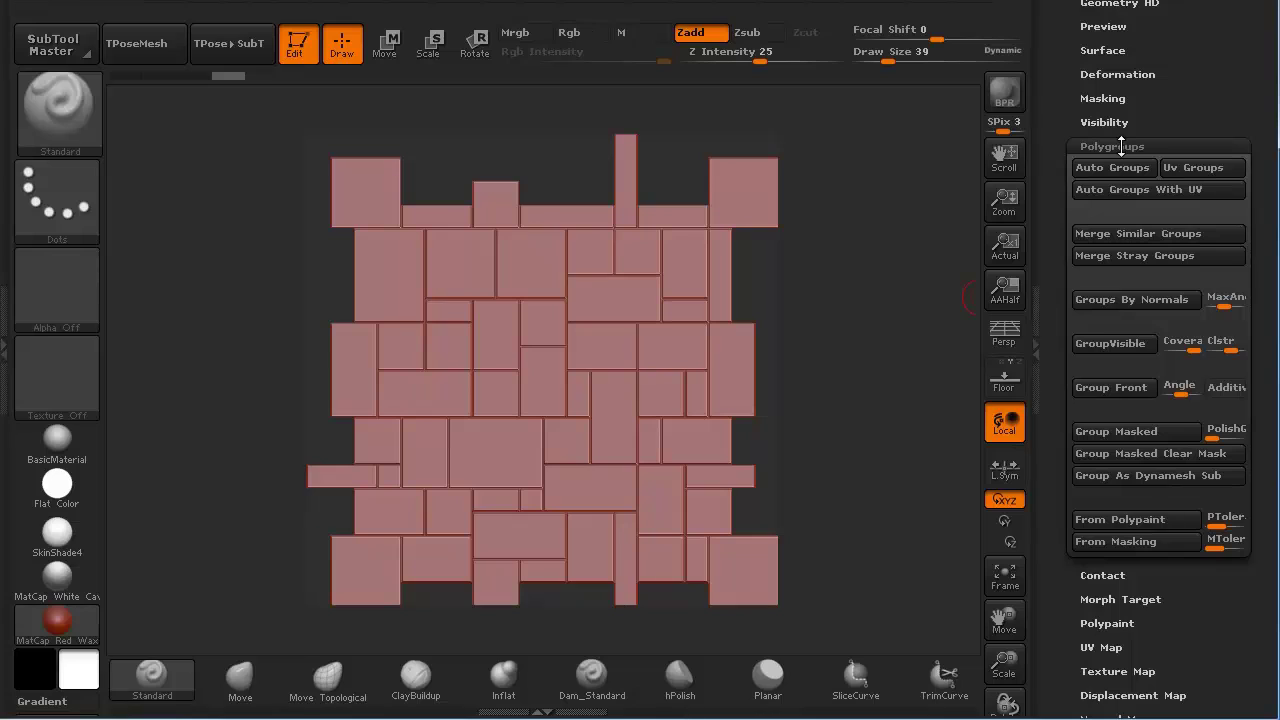
key("shift+f")
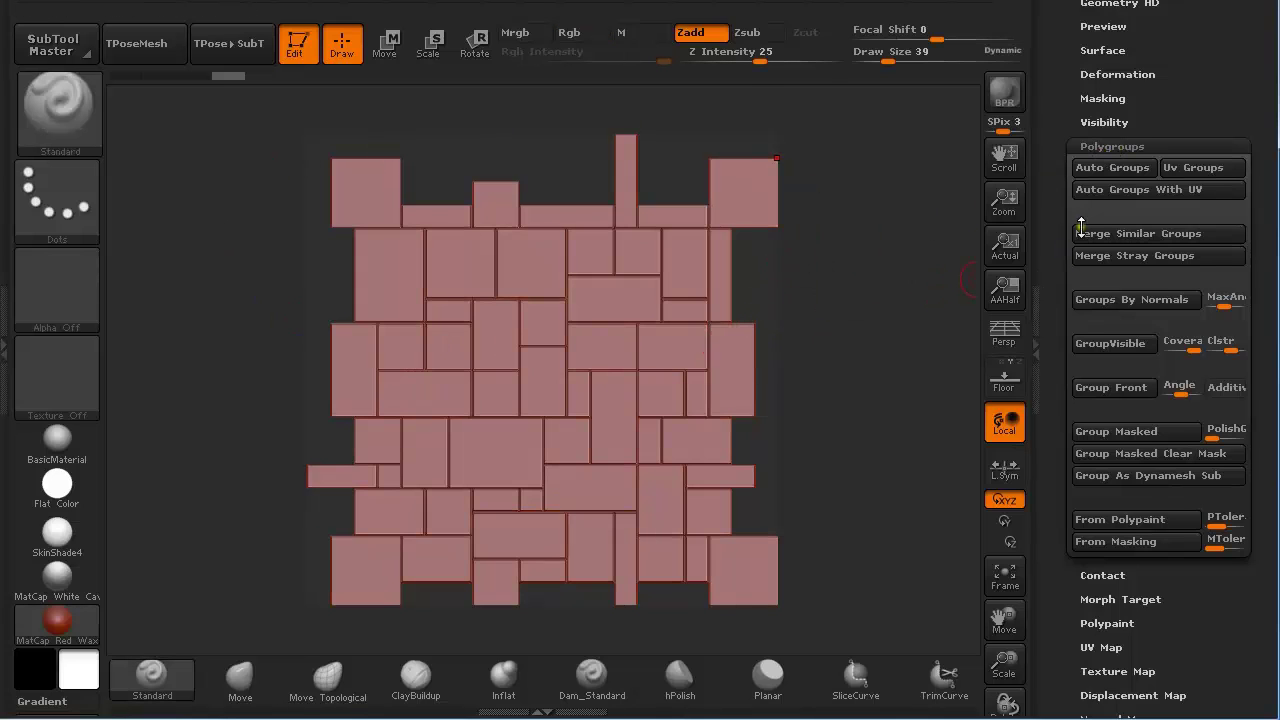
left_click(1111, 168)
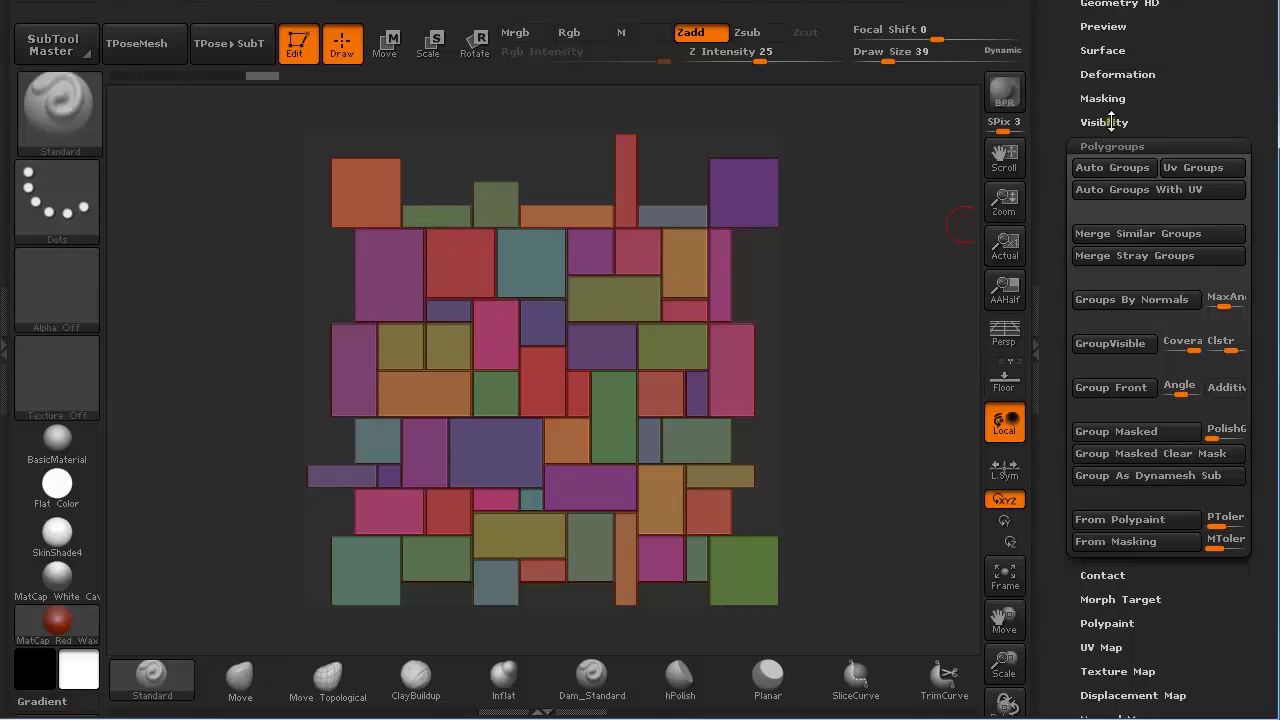
Disable subdivision smoothing (Smt) and divide the mesh up to subdivision level 7
left_click_drag(1199, 96, 1199, 218)
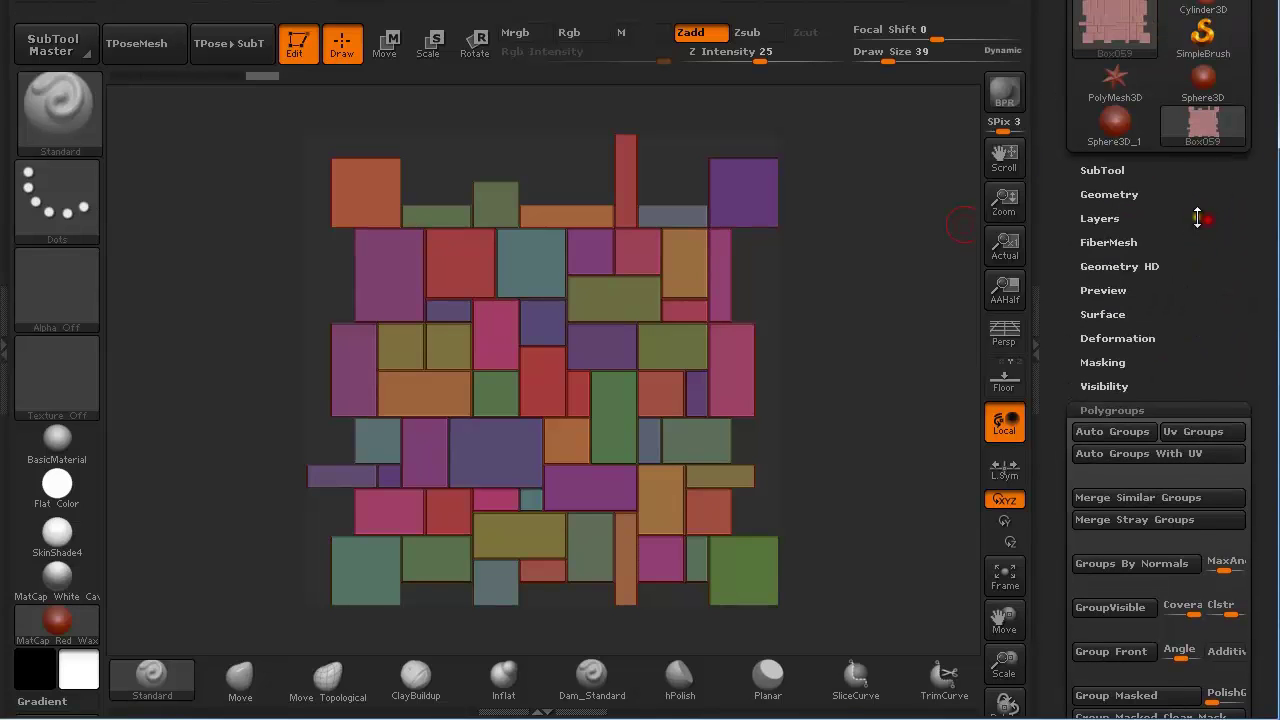
left_click(1099, 194)
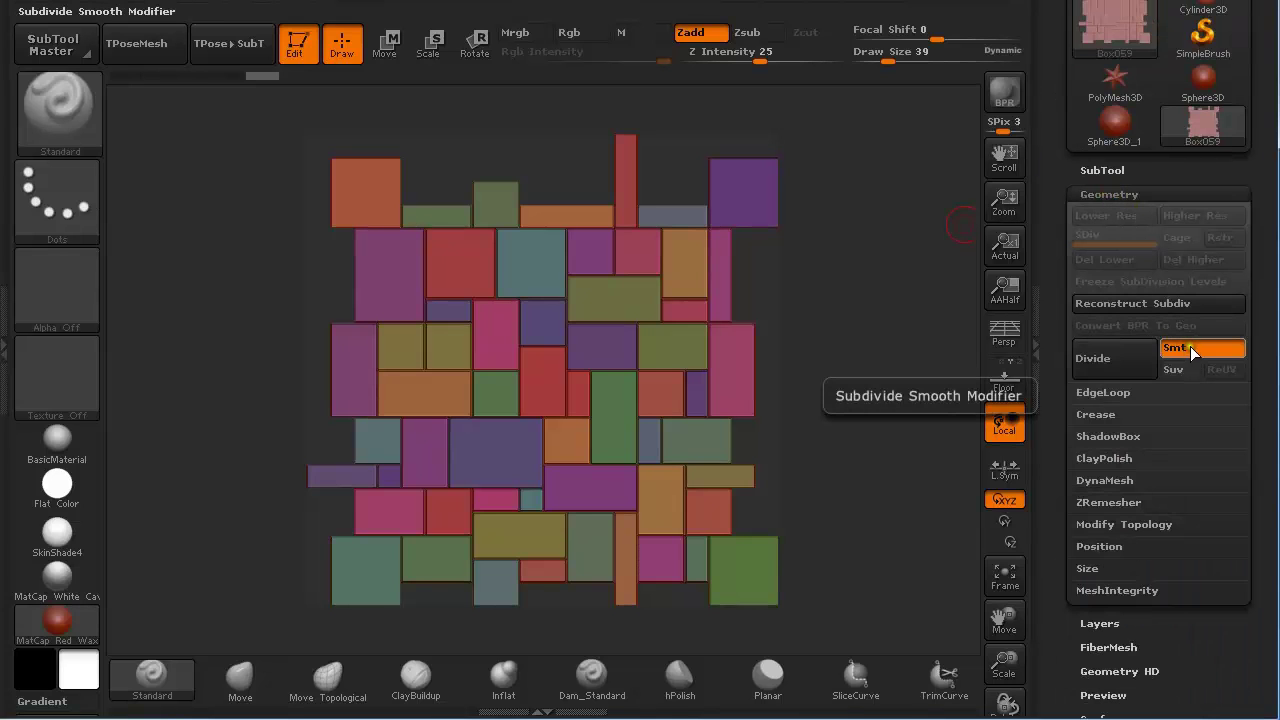
left_click(1193, 349)
left_click(1113, 362)
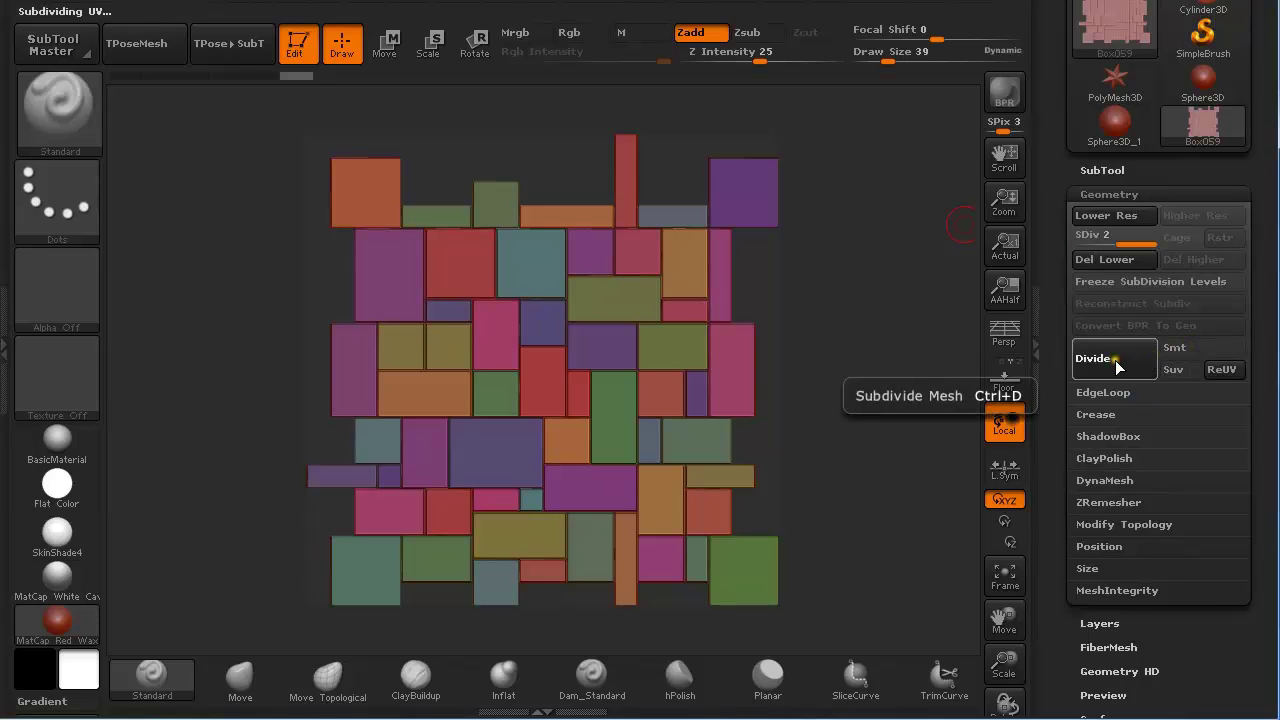
left_click(1113, 362)
left_click(1113, 362)
left_click(1113, 362)
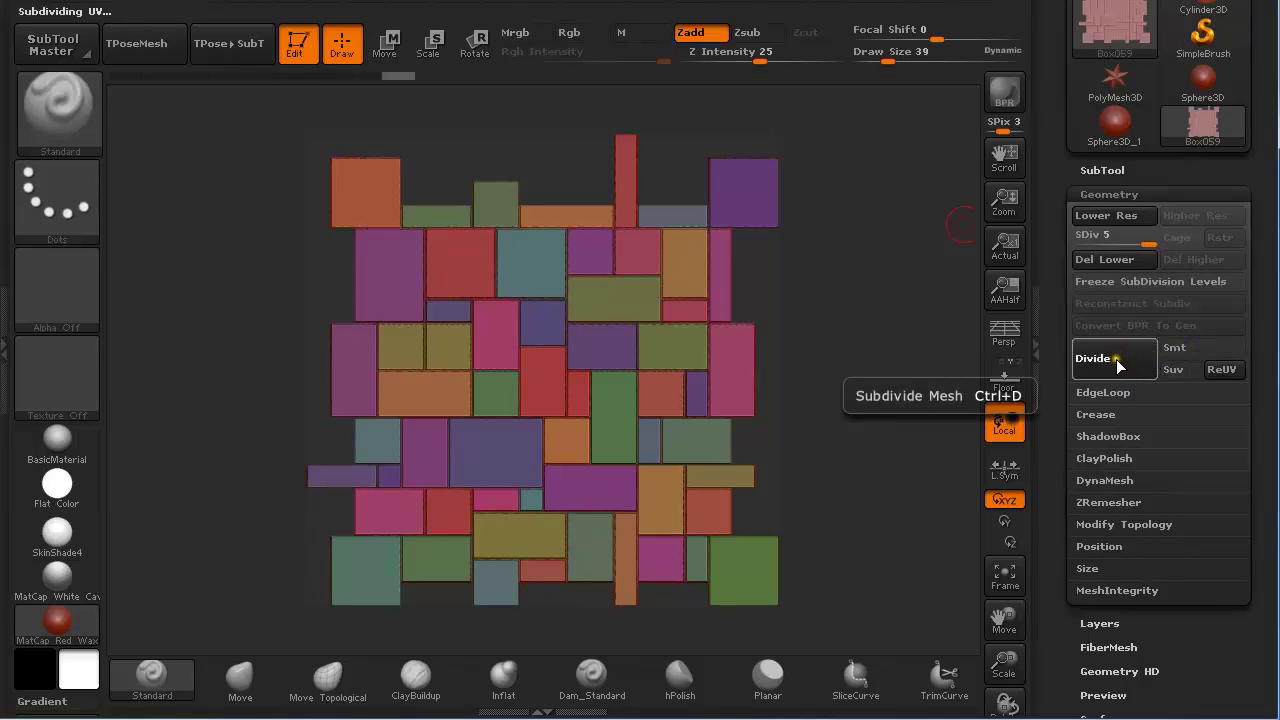
left_click(1118, 364)
left_click(1123, 364)
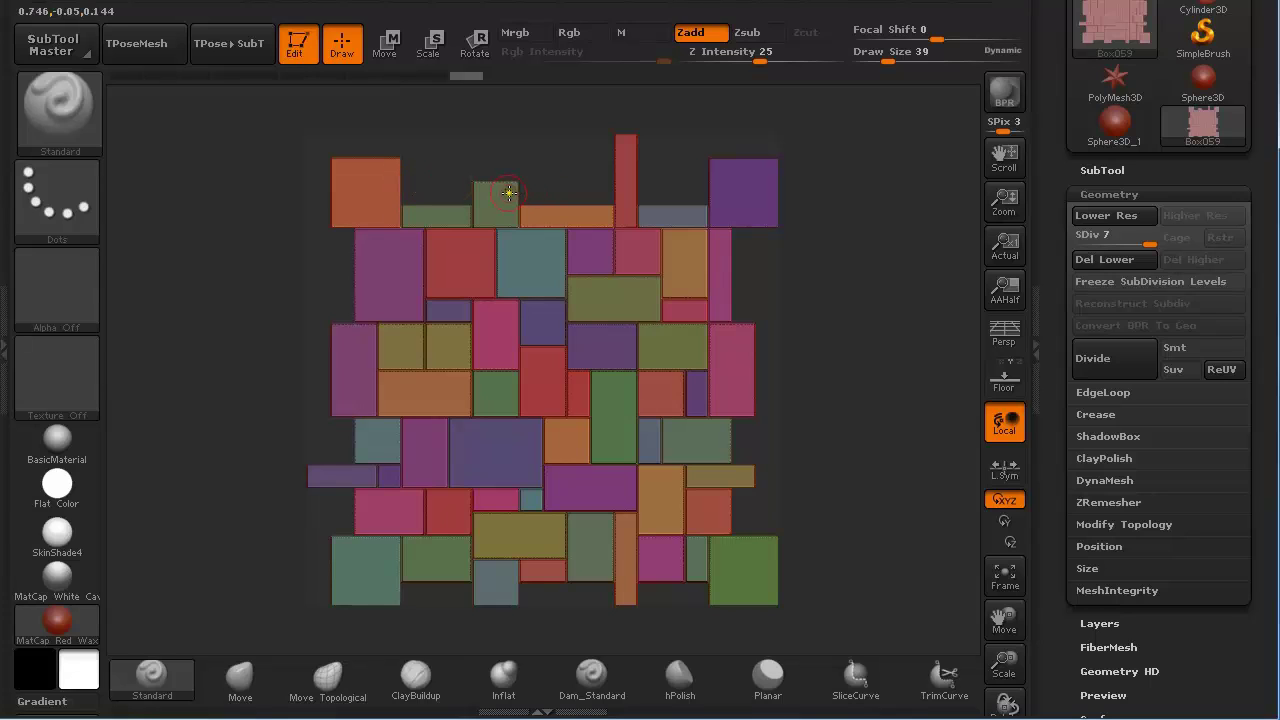
Hide the polyframe, then isolate and frame the square block in the layout's upper-left corner
key("shift+f")
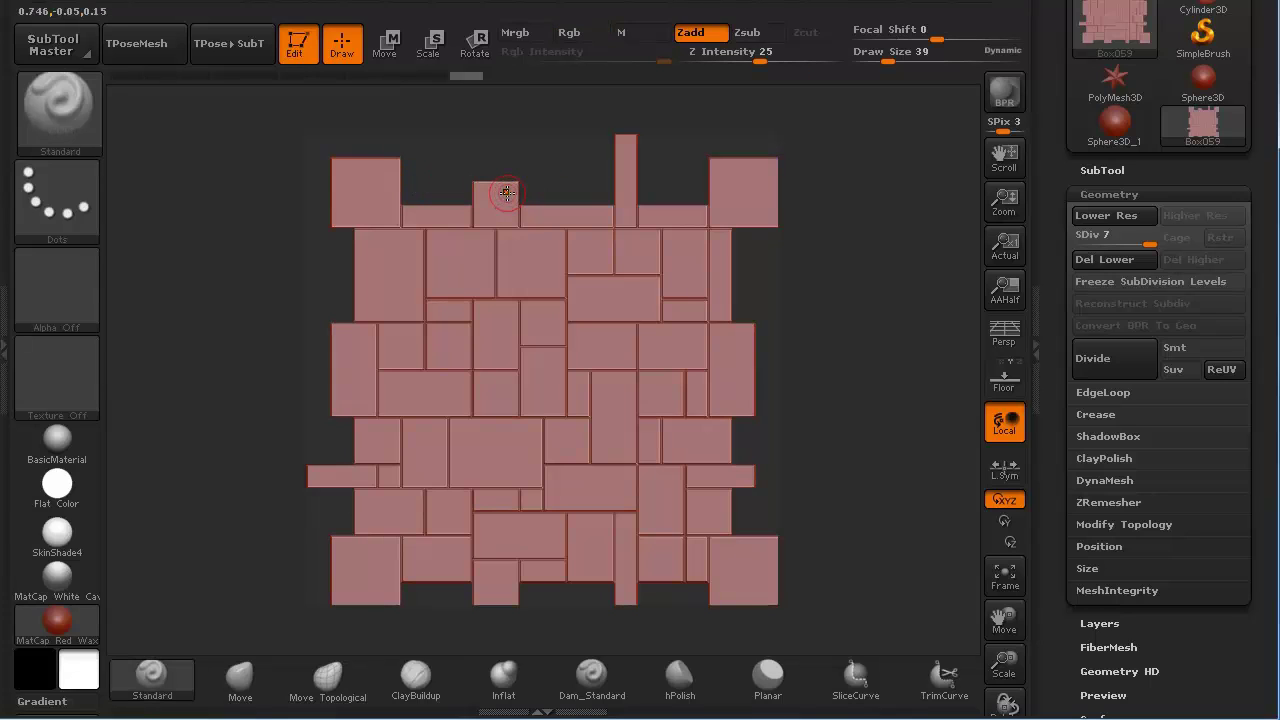
left_click(372, 186, "ctrl+shift")
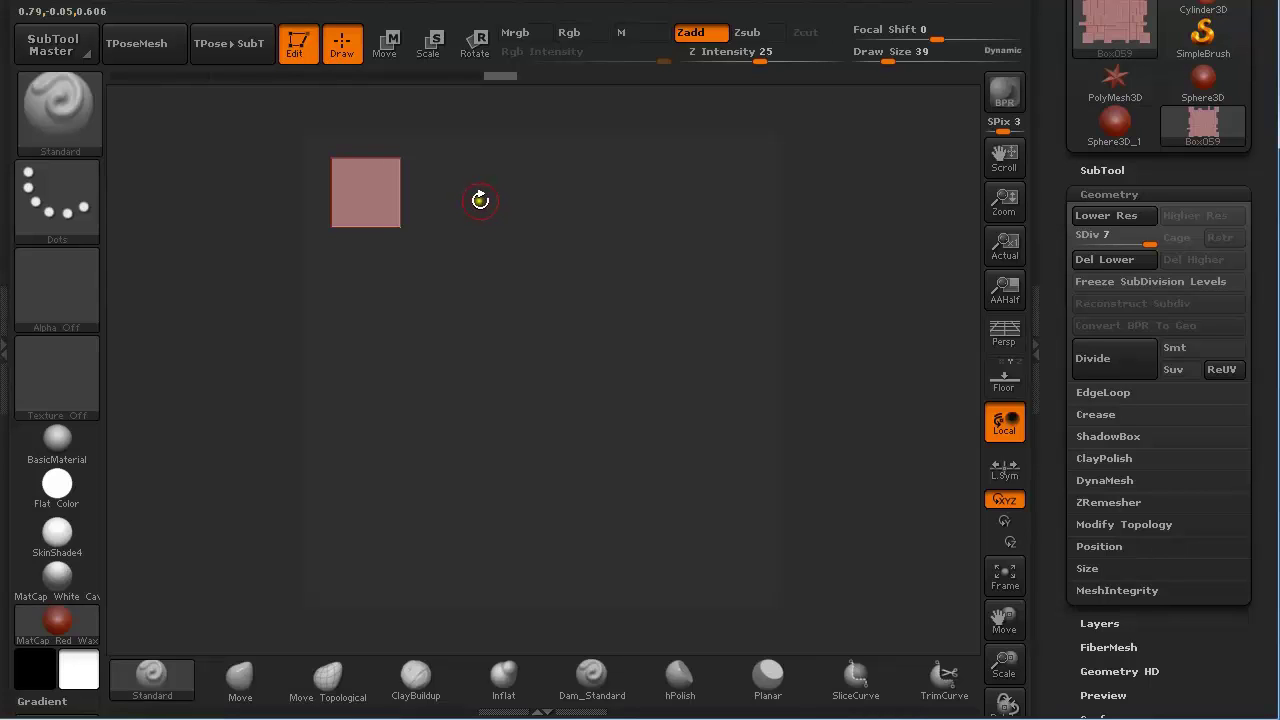
key("f")
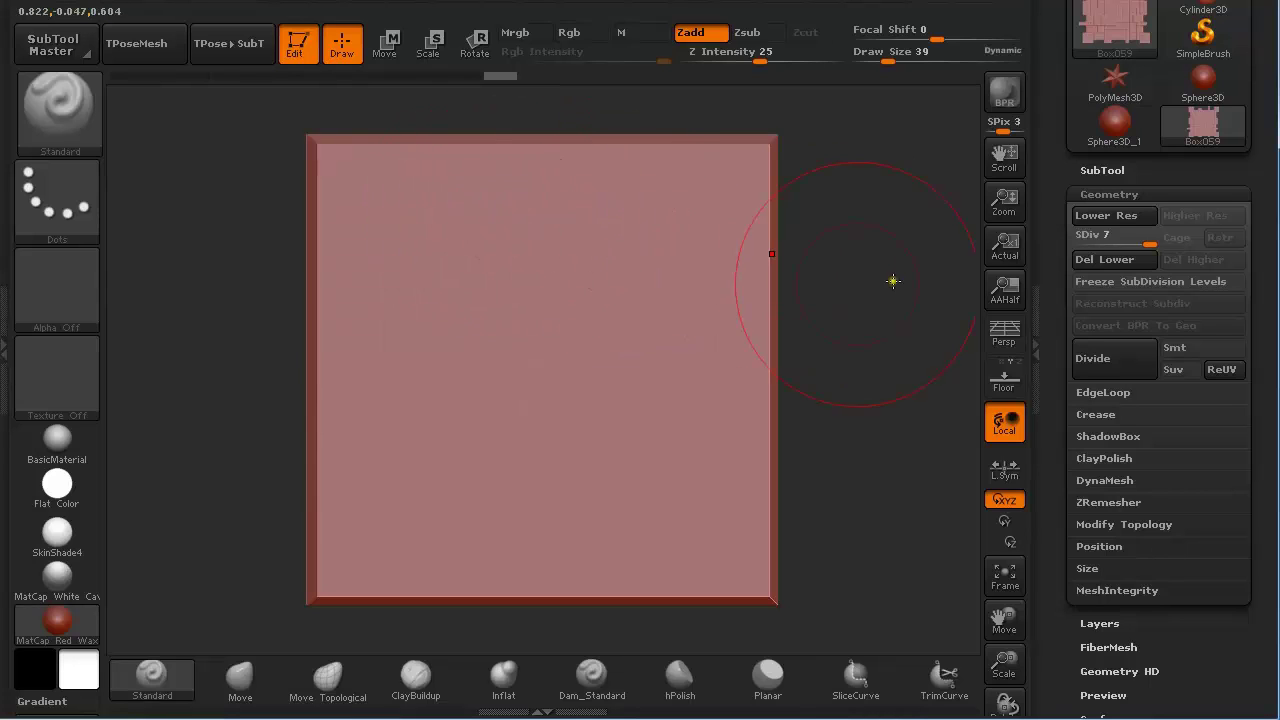
left_click_drag(855, 325, 831, 294, "alt")
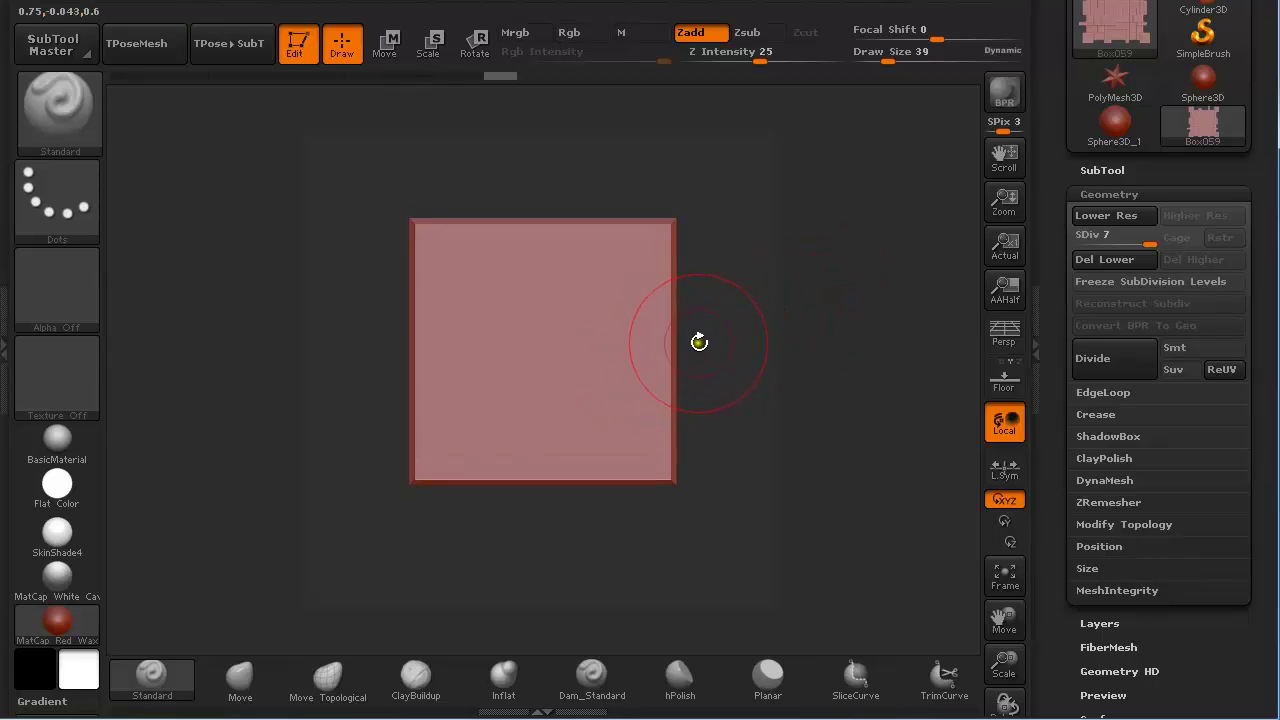
Wear down the isolated block's edges and front face with the TrimDynamic brush
key("b")
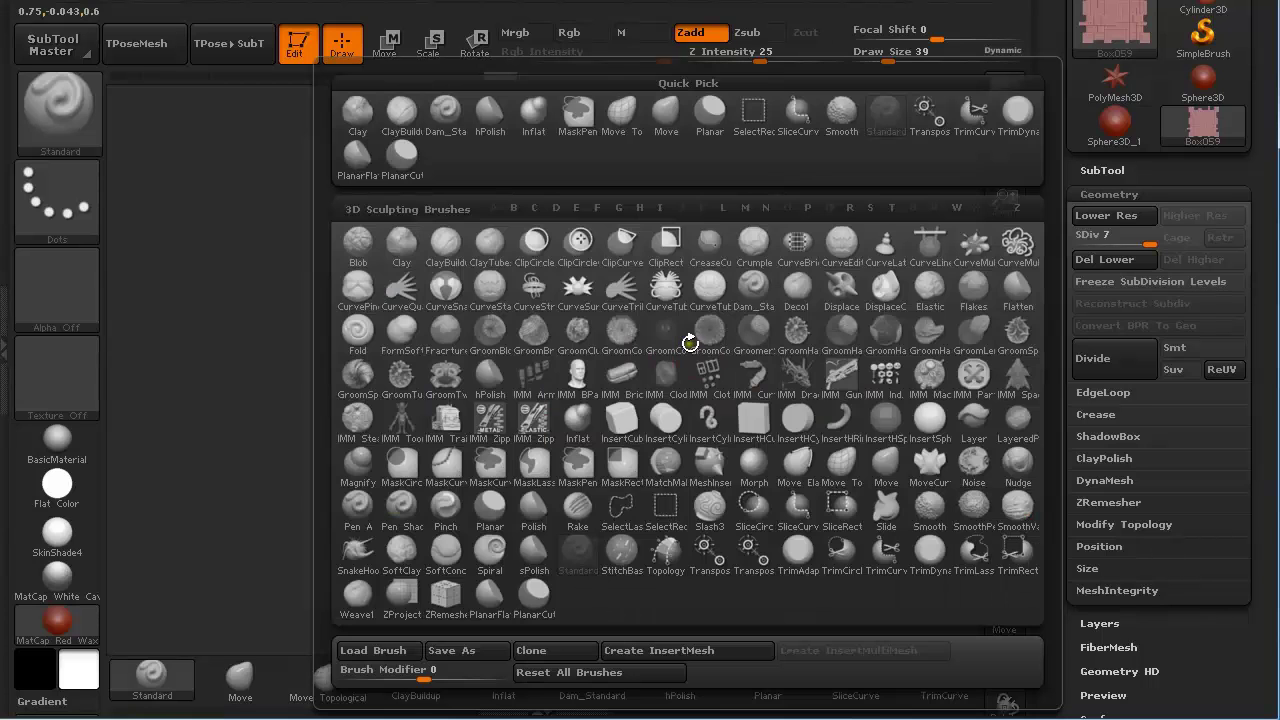
key("t")
key("d")
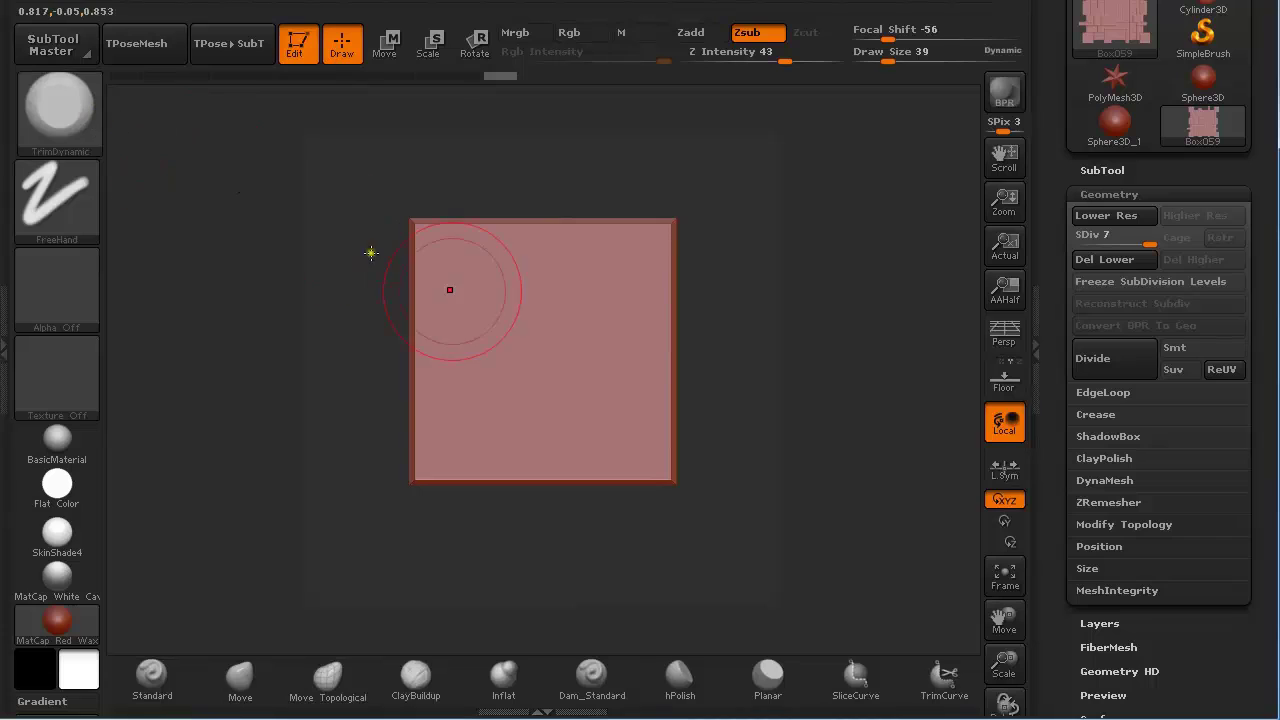
left_click_drag(750, 372, 715, 367)
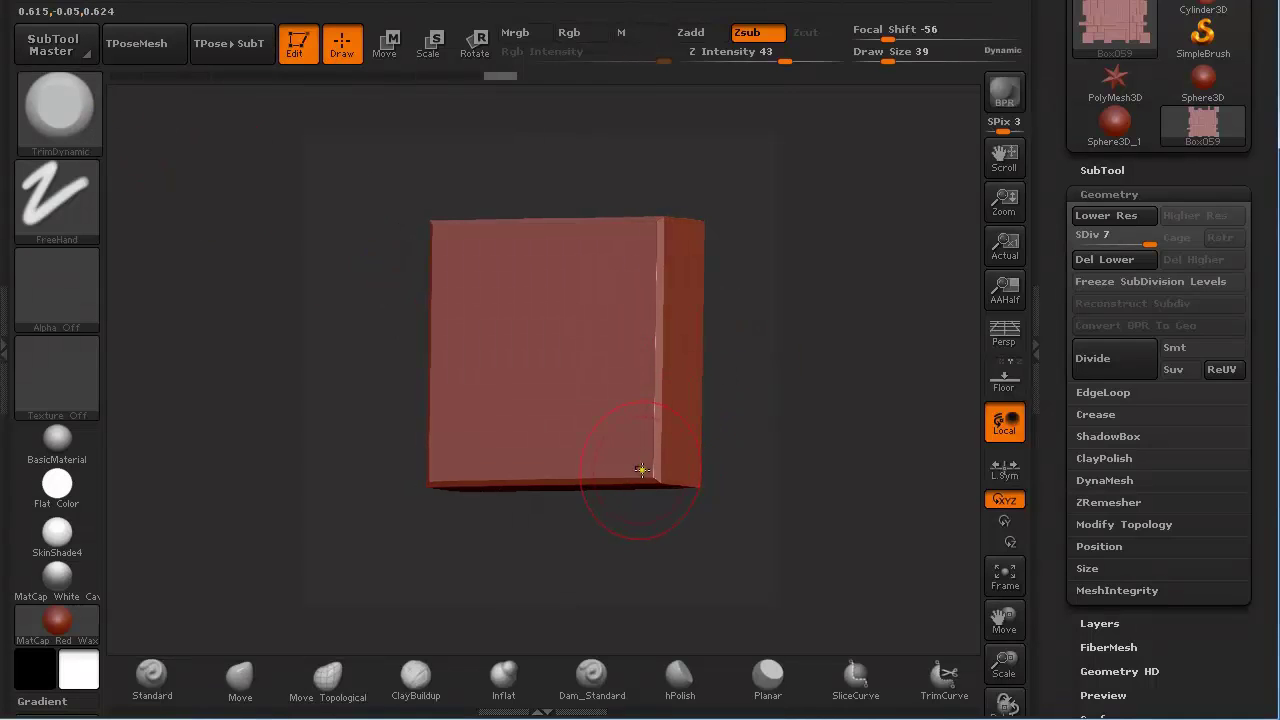
mouse_move(640, 466)
left_mouse_down()
mouse_move(652, 262)
mouse_move(668, 245)
mouse_move(430, 237)
mouse_move(430, 409)
mouse_move(449, 499)
mouse_move(357, 415)
mouse_move(406, 422)
mouse_move(389, 358)
mouse_move(422, 340)
mouse_move(428, 290)
mouse_move(545, 240)
mouse_move(638, 300)
mouse_move(648, 458)
mouse_move(445, 473)
mouse_move(625, 457)
mouse_move(638, 440)
mouse_move(440, 460)
mouse_move(405, 395)
mouse_move(427, 436)
mouse_move(460, 428)
mouse_move(451, 389)
mouse_move(465, 415)
mouse_move(426, 366)
mouse_move(466, 357)
left_mouse_up()
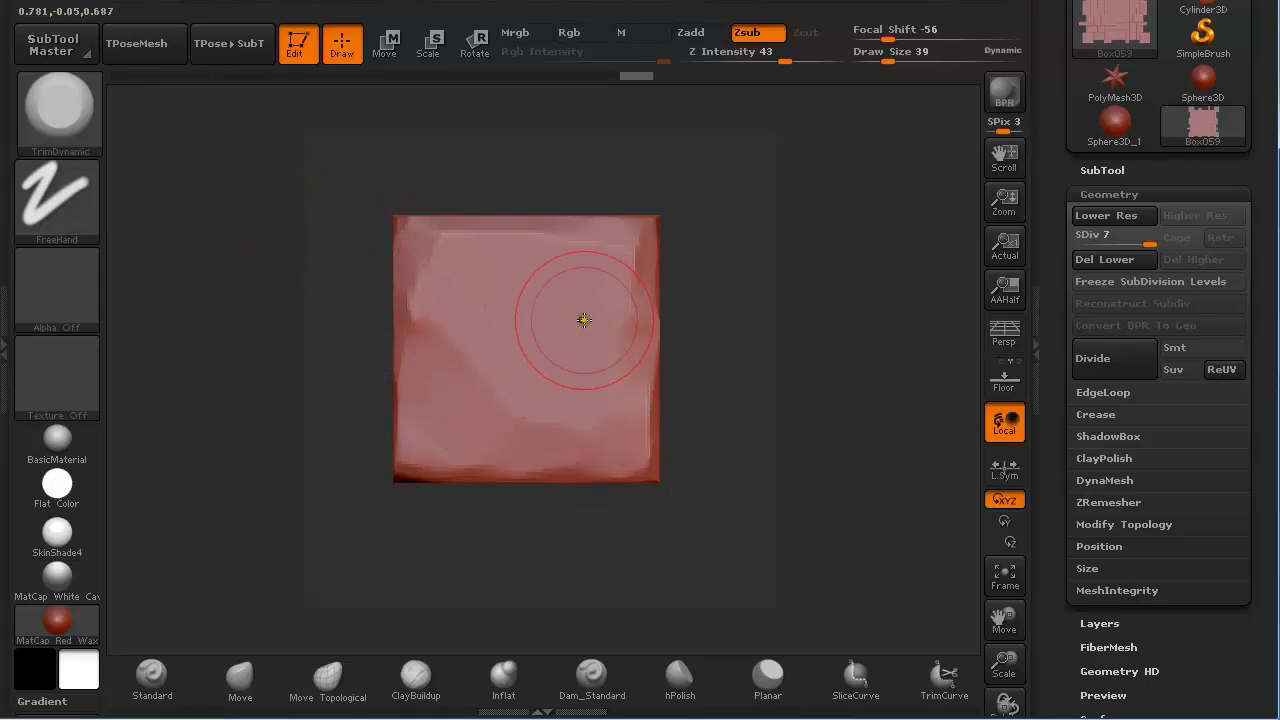
Load the PlanarFlattenLine brush from the Planar brush folder and flatten the block's front face with it
key("comma")
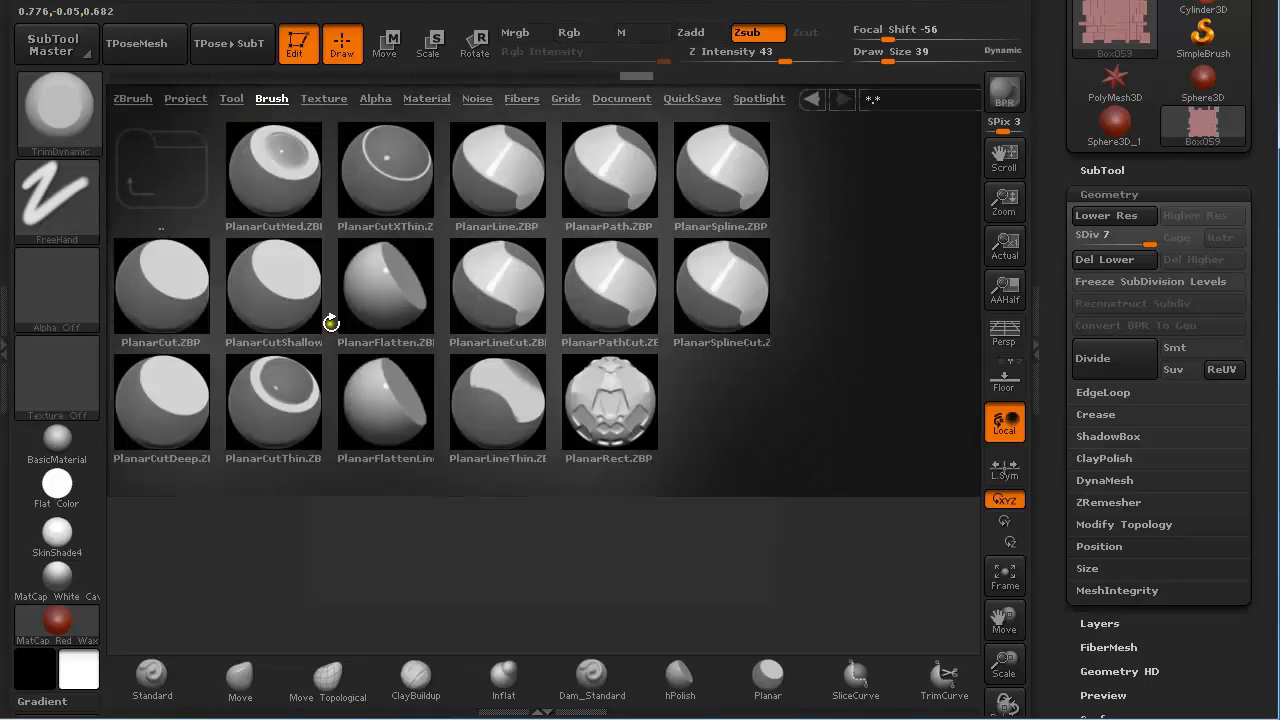
left_click(169, 170)
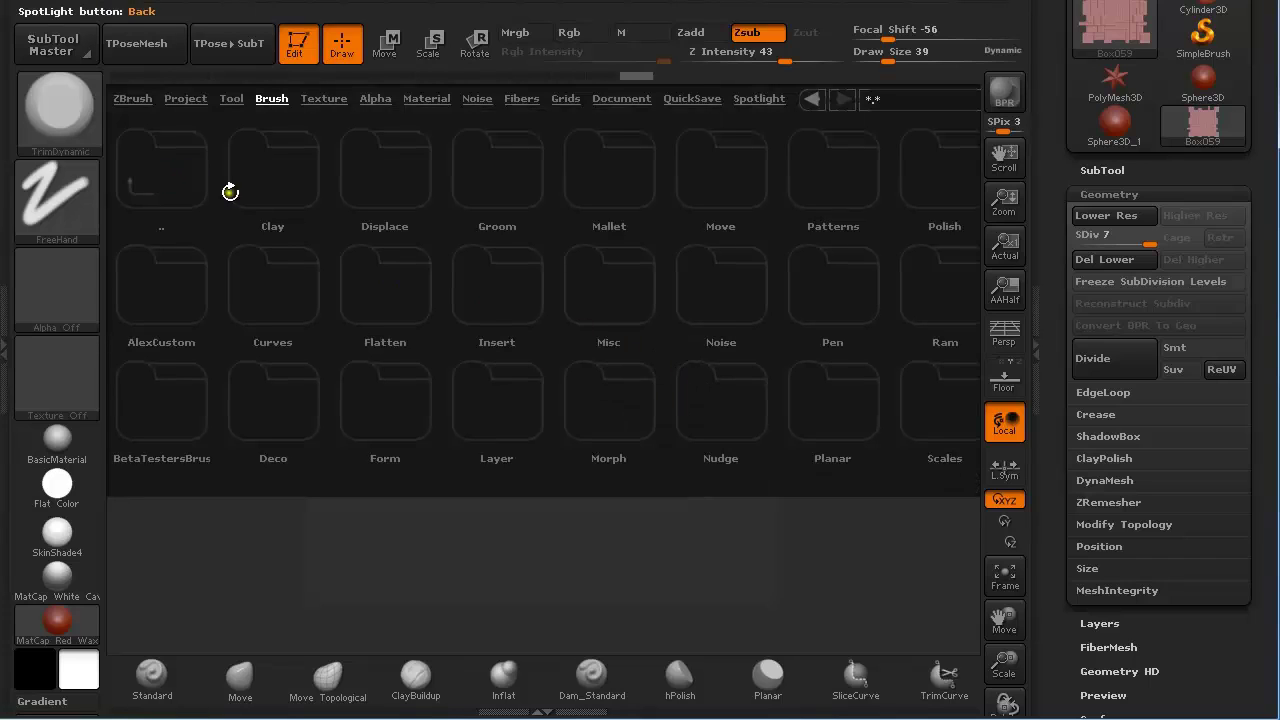
left_click(850, 410)
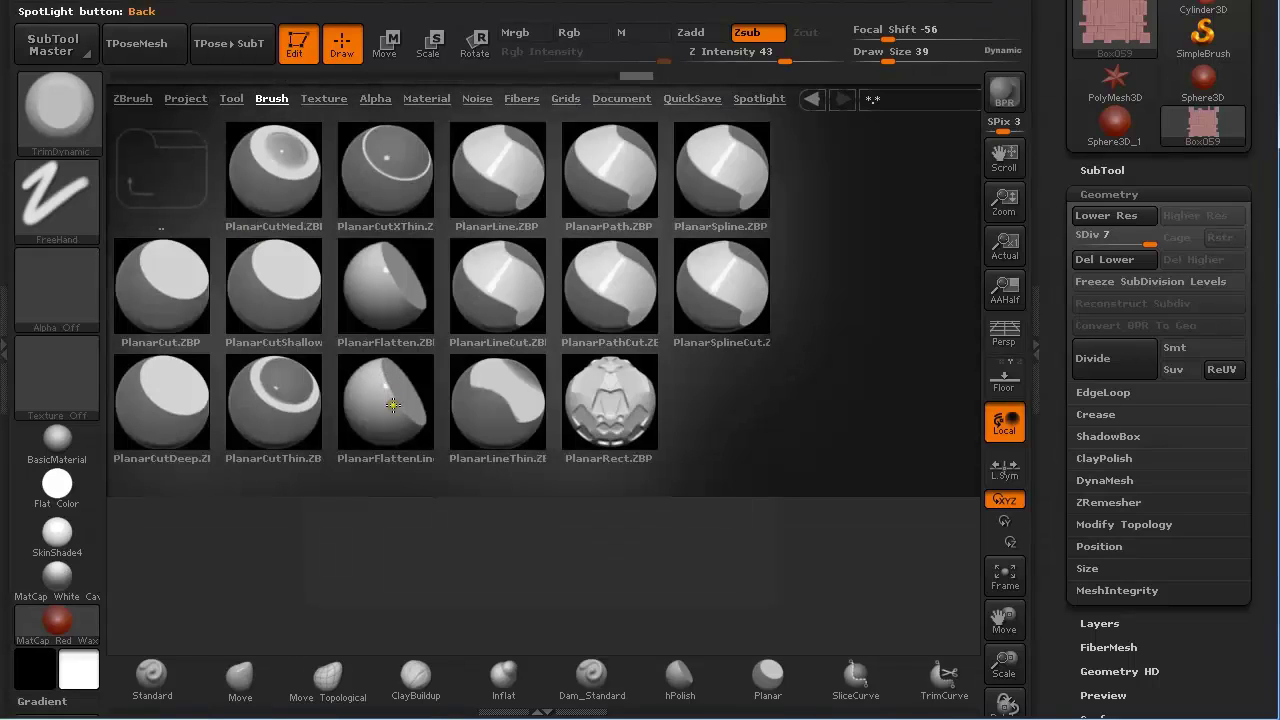
double_click(394, 407)
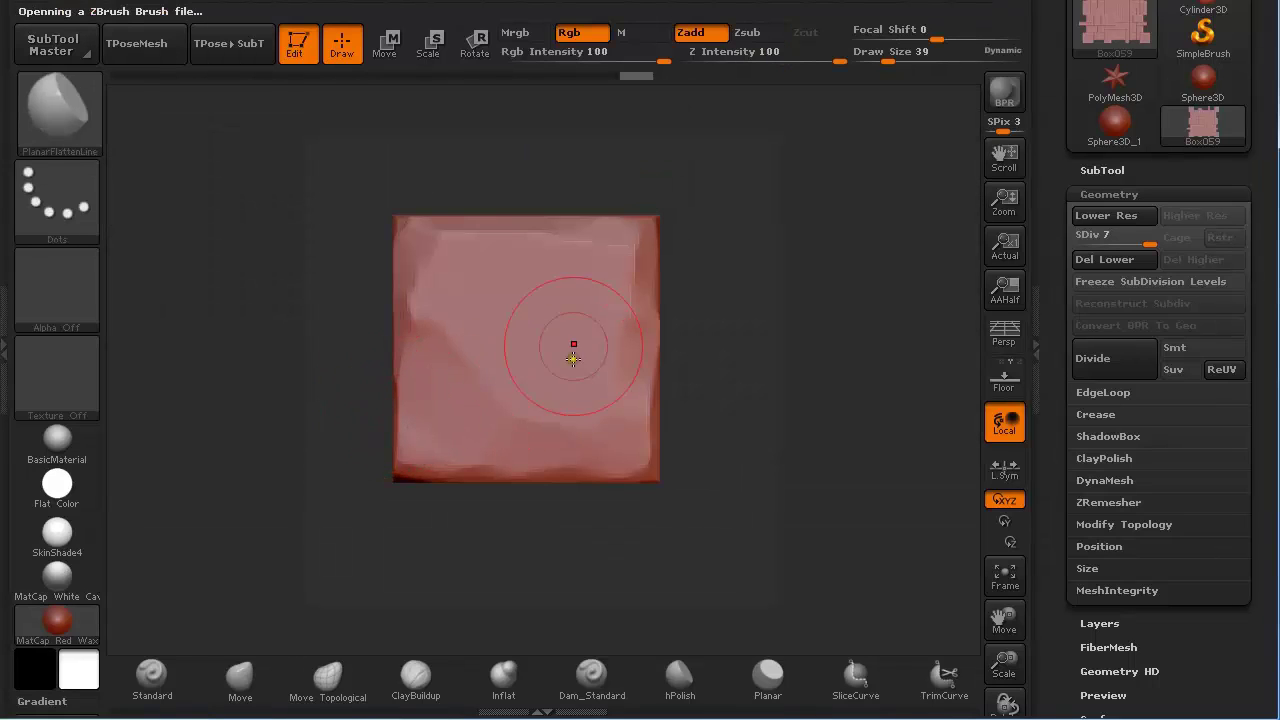
left_click(501, 357)
mouse_move(495, 363)
left_mouse_down()
mouse_move(614, 260)
mouse_move(463, 404)
mouse_move(439, 380)
mouse_move(452, 280)
mouse_move(535, 361)
mouse_move(549, 434)
mouse_move(597, 323)
mouse_move(526, 309)
mouse_move(614, 320)
mouse_move(500, 280)
left_mouse_up()
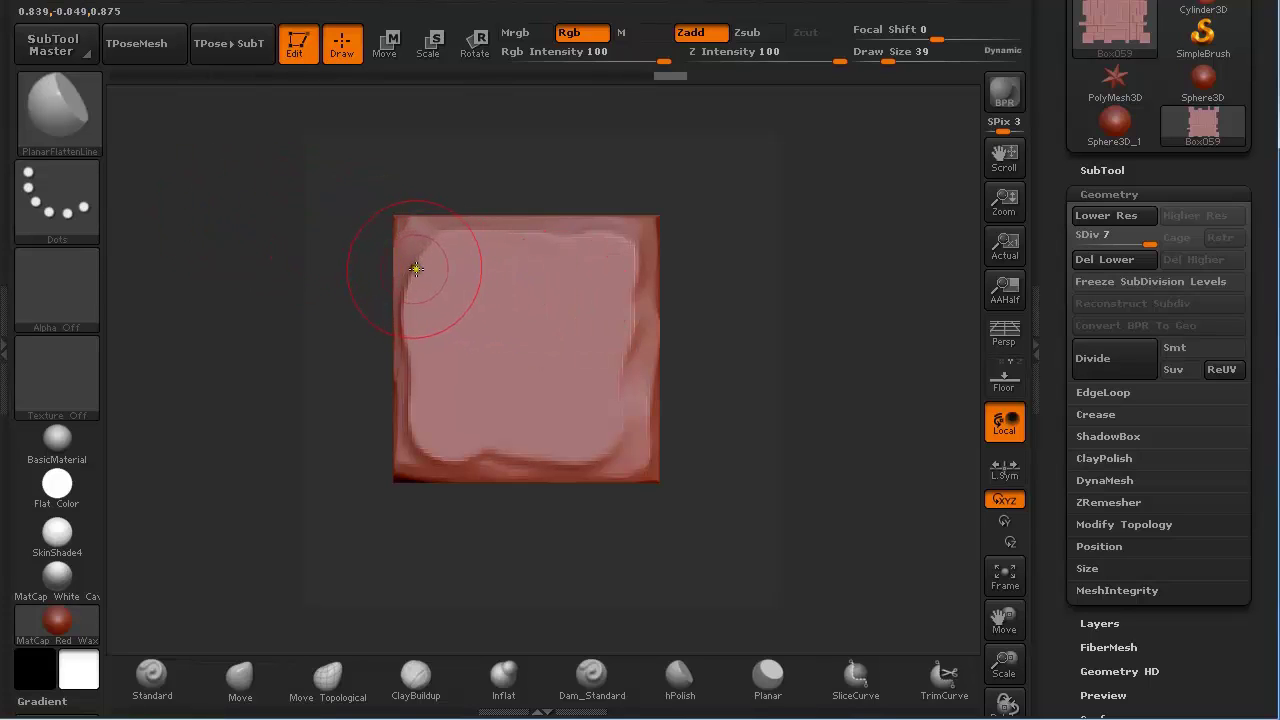
Load the PlanarCut brush from the Planar brush folder and switch its stroke to DragRect
key("comma")
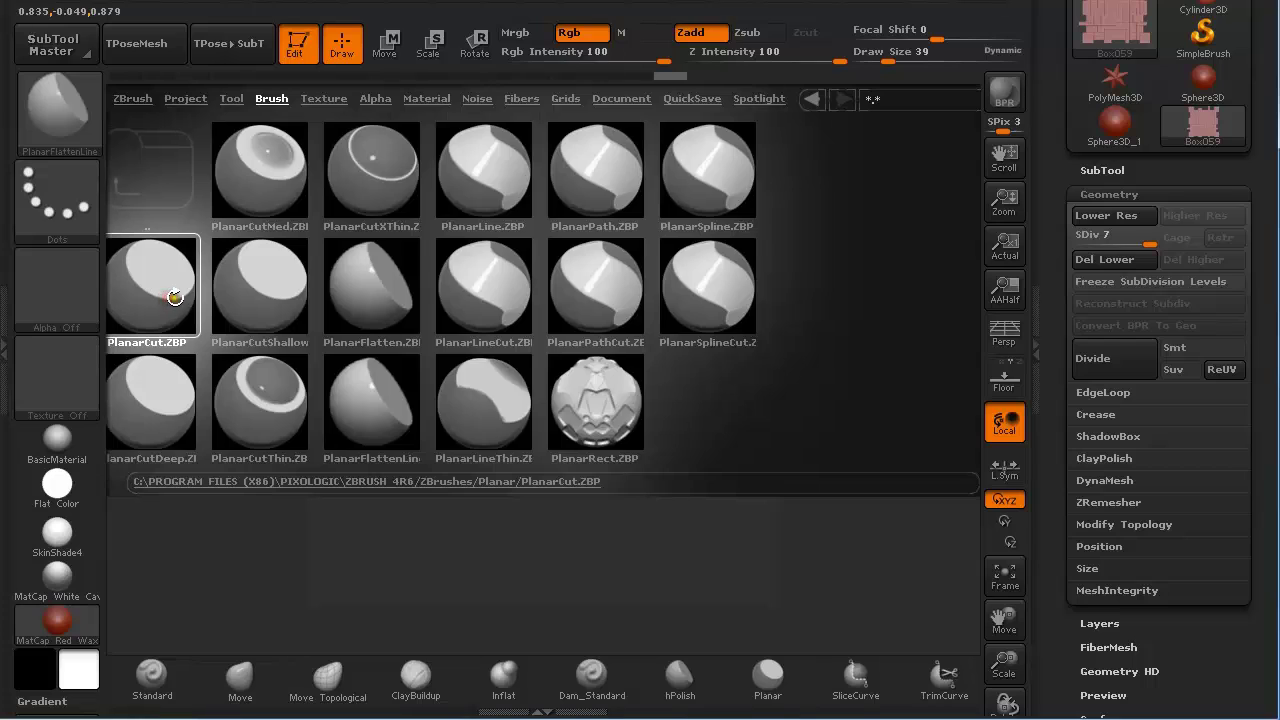
double_click(173, 295)
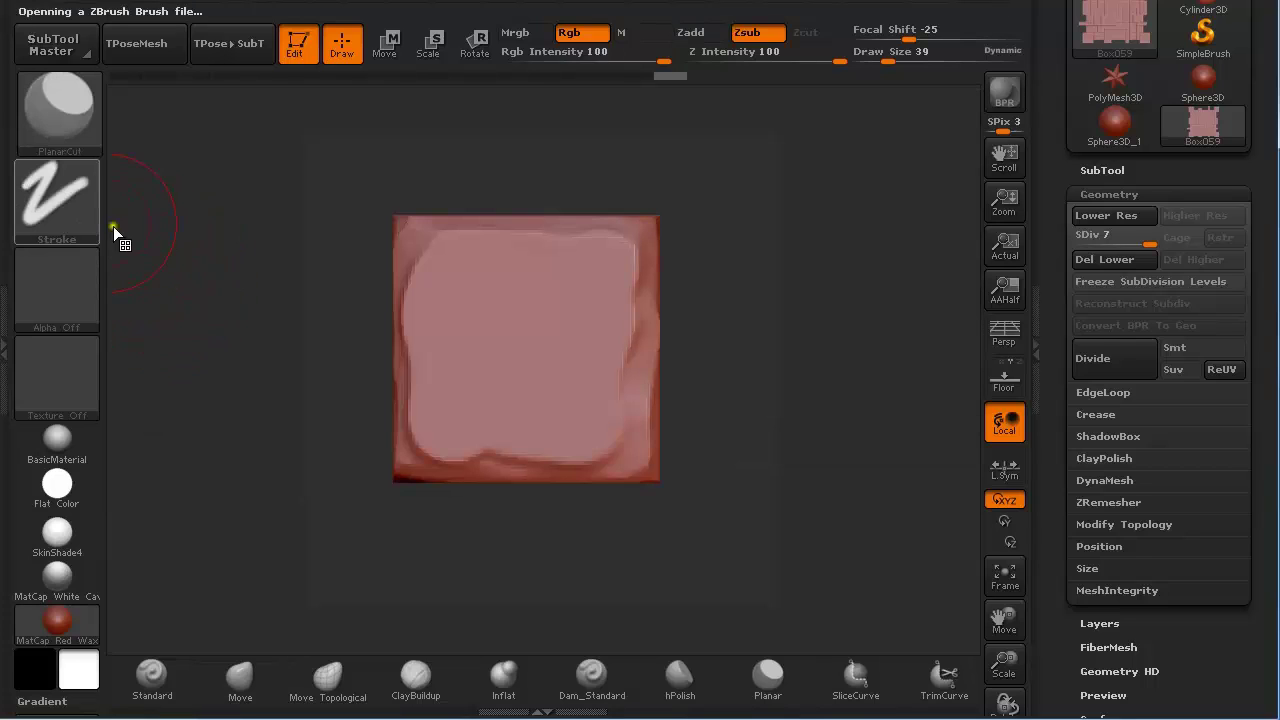
left_click(68, 197)
left_click(255, 216)
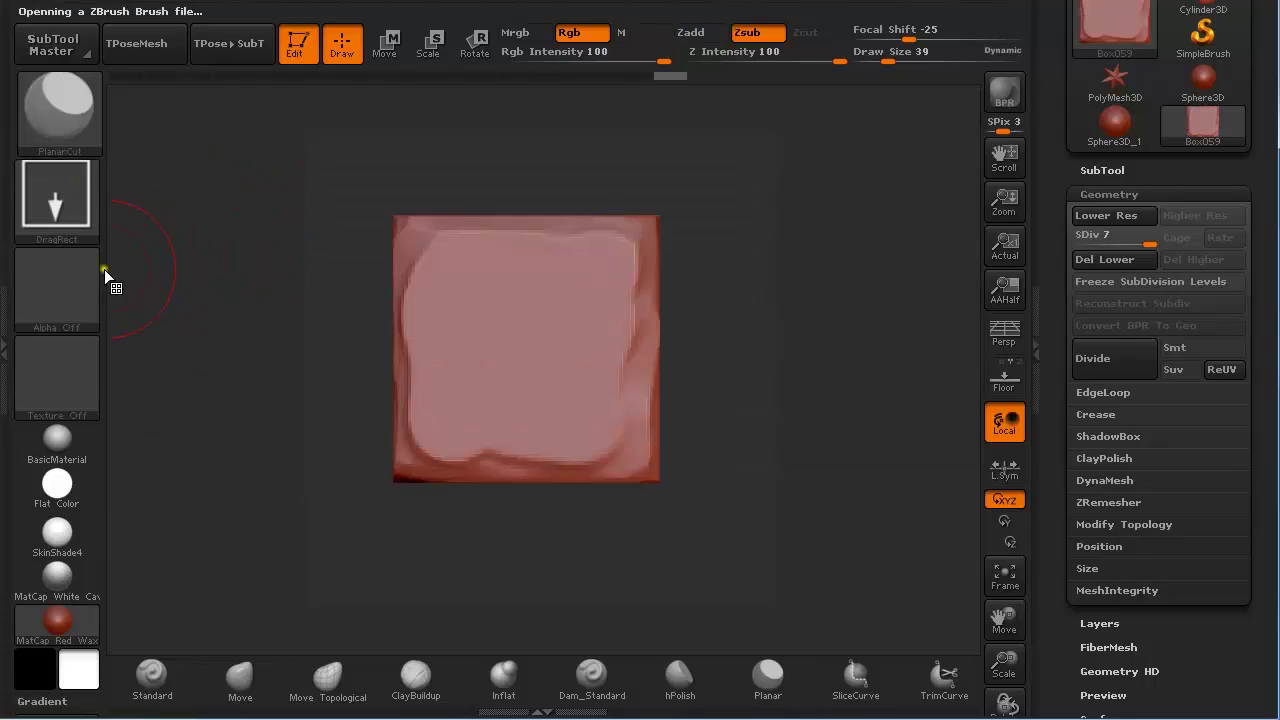
Assign Alpha 07 to the PlanarCut brush
left_click(66, 283)
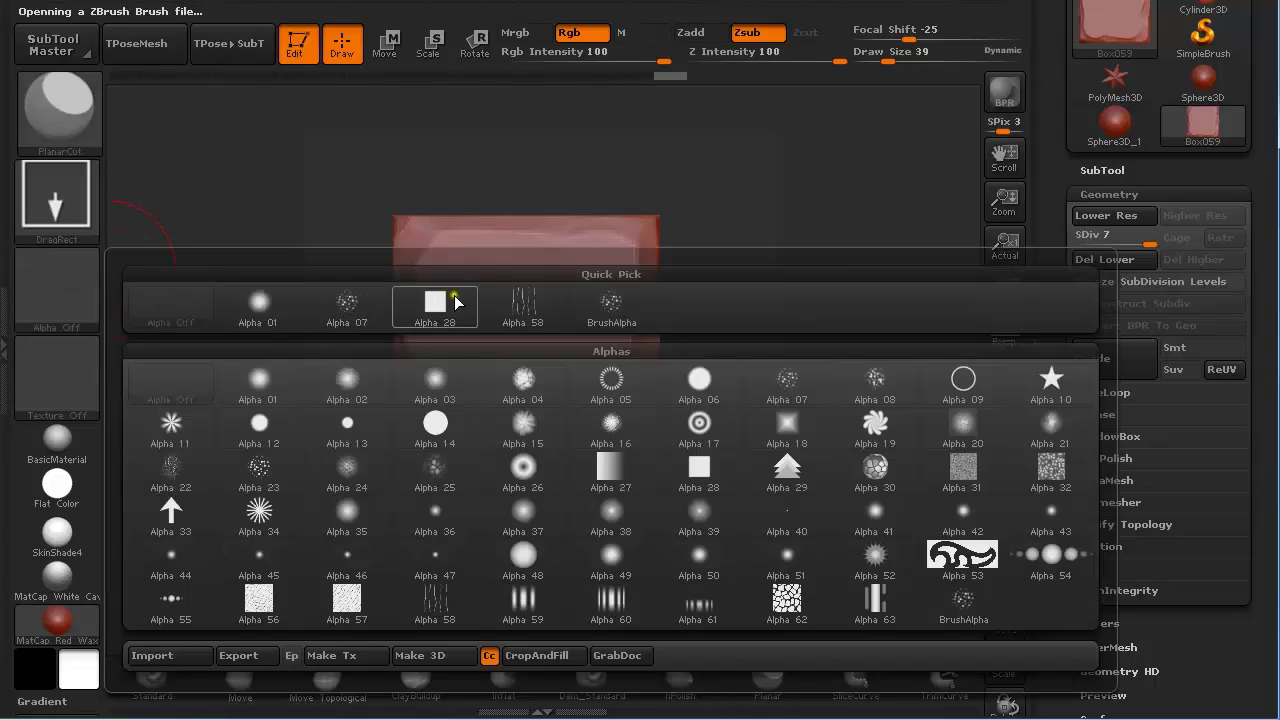
mouse_move(347, 313)
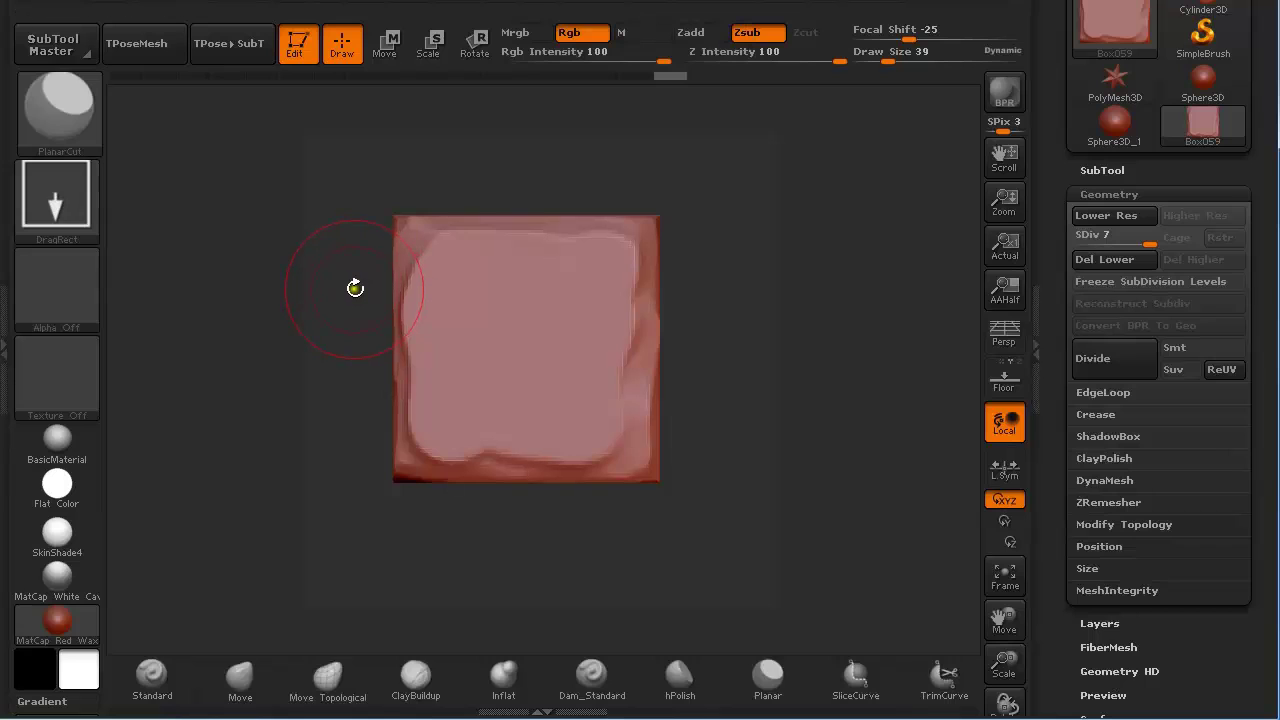
left_click(69, 264)
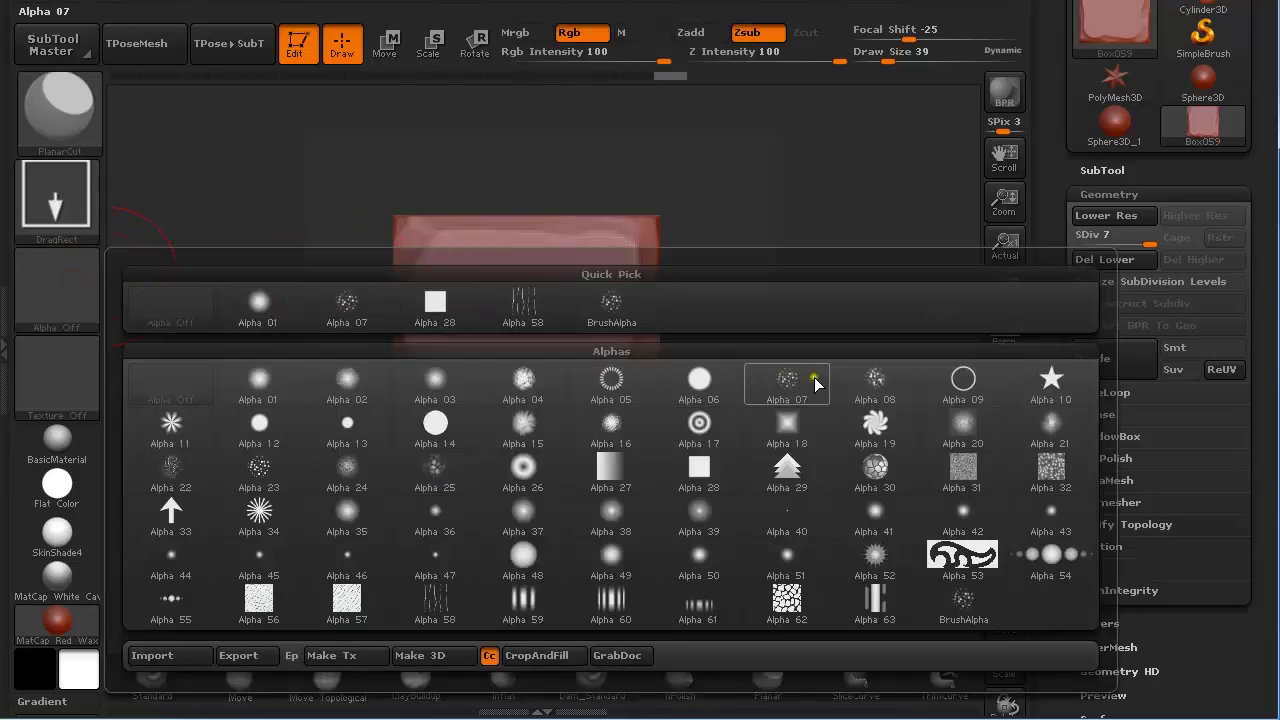
mouse_move(272, 472)
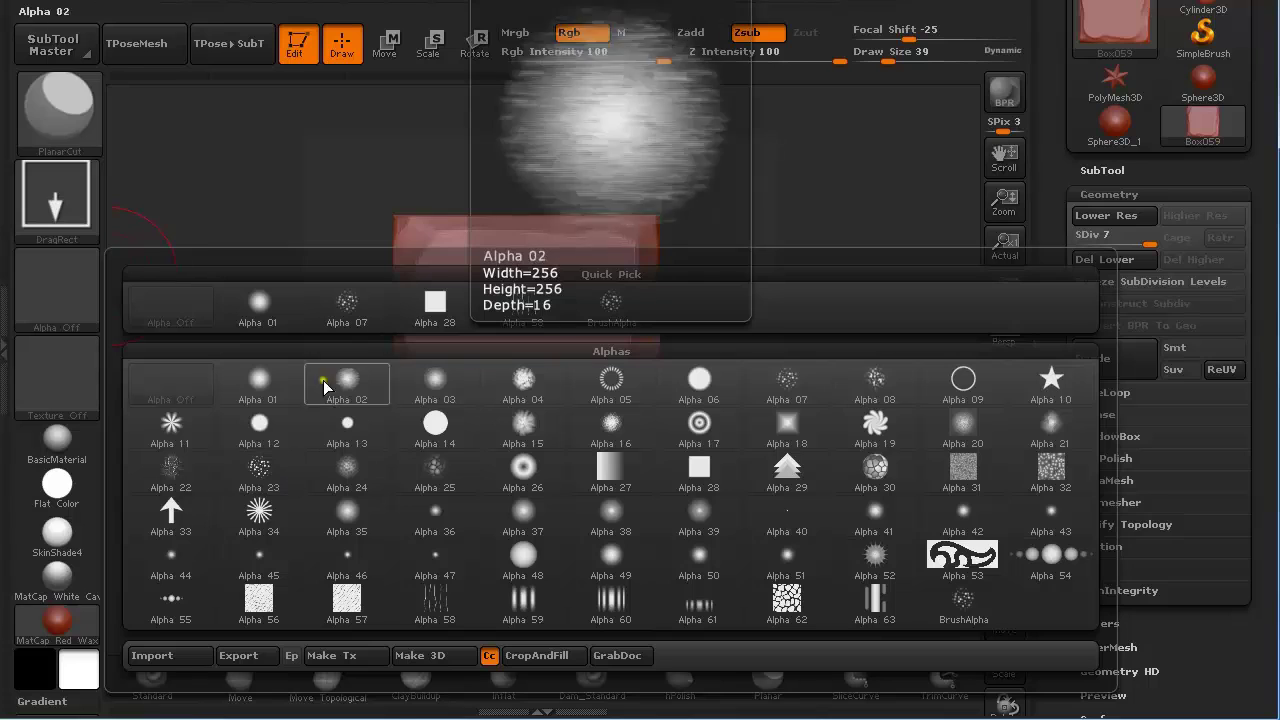
left_click(345, 301)
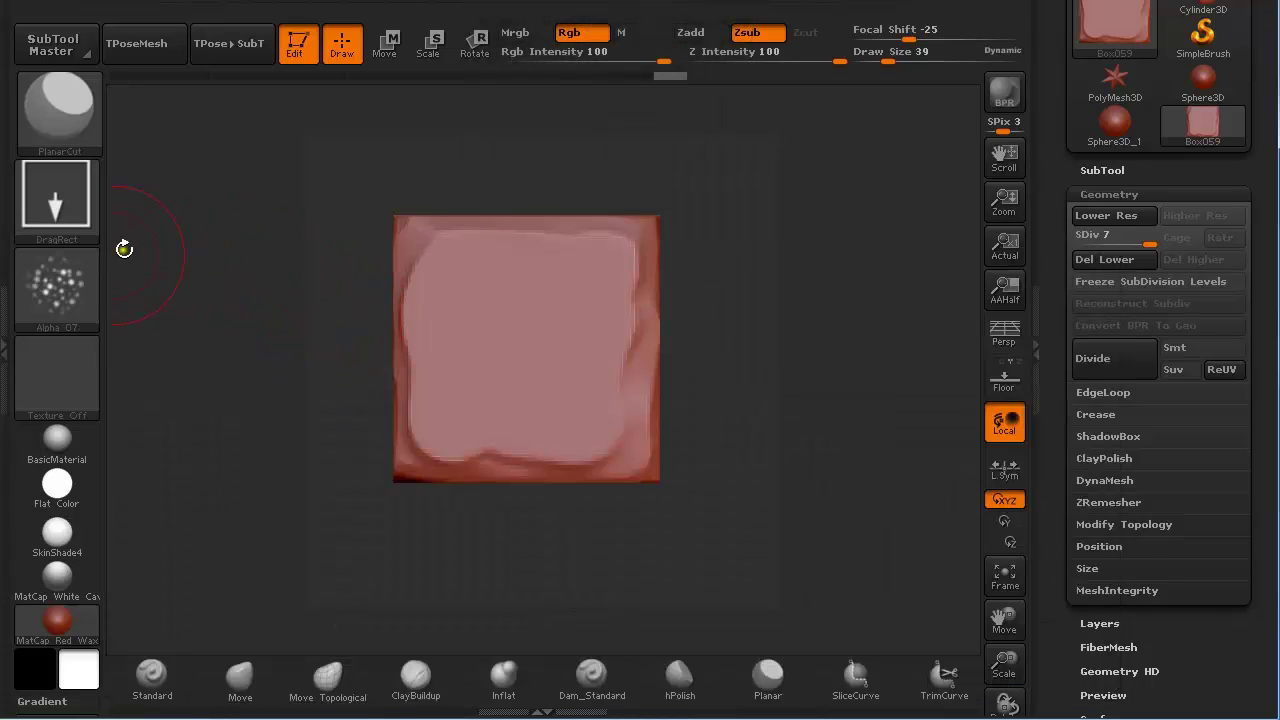
Set the brush's depth Imbed to 2 and stamp pitted patches across the isolated block's front face
left_click(5, 345)
left_click(143, 267)
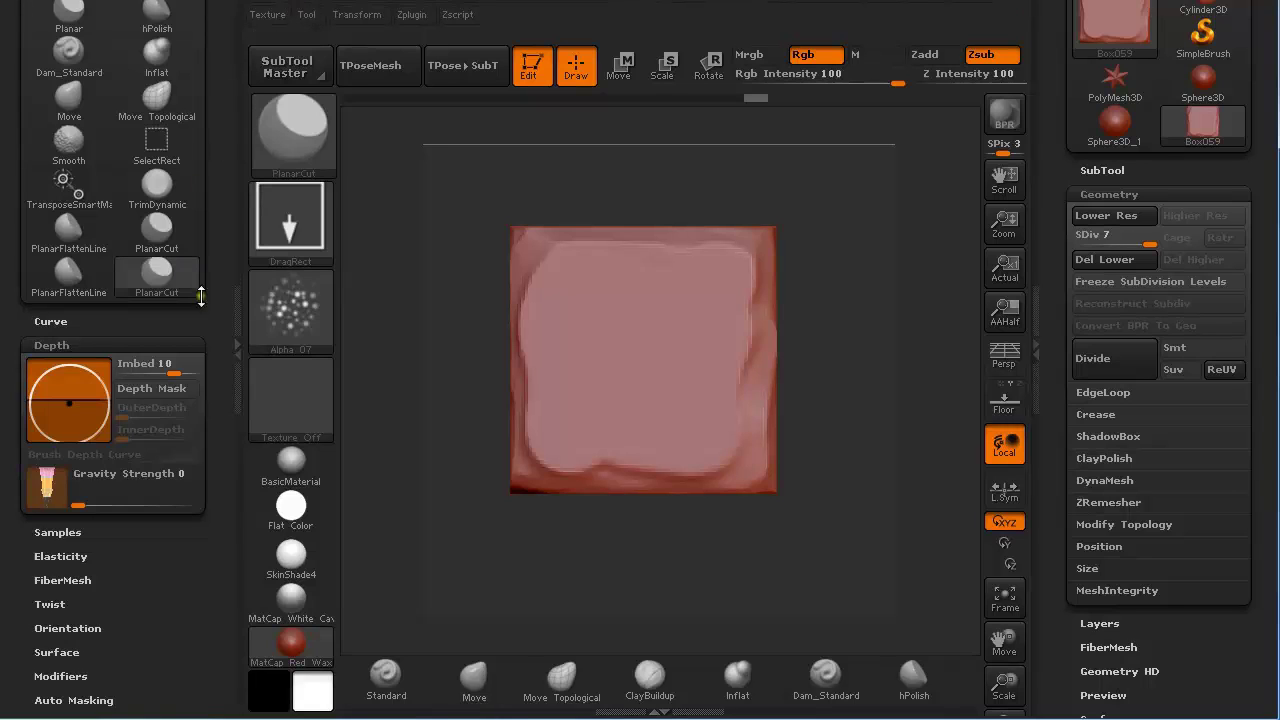
mouse_move(205, 335)
left_mouse_down()
mouse_move(229, 457)
mouse_move(223, 361)
left_mouse_up()
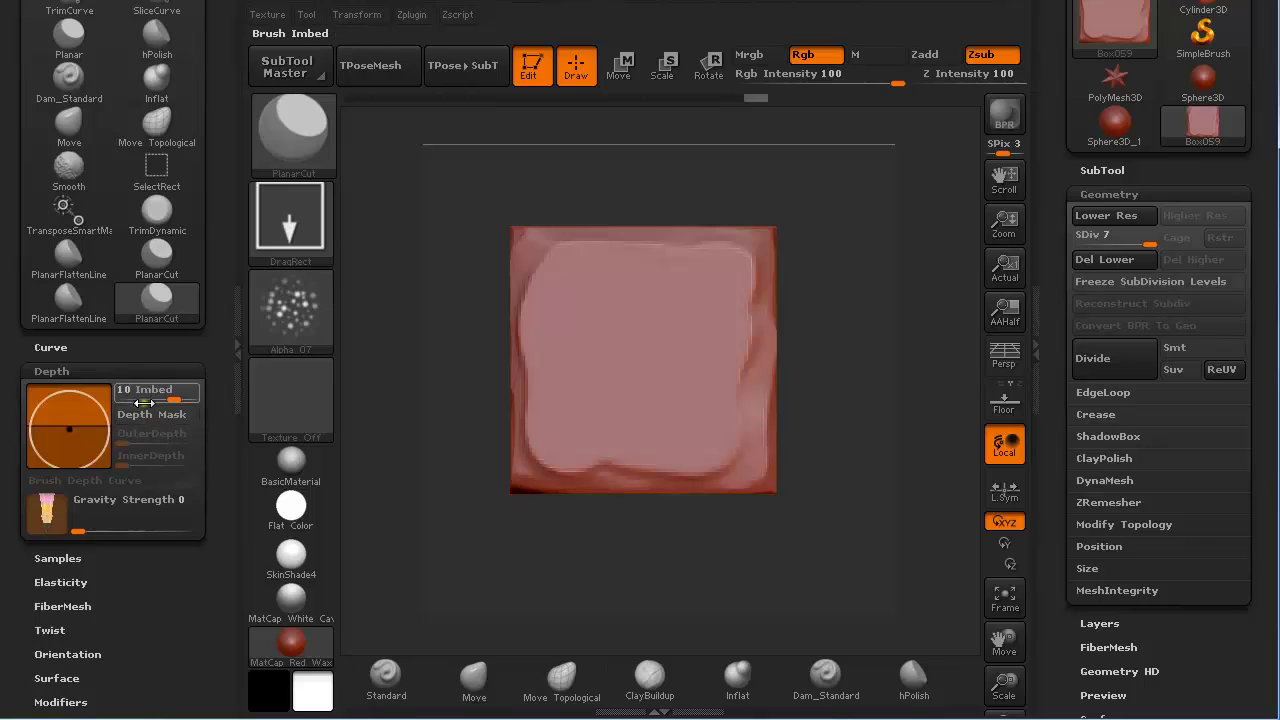
left_click_drag(161, 393, 170, 396)
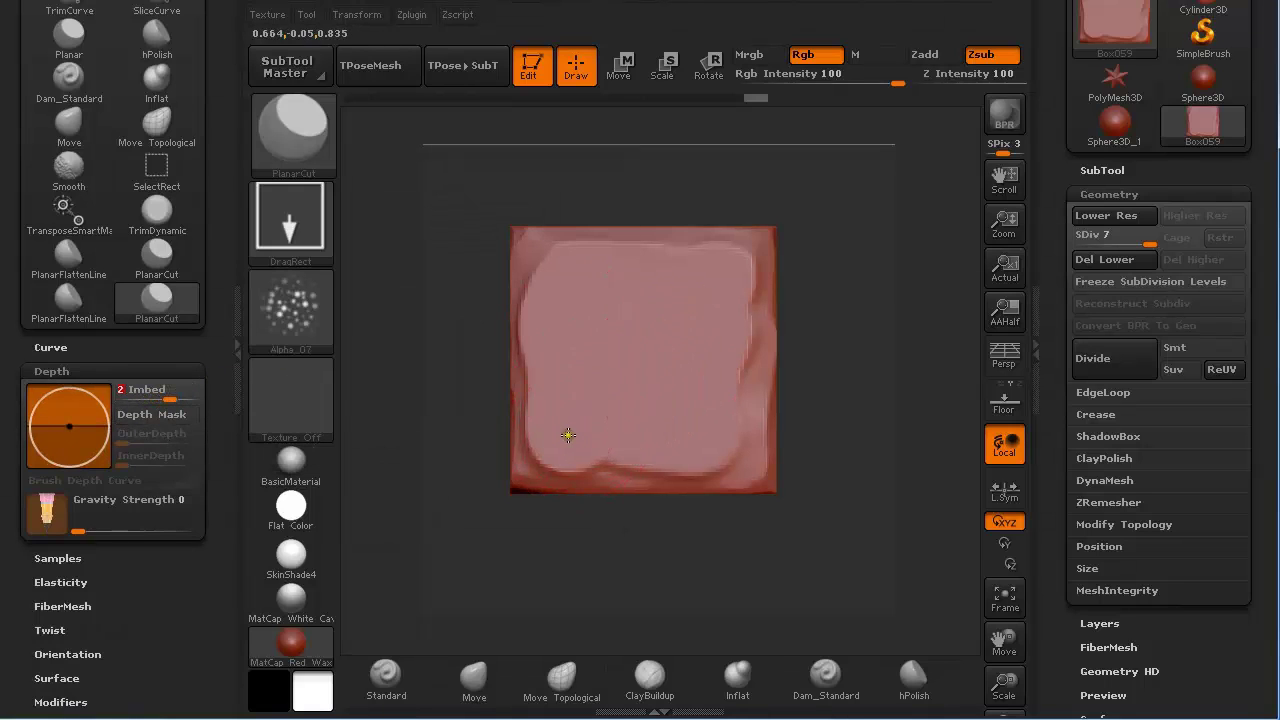
left_click_drag(568, 435, 734, 394)
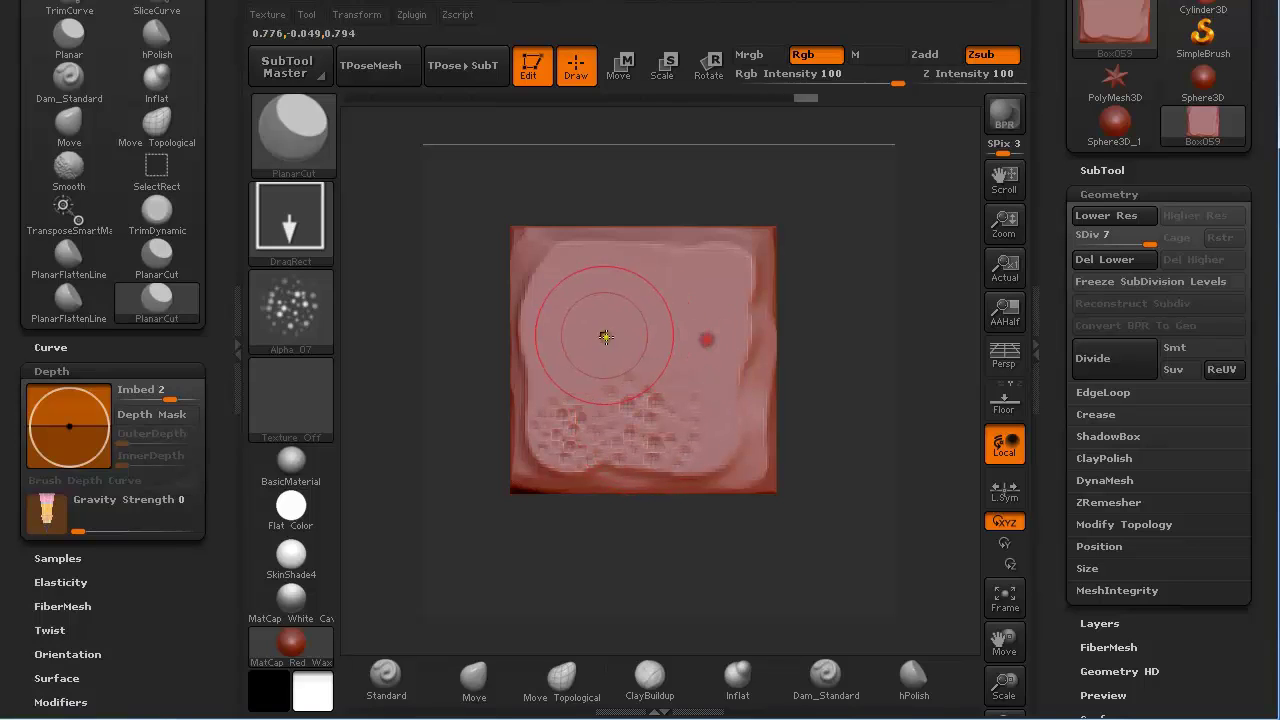
mouse_move(606, 337)
left_mouse_down()
mouse_move(580, 286)
mouse_move(749, 280)
mouse_move(700, 290)
left_mouse_up()
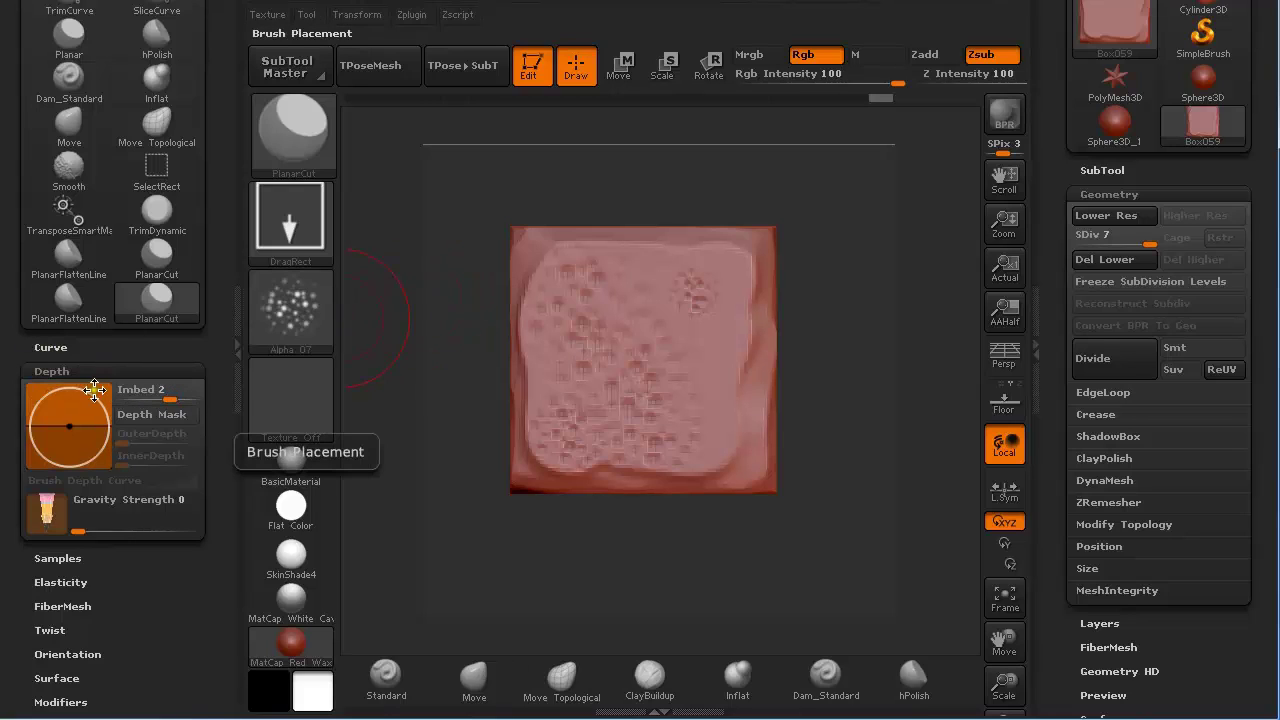
Try a deeper pit stamp on the block's front face with Imbed set to 10, and undo it
left_click_drag(168, 394, 177, 394)
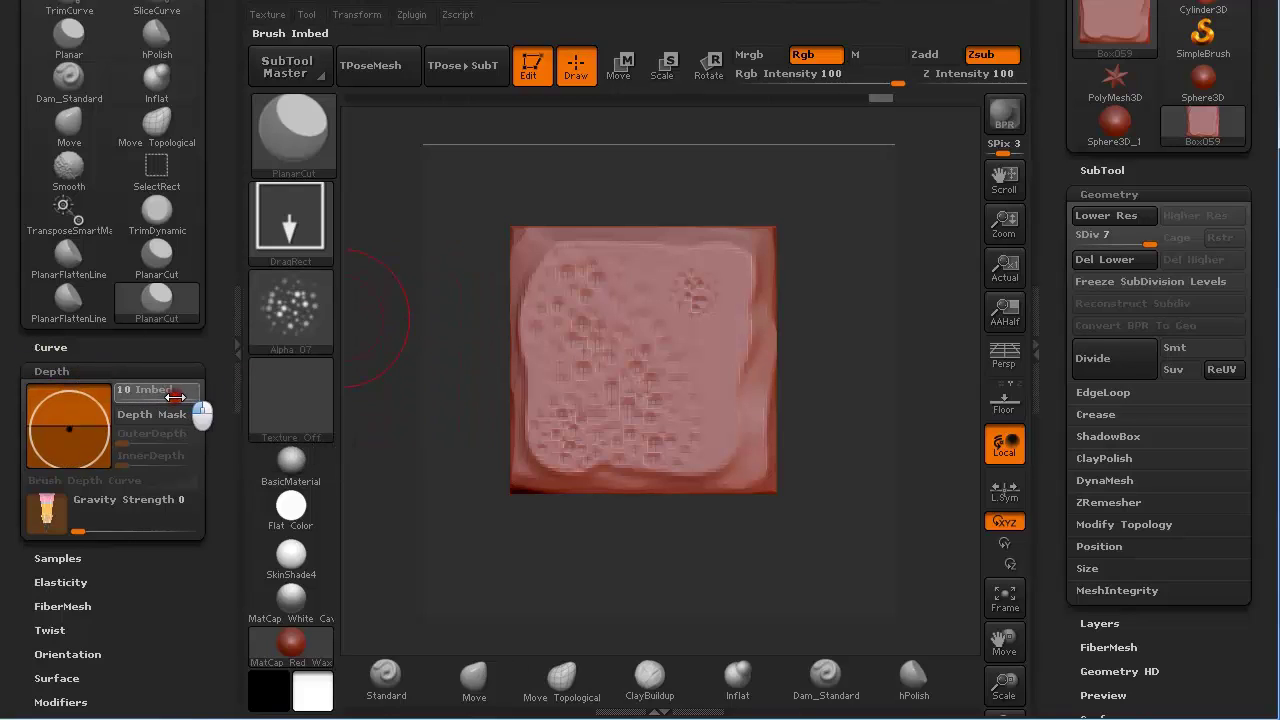
mouse_move(597, 369)
left_mouse_down()
mouse_move(588, 388)
mouse_move(655, 343)
mouse_move(620, 287)
mouse_move(727, 279)
left_mouse_up()
key("ctrl+z")
key("ctrl+z")
key("ctrl+z")
key("ctrl+z")
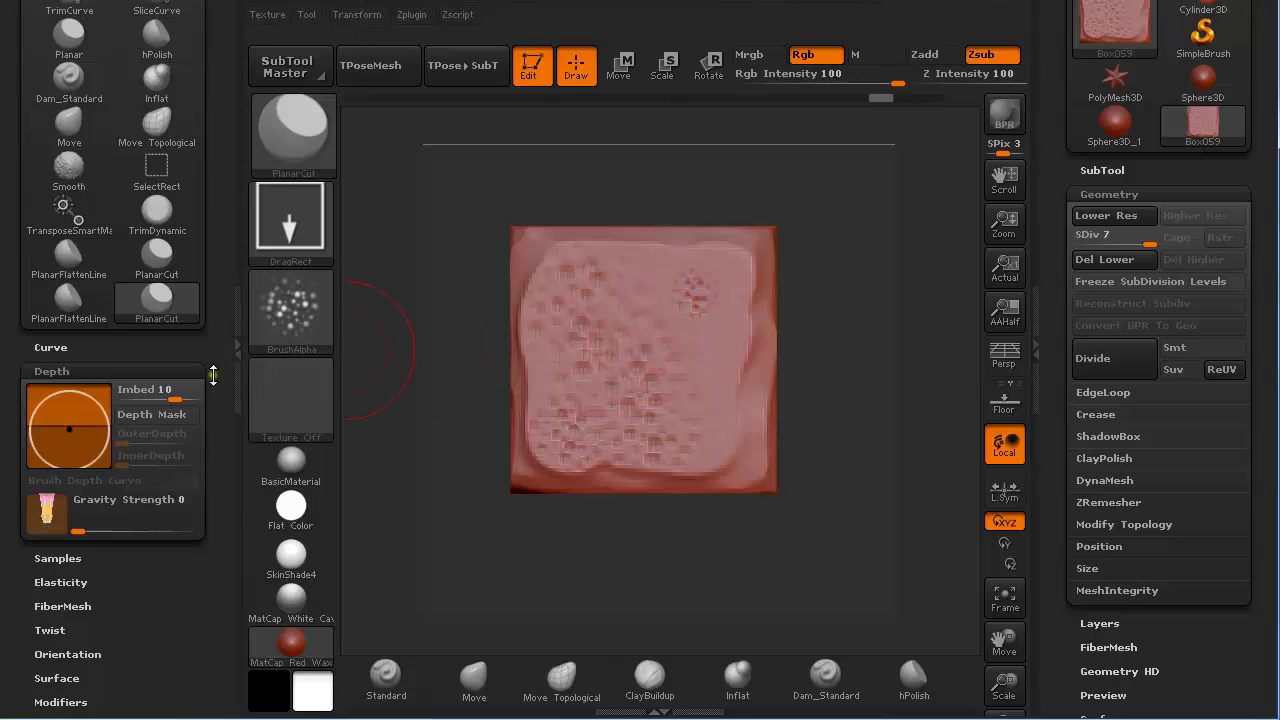
Set Imbed to 2 and stamp further pit patterns over the remaining smooth areas of the block's front face
left_click_drag(176, 392, 174, 392)
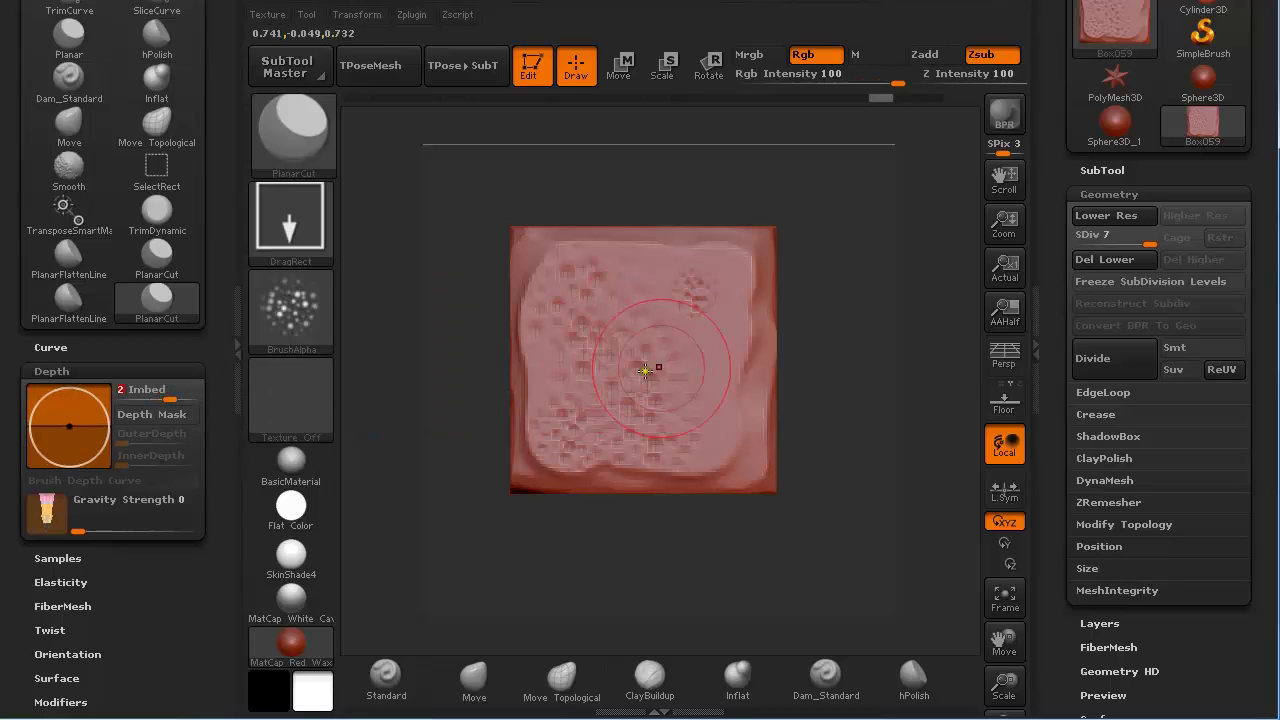
left_click_drag(698, 356, 754, 289)
left_click_drag(631, 277, 669, 243)
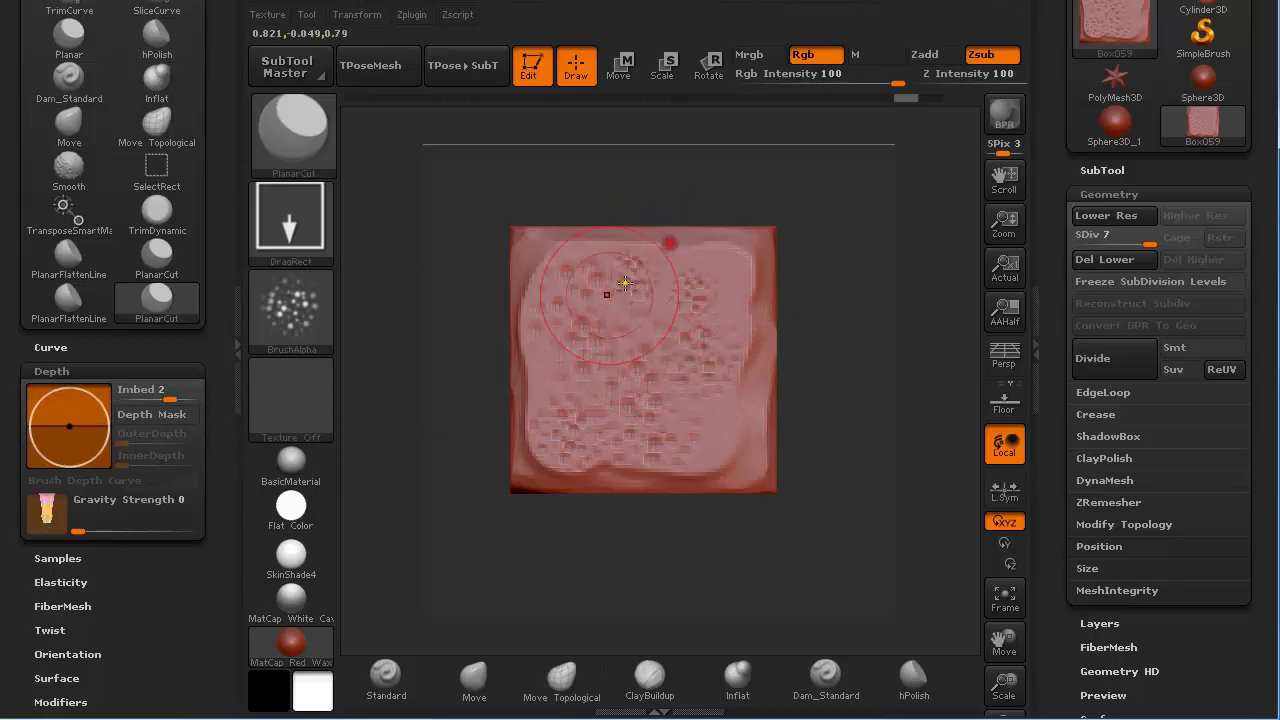
left_click_drag(573, 338, 611, 311)
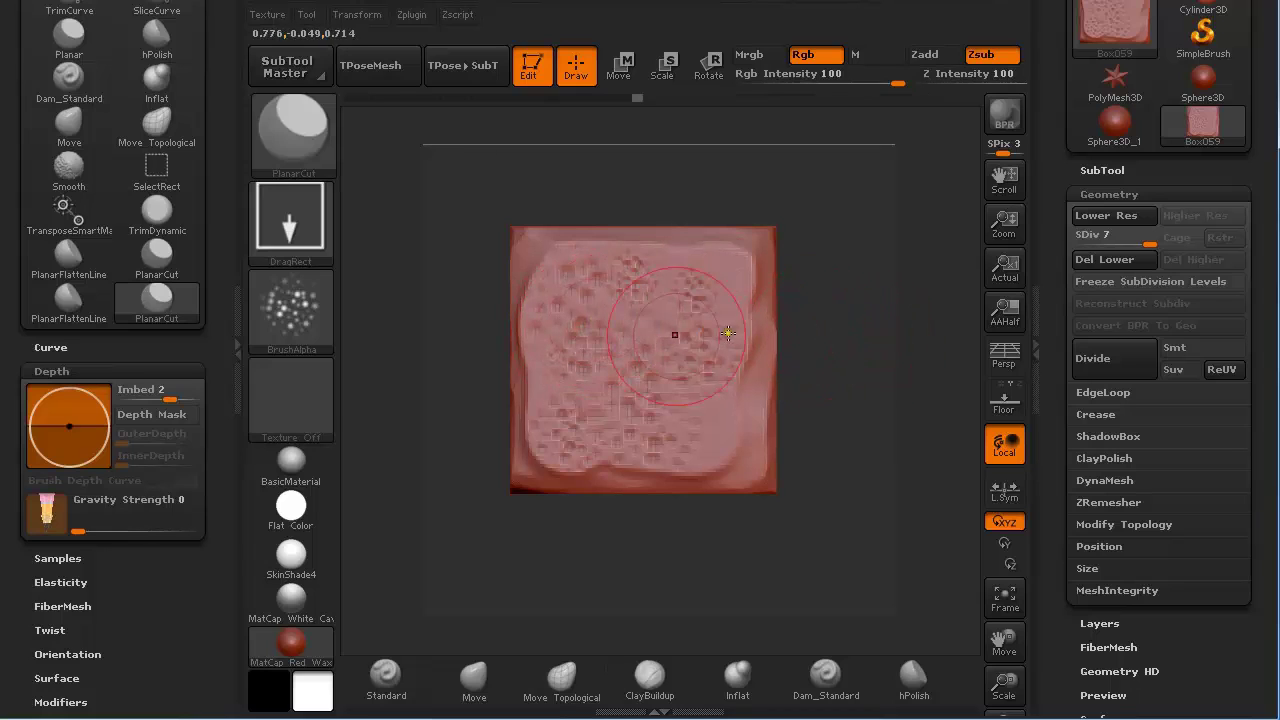
left_click(238, 345)
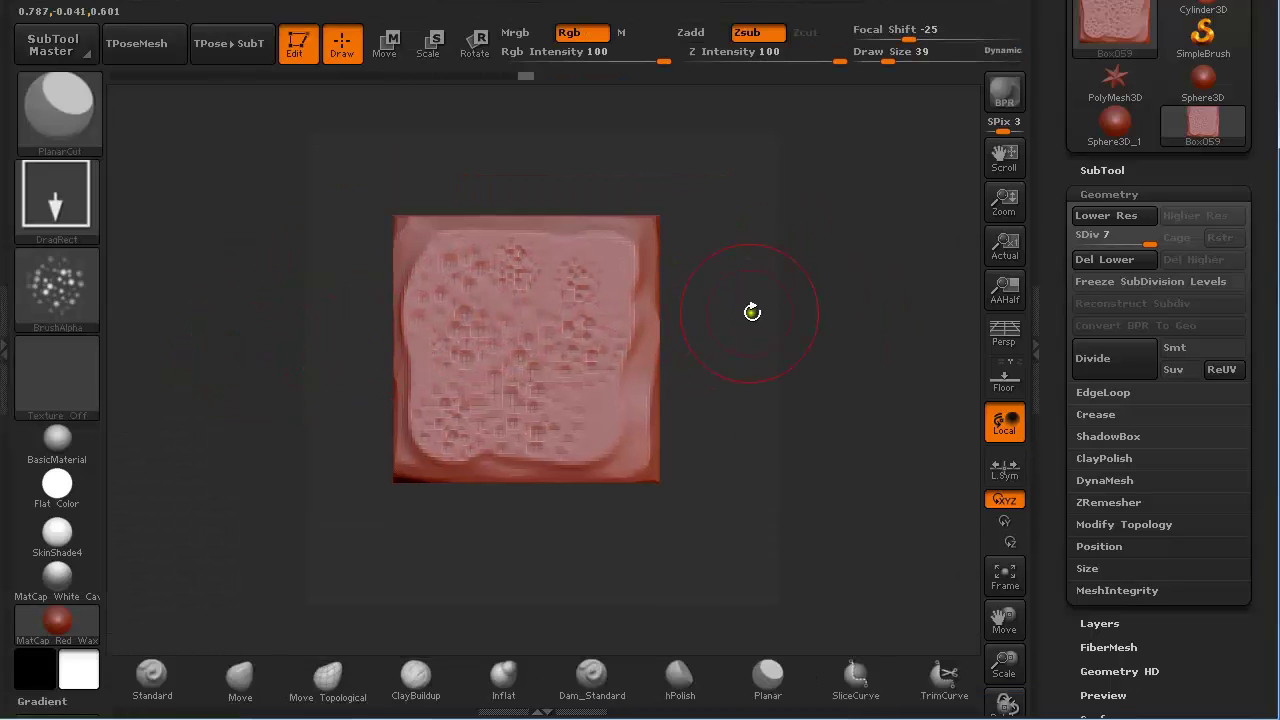
Unhide all blocks of the tile layout and delete the mesh's lower subdivision levels
key("ctrl+shift")
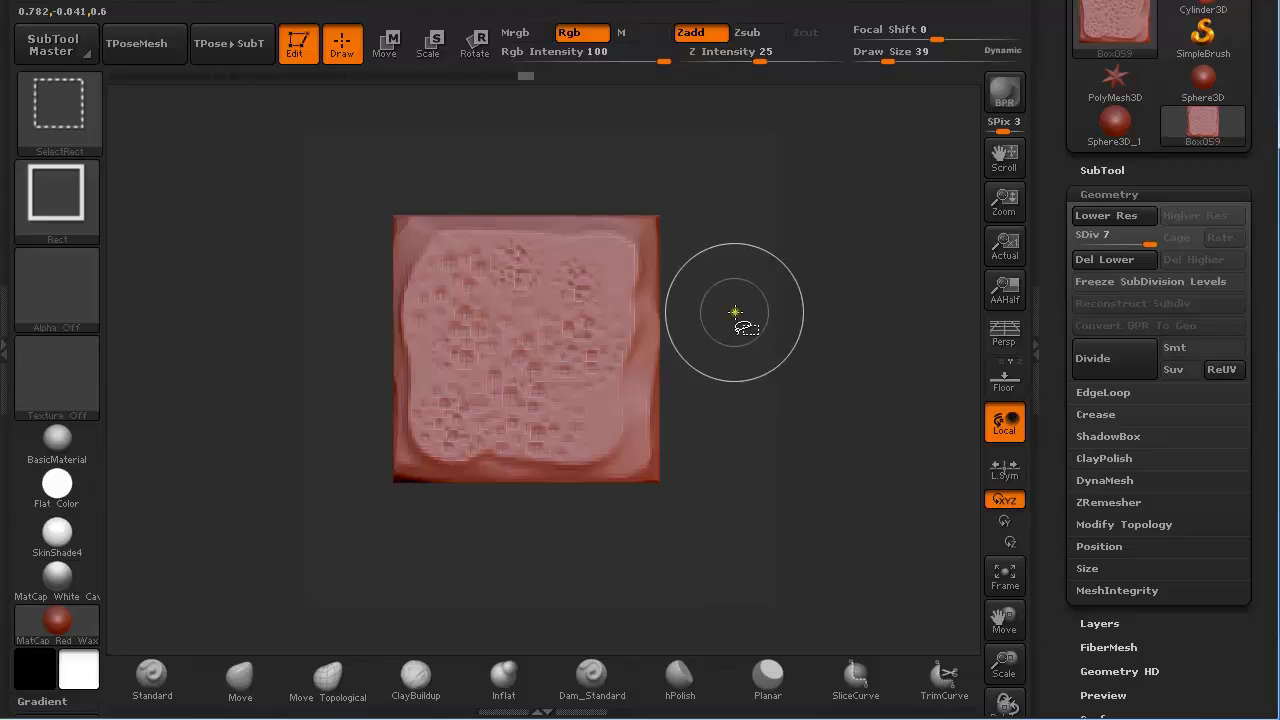
left_click(734, 314, "ctrl+shift")
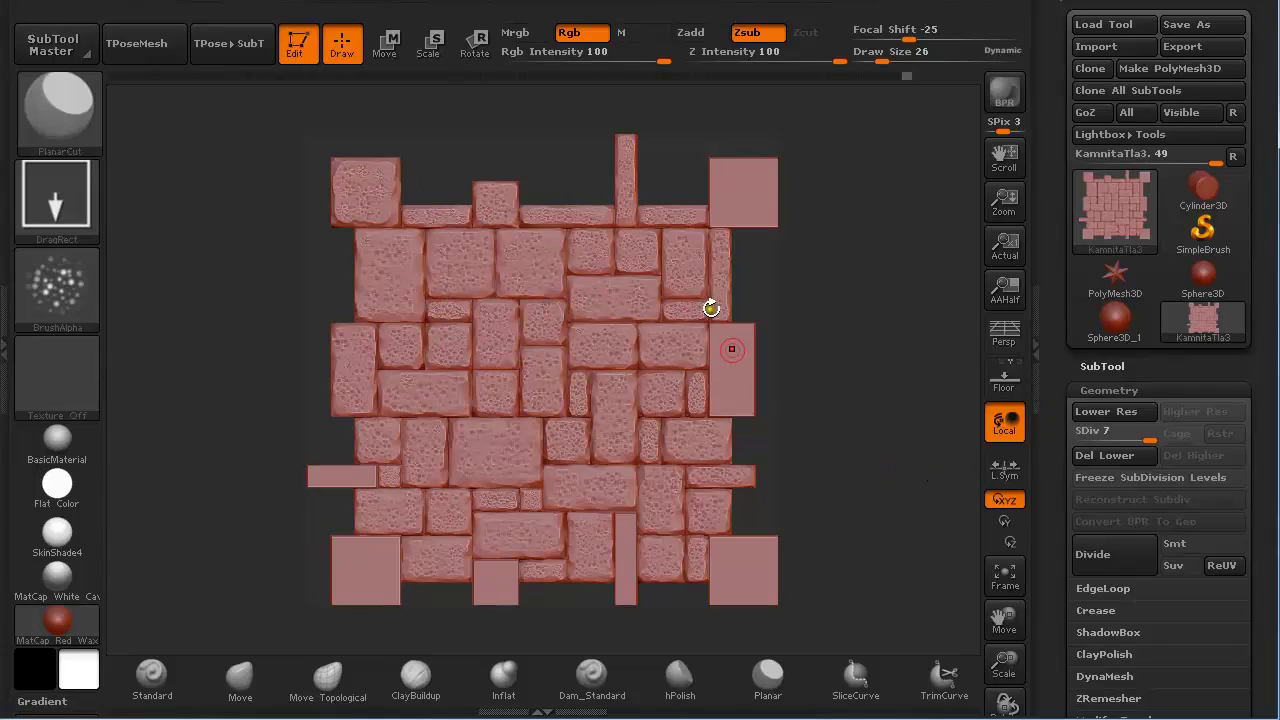
left_click(1109, 456)
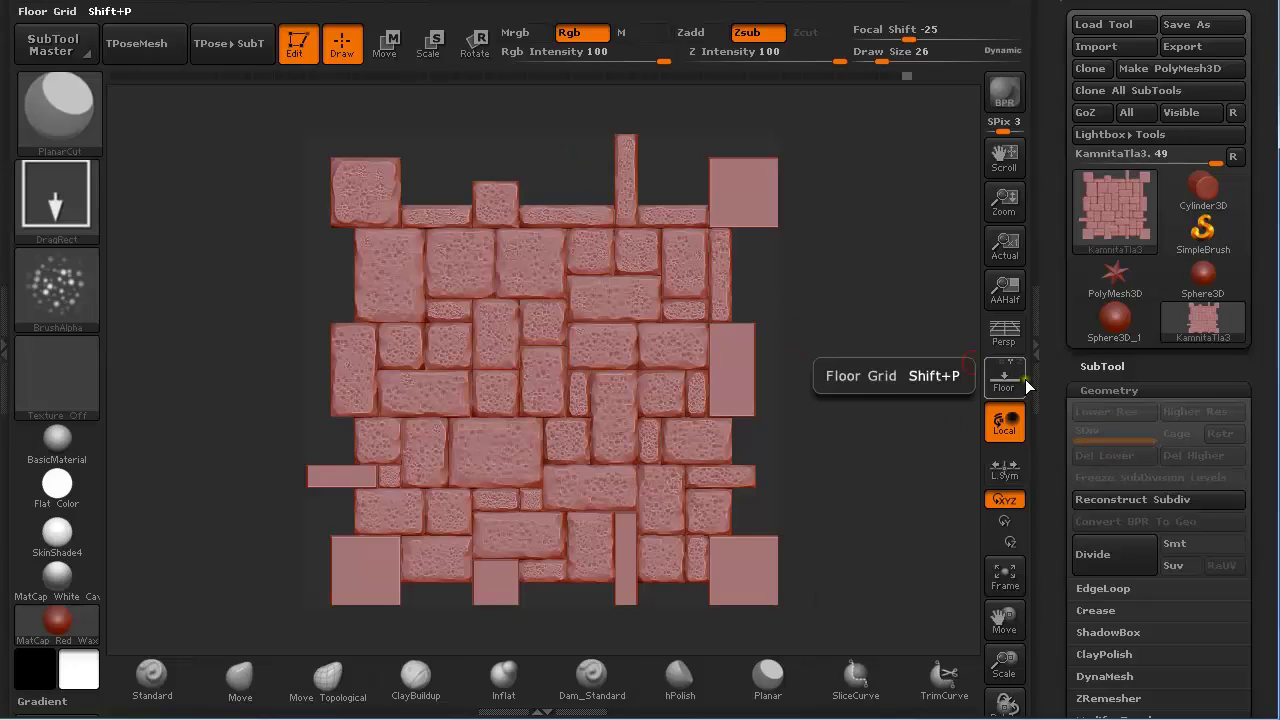
Split the tile mesh into separate subtools by polygroup with Groups Split
left_click(1106, 368)
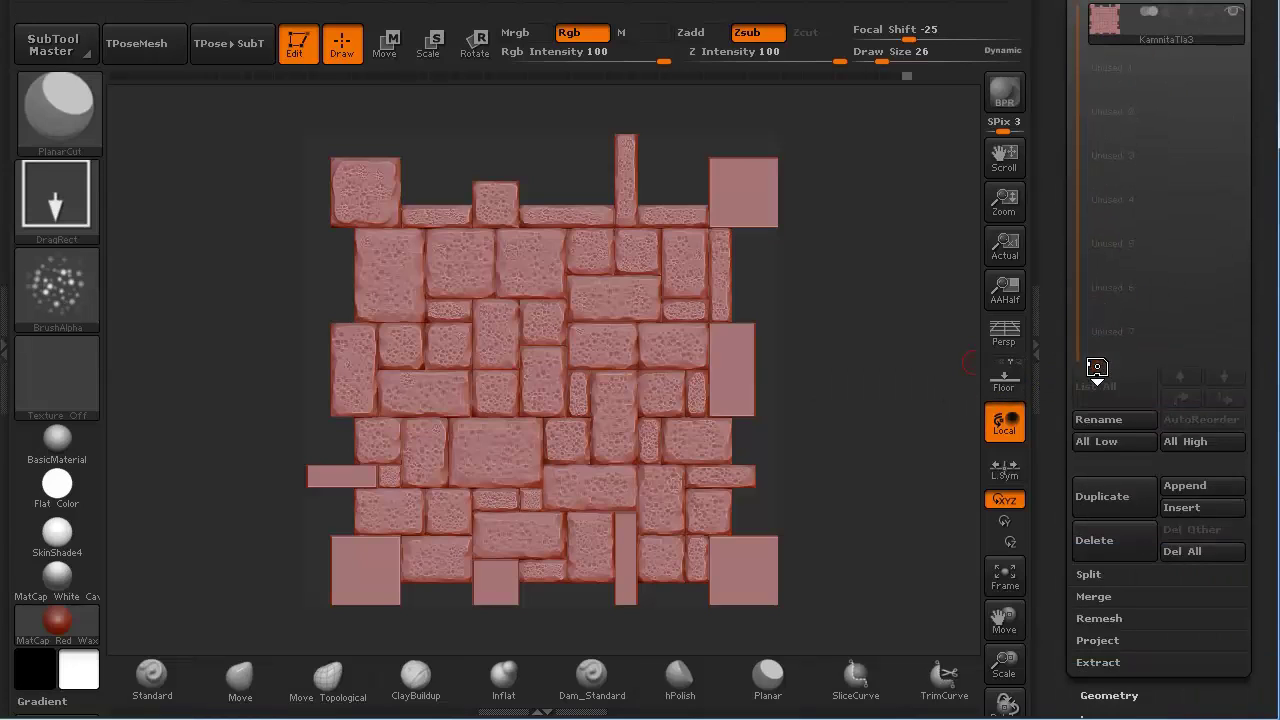
left_click(1112, 576)
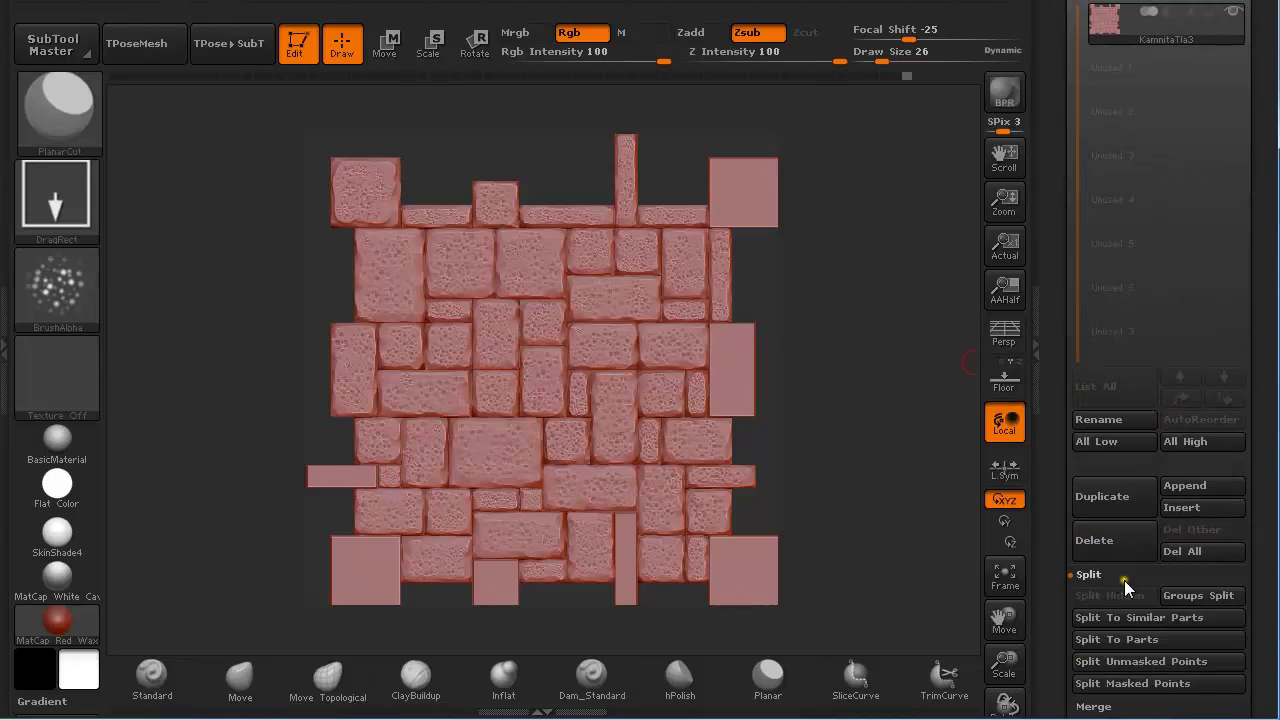
left_click(1192, 597)
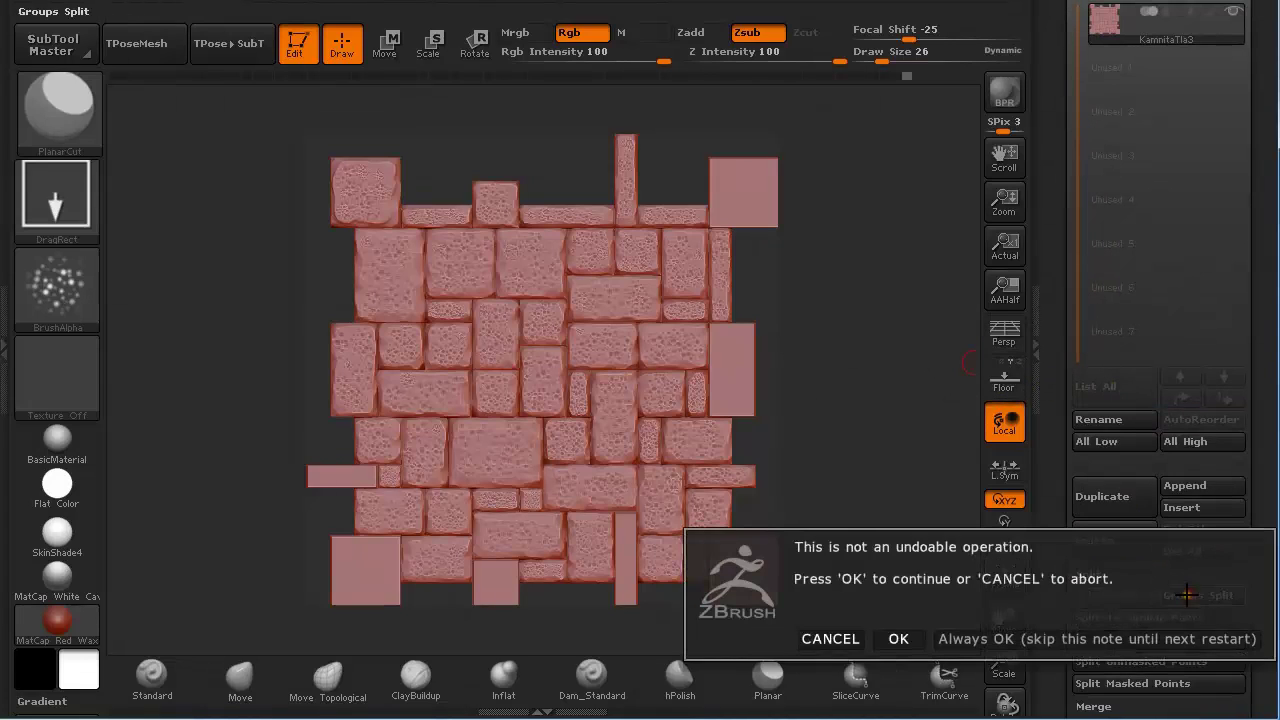
left_click(893, 638)
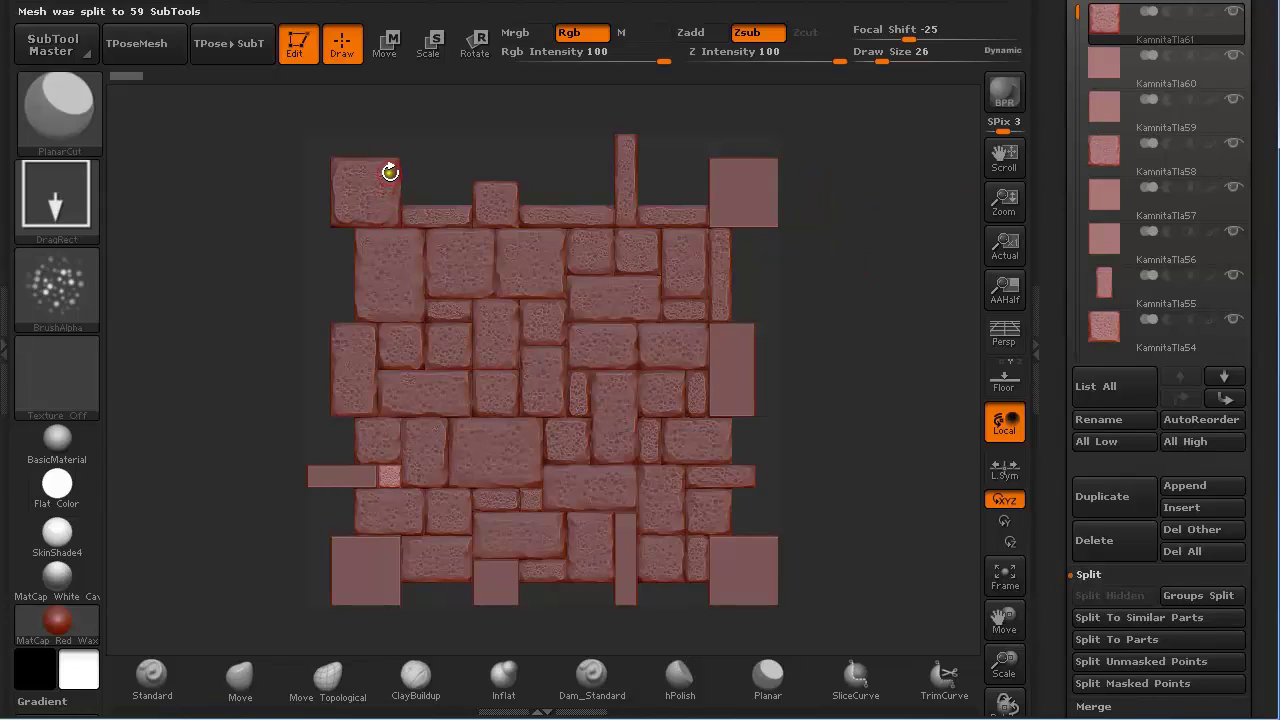
Select the sculpted block in the layout's upper-left corner, draw a horizontal transpose line from it, and duplicate its subtool
left_click(385, 191, "alt")
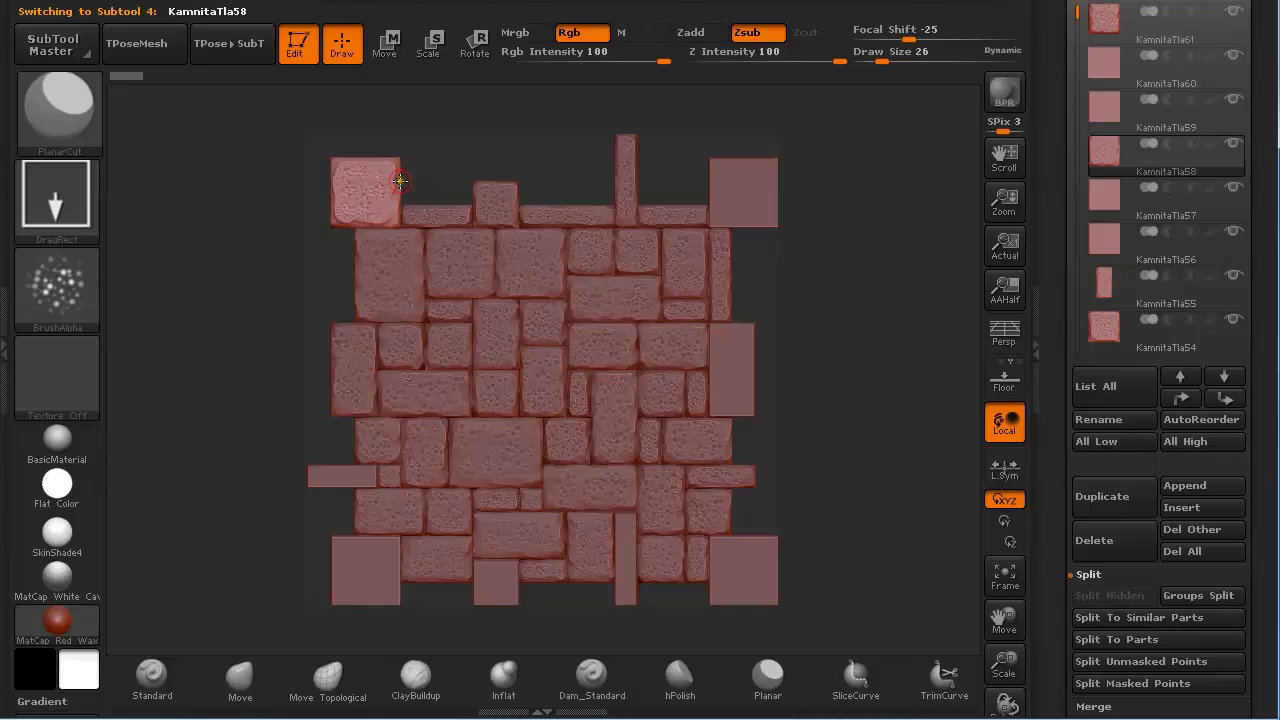
key("w")
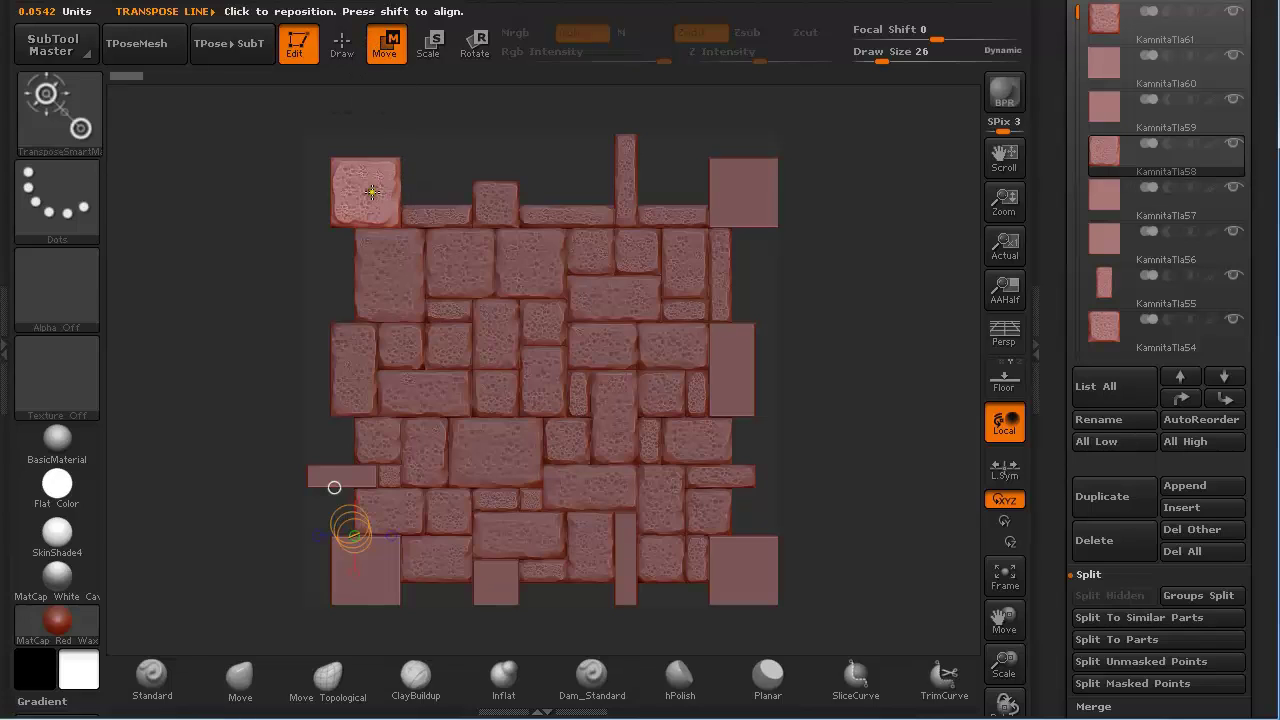
left_click_drag(371, 191, 511, 191)
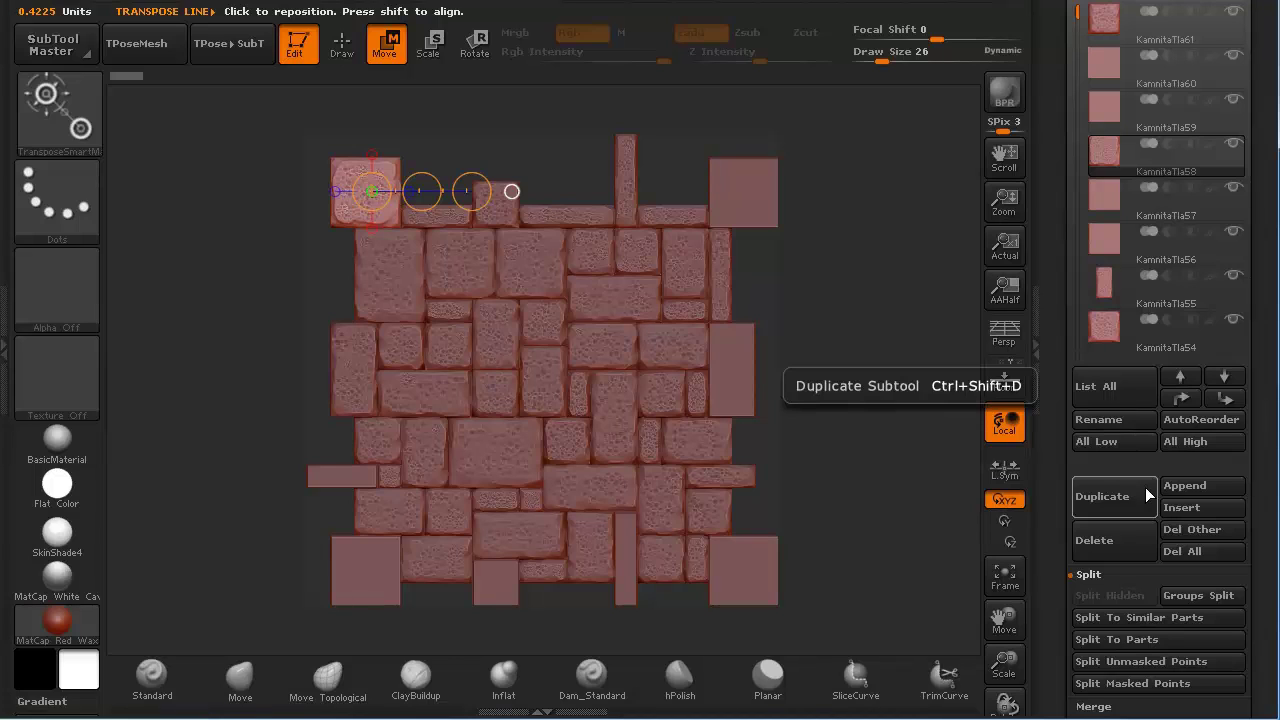
left_click(1145, 487)
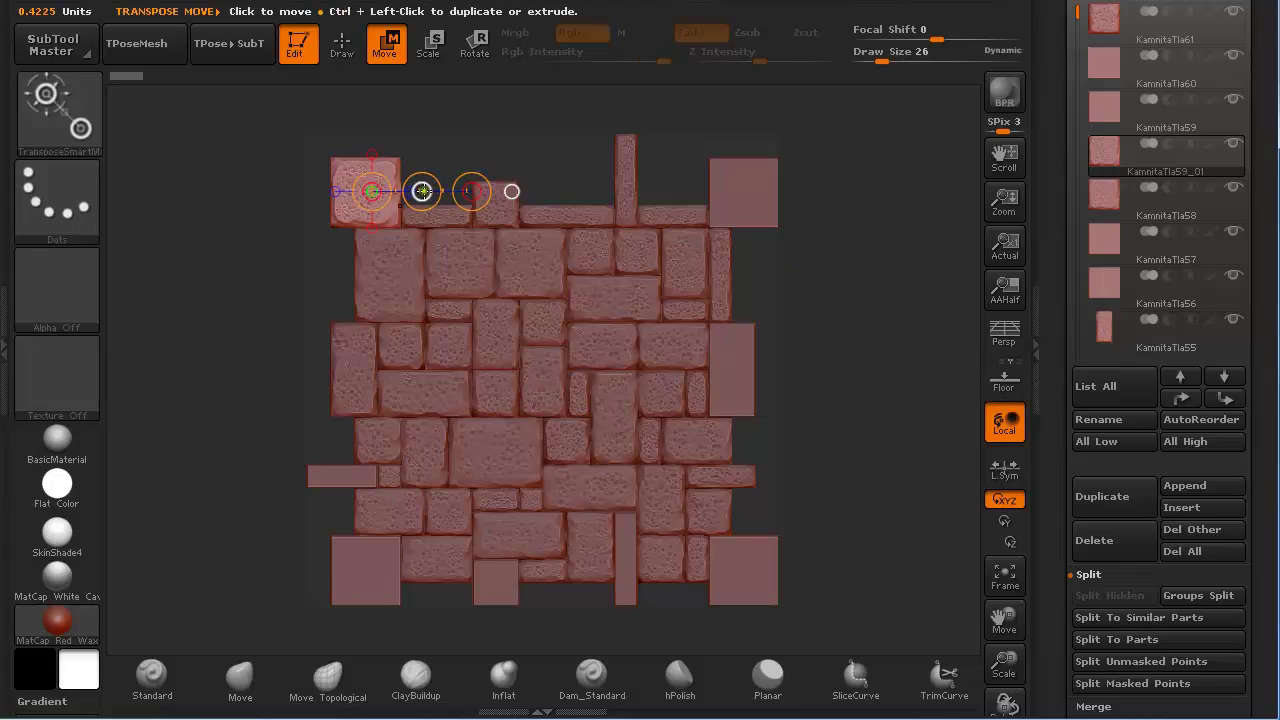
Move the duplicated block horizontally onto the plain block in the layout's upper-right corner, aligning their edges
left_click_drag(422, 191, 800, 200)
right_click_drag(849, 194, 531, 331, "ctrl")
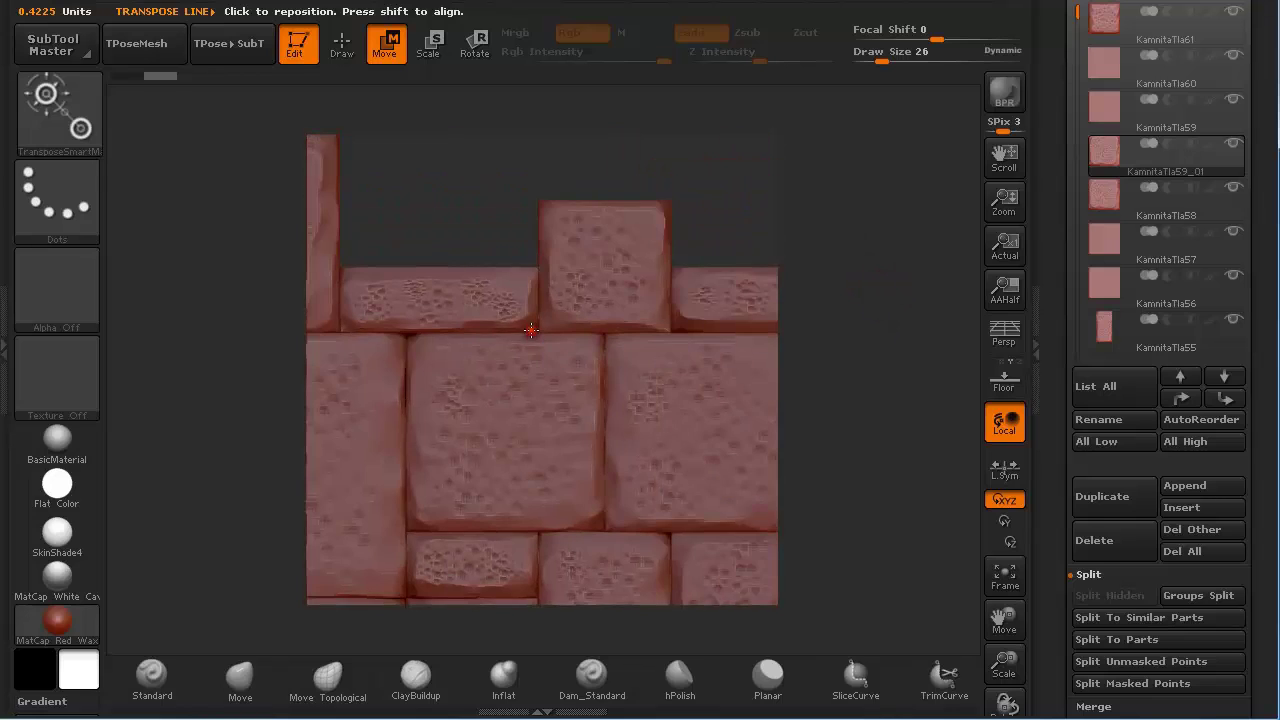
right_click_drag(854, 322, 412, 302, "alt")
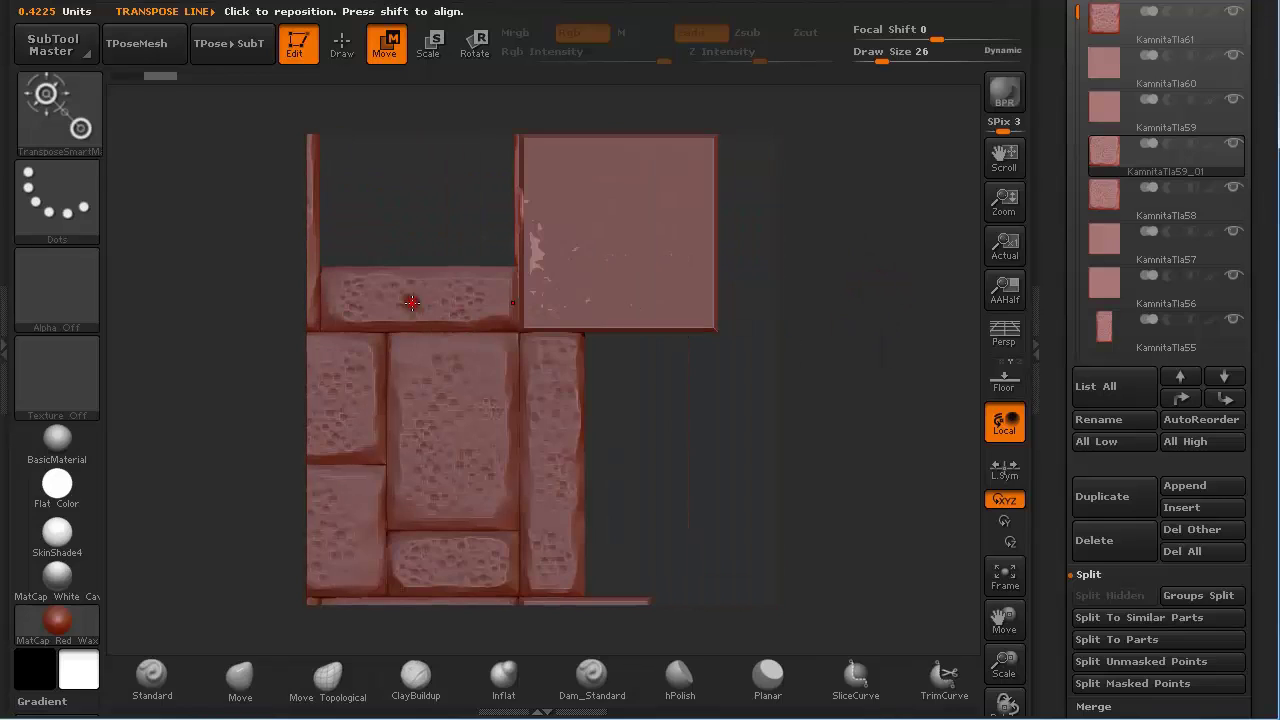
left_click_drag(575, 237, 791, 235)
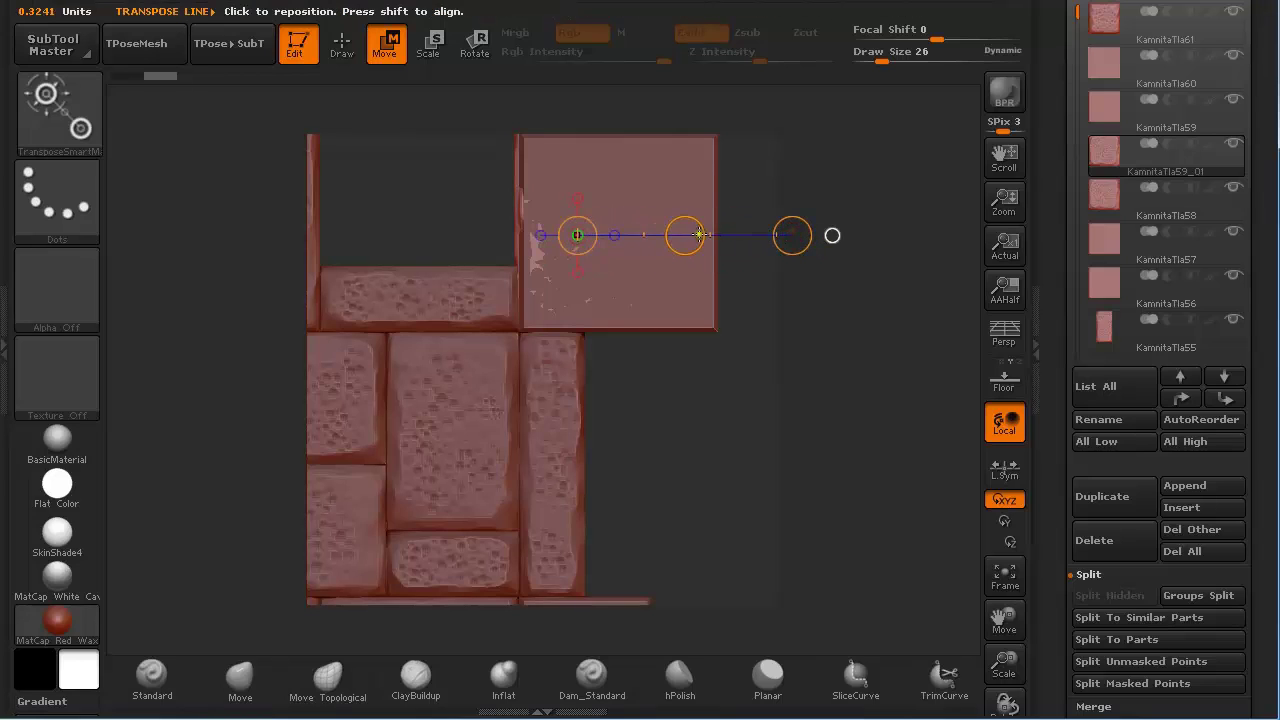
left_click_drag(684, 235, 690, 234)
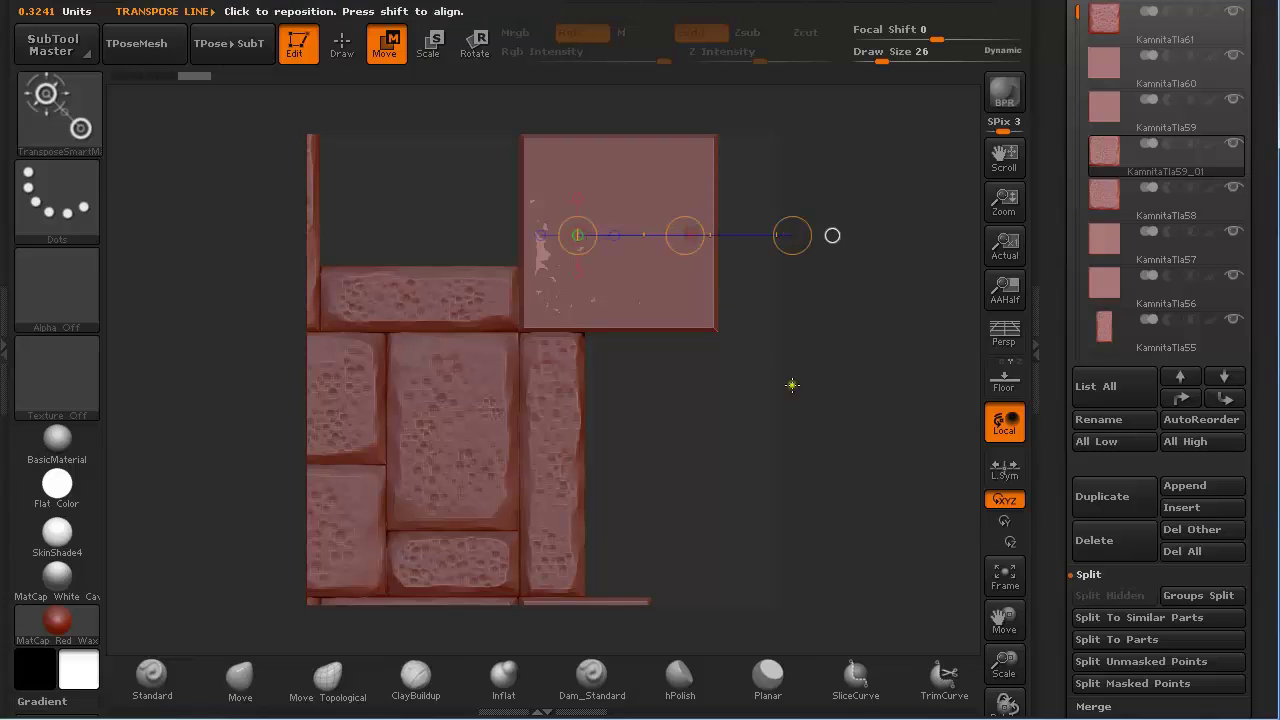
key("f")
left_click_drag(768, 285, 775, 357, "alt")
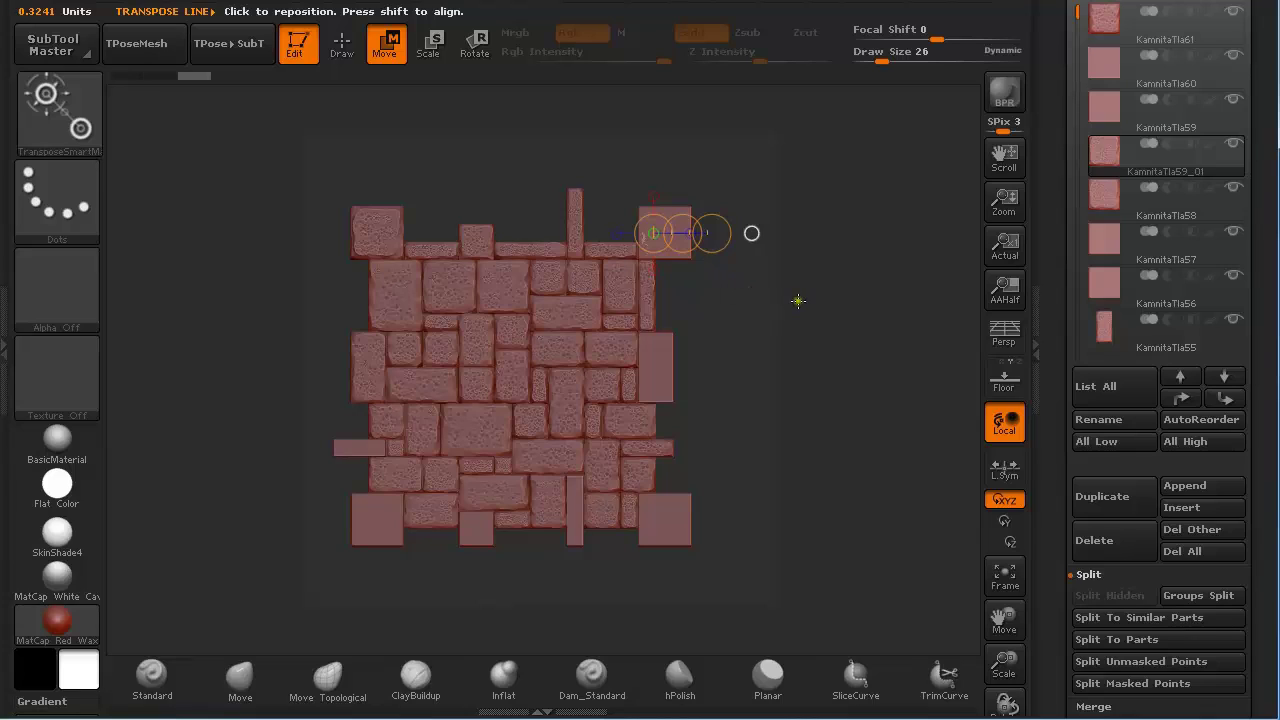
Duplicate the sculpted upper-right corner block and move the copy straight down onto the plain block in the layout's lower-right corner
key("ctrl+shift")
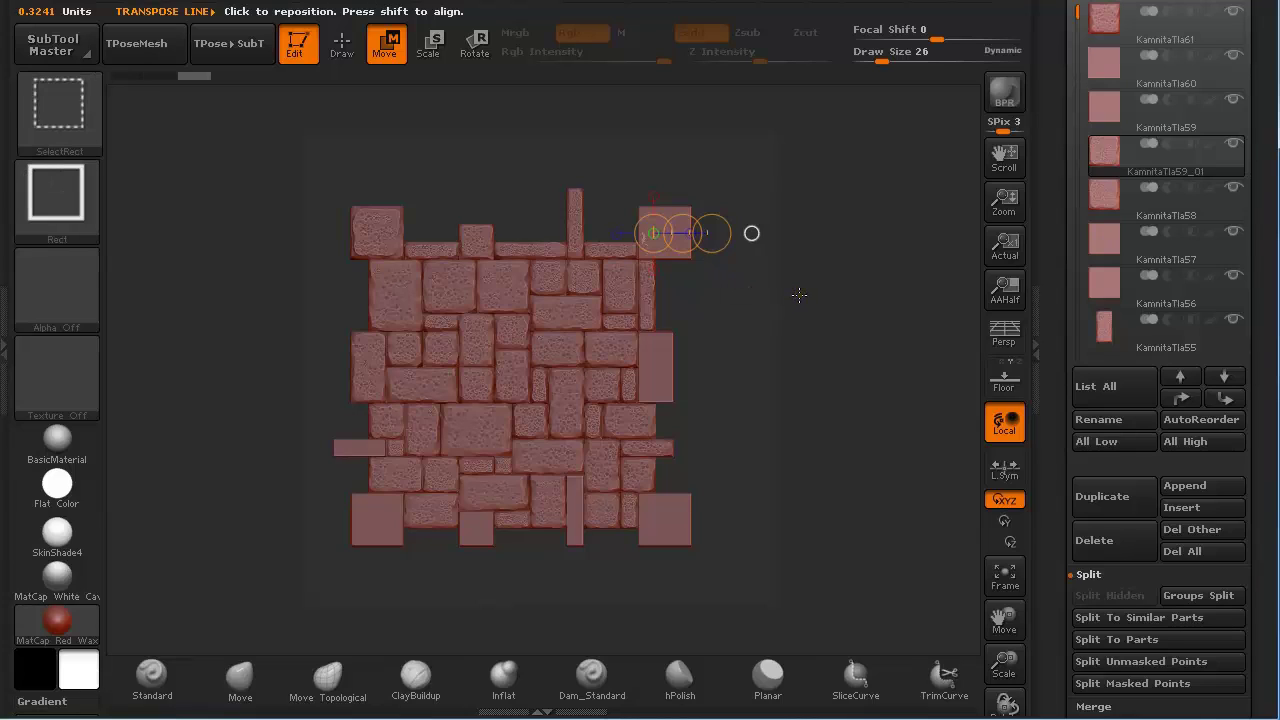
key("ctrl+shift+d")
left_click_drag(662, 208, 663, 361)
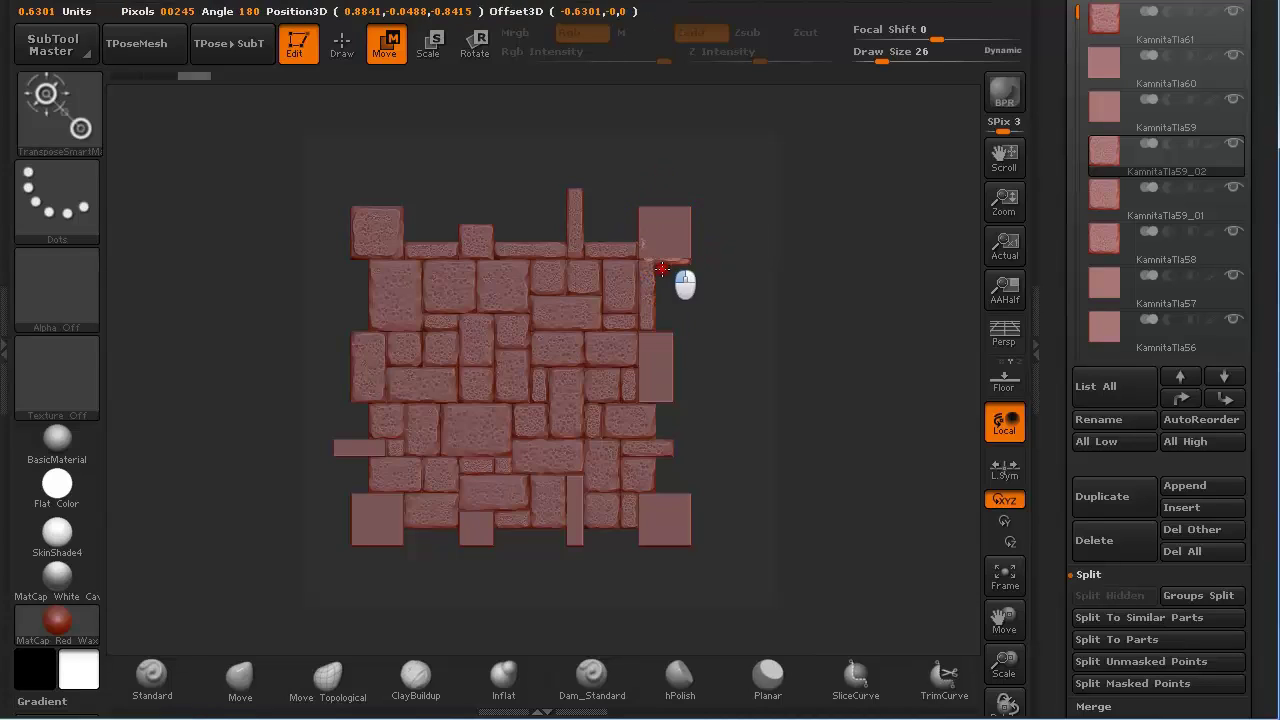
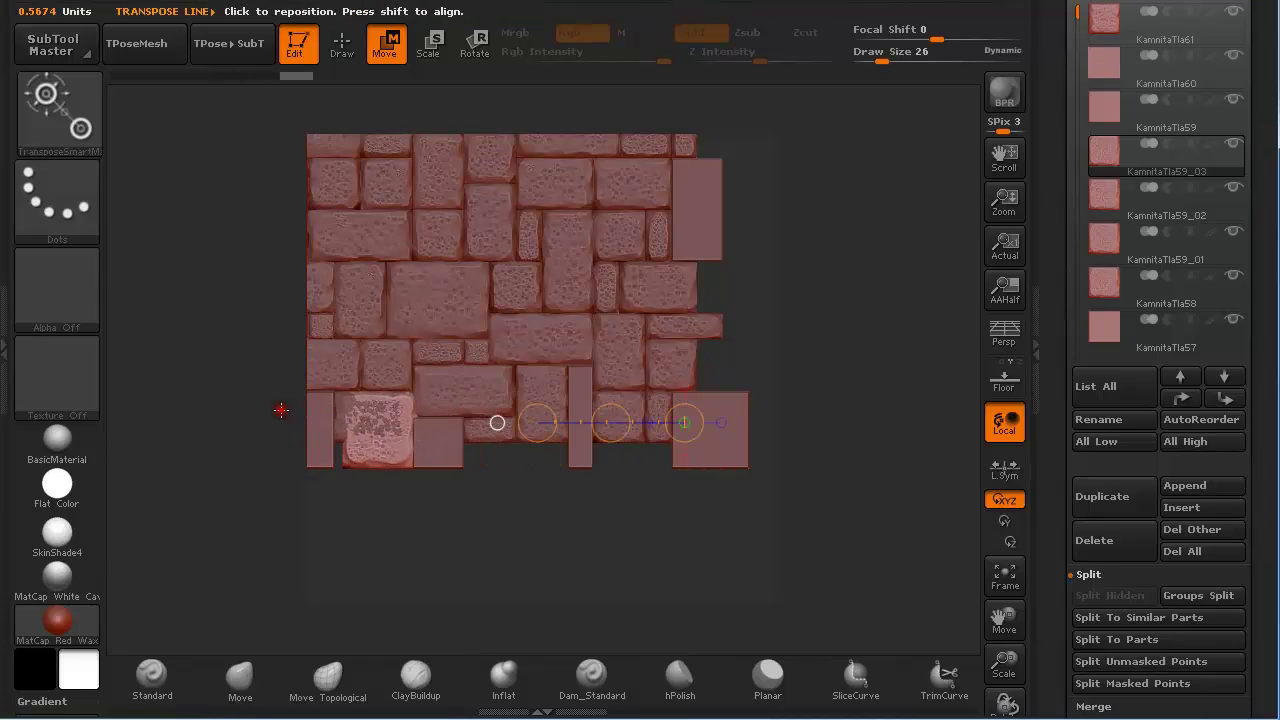
Move the newest corner-block copy horizontally along the lower edge onto the plain block in the layout's lower-left corner, aligning their edges
left_click_drag(394, 436, 297, 437)
left_click_drag(446, 535, 704, 580, "alt")
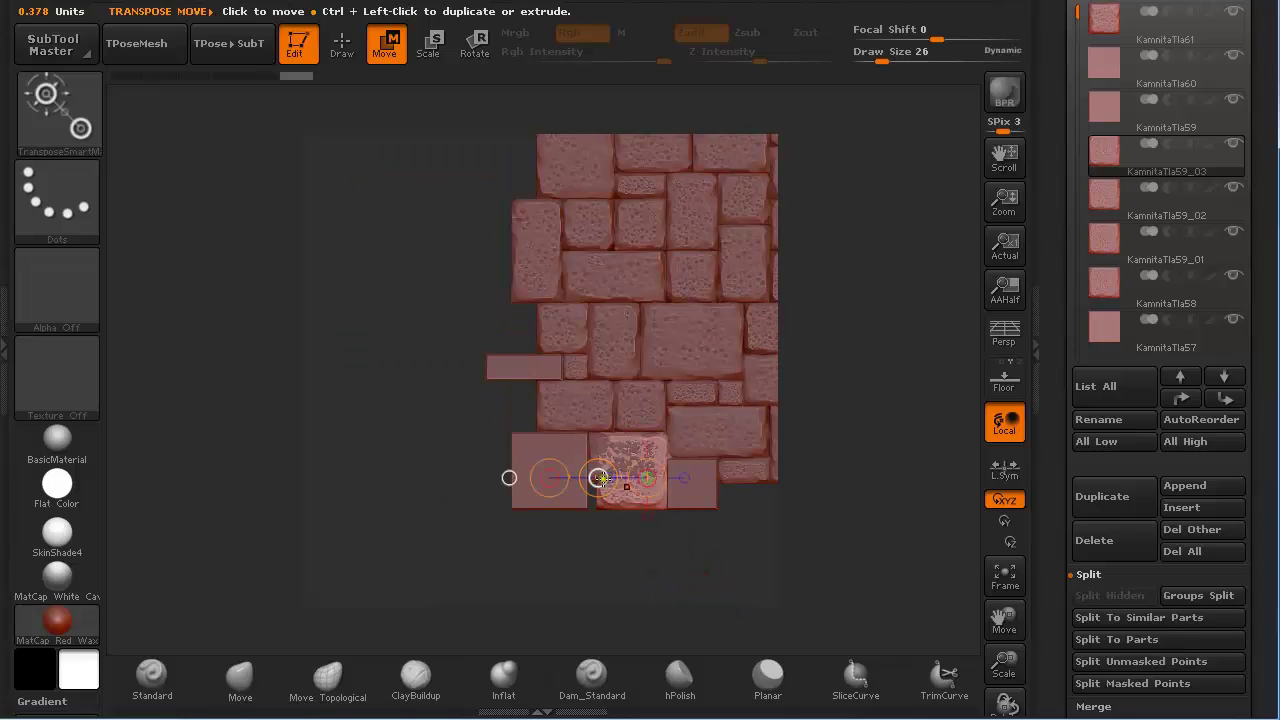
left_click_drag(600, 478, 509, 478)
left_click_drag(429, 456, 491, 533, "alt")
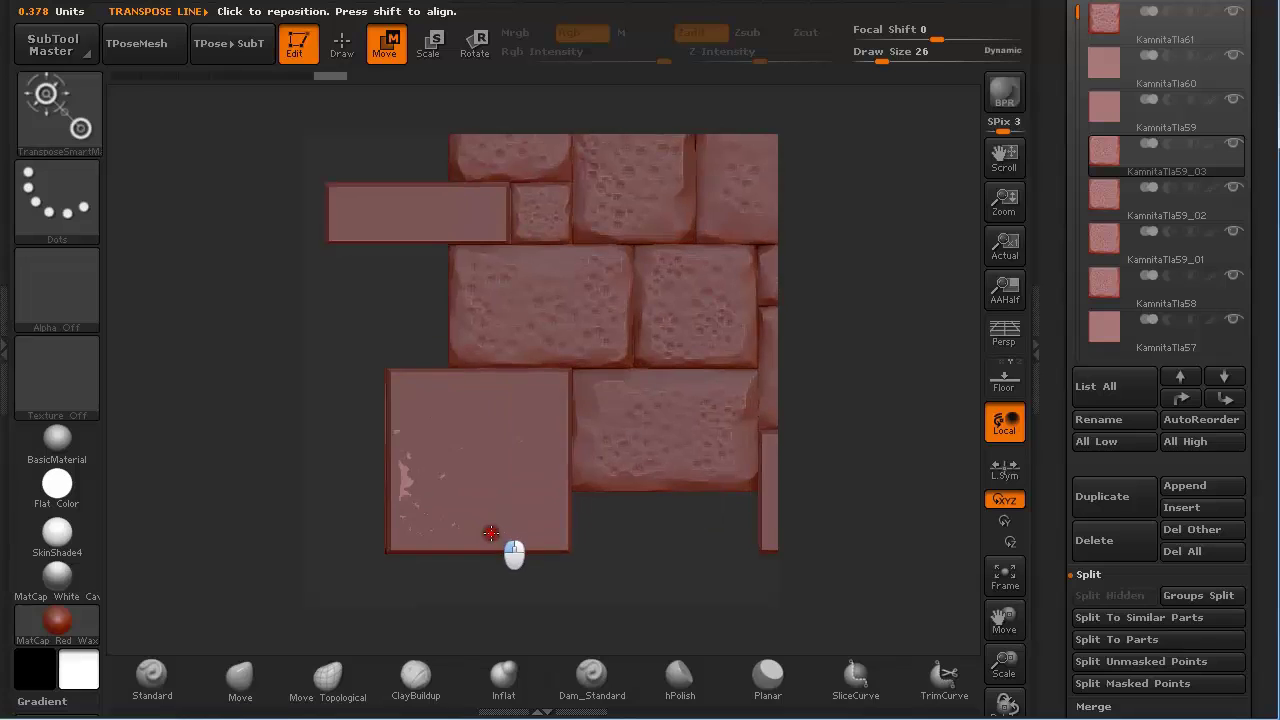
left_click_drag(477, 437, 682, 437)
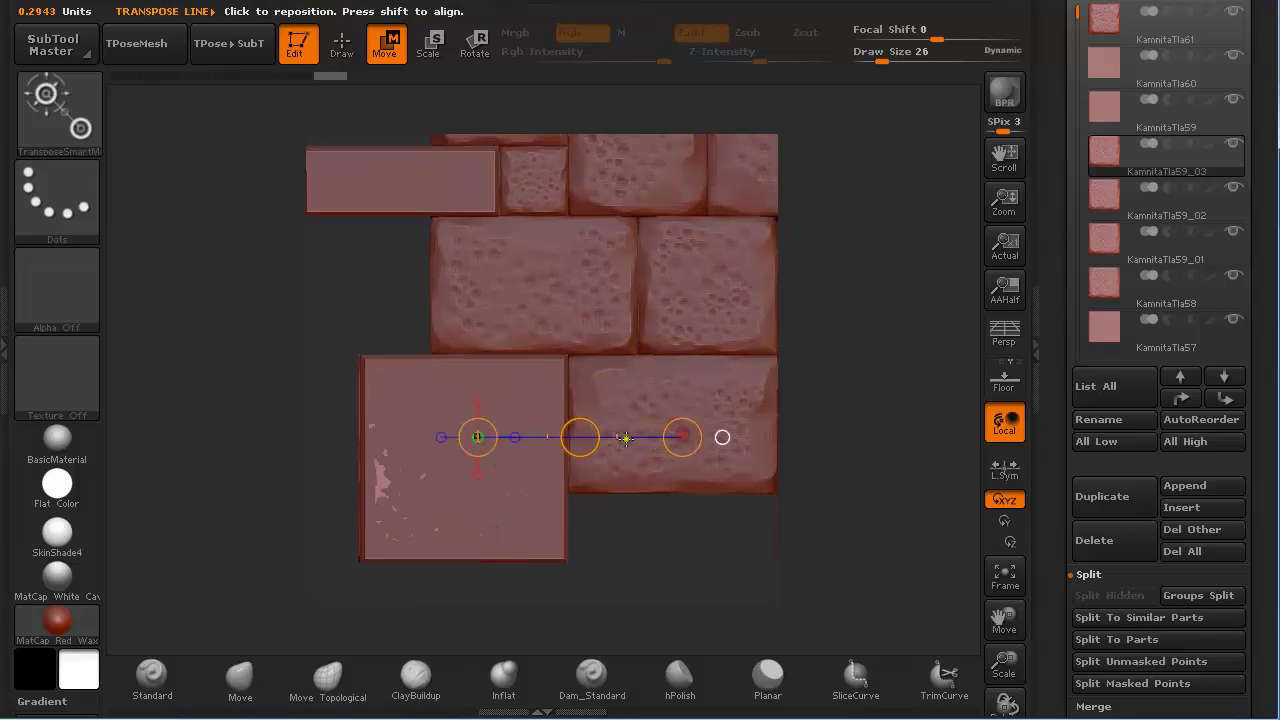
left_click_drag(591, 437, 581, 436)
left_click_drag(651, 554, 571, 374, "alt")
left_click_drag(469, 259, 440, 291, "alt")
Duplicate the small square sculpted block on the layout's upper edge and move the copy down onto the matching plain block on the lower edge
key("q")
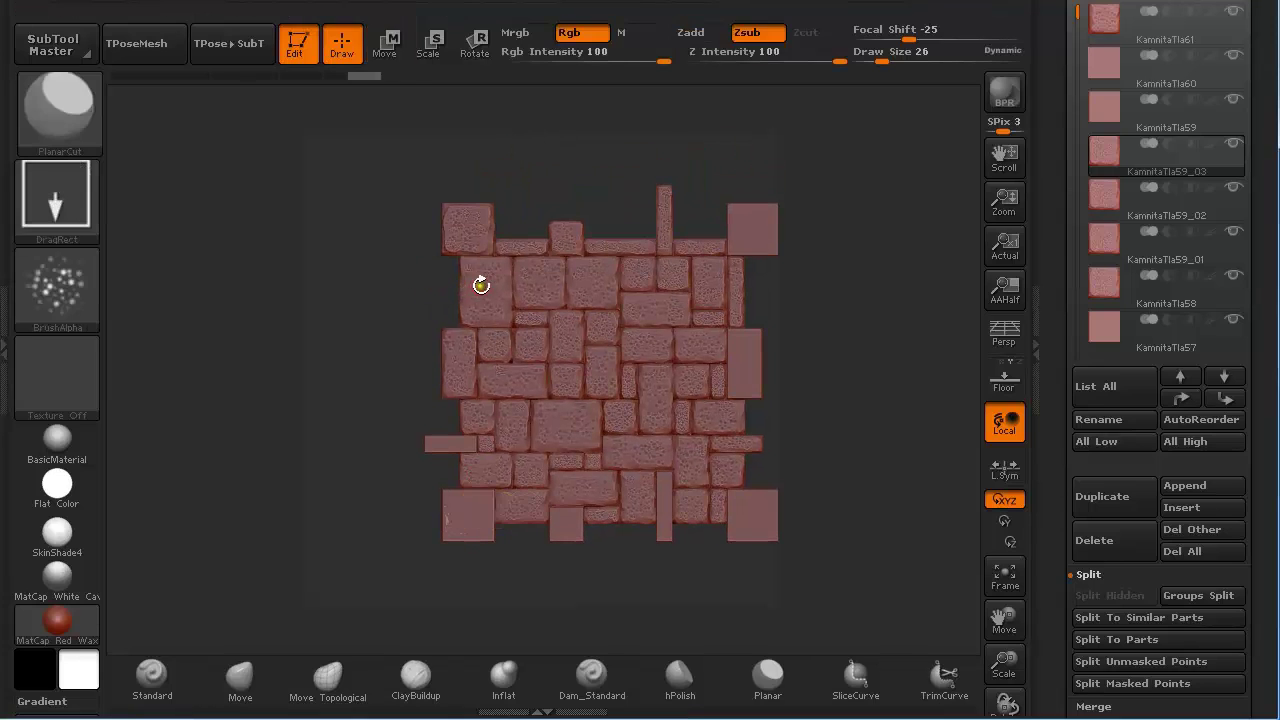
left_click(570, 239, "alt")
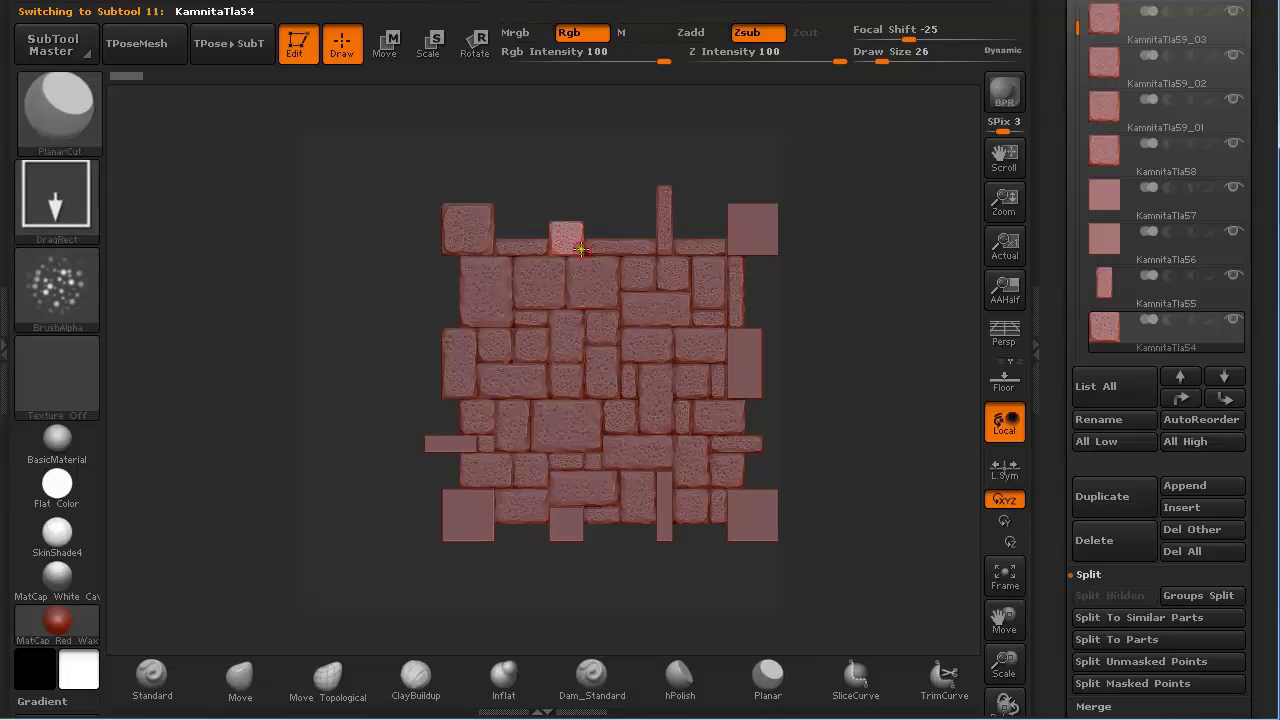
key("ctrl+shift")
key("w")
mouse_move(561, 239)
left_mouse_down("shift")
mouse_move(564, 508)
mouse_move(578, 571)
mouse_move(683, 577)
left_mouse_up("shift")
mouse_move(388, 505)
left_mouse_down()
mouse_move(420, 556)
mouse_move(559, 649)
left_mouse_up()
mouse_move(567, 432)
left_mouse_down()
mouse_move(568, 461)
mouse_move(568, 283)
left_mouse_up()
left_click_drag(568, 374, 566, 376)
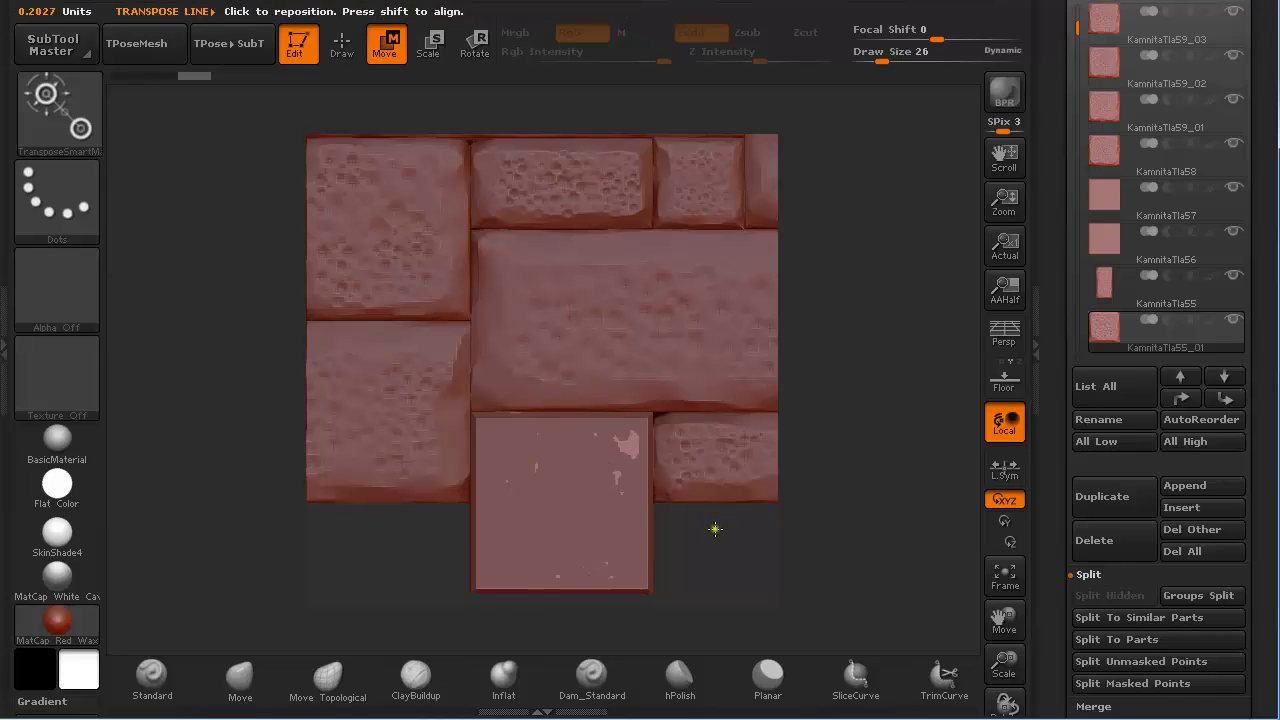
left_click_drag(714, 529, 398, 293, "alt")
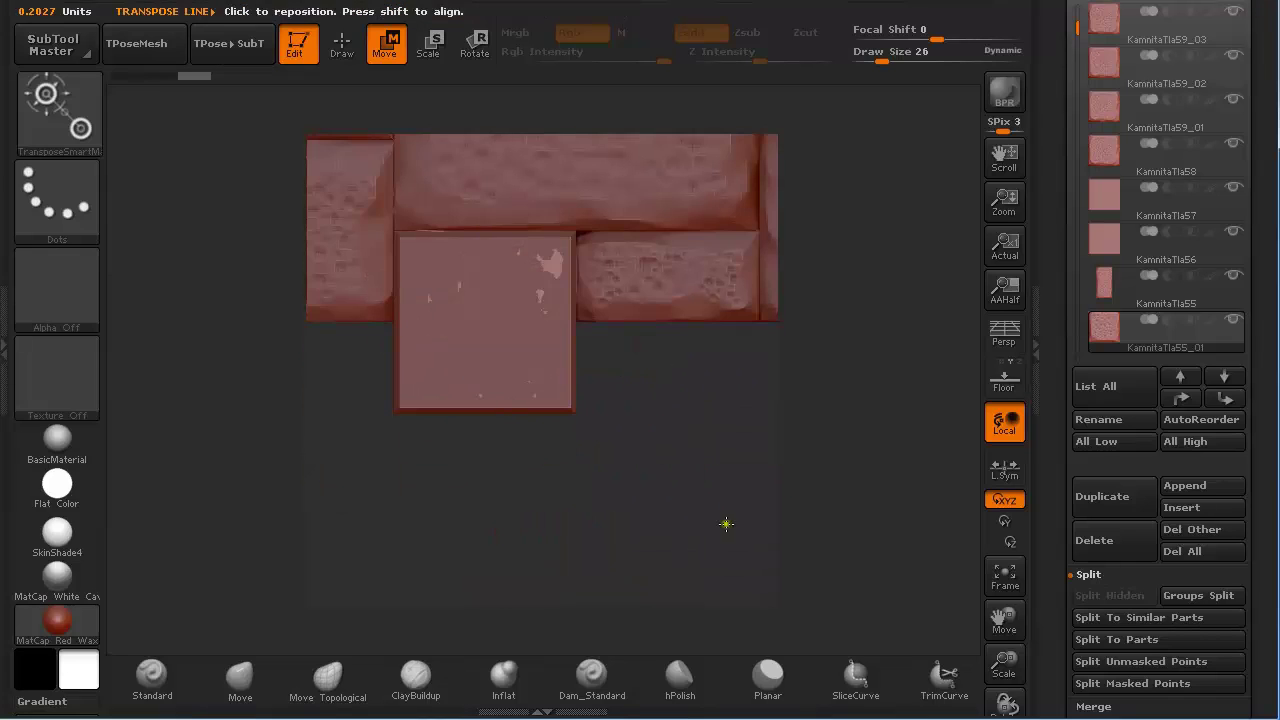
left_click_drag(726, 524, 596, 681, "alt")
left_click_drag(867, 339, 852, 298, "alt")
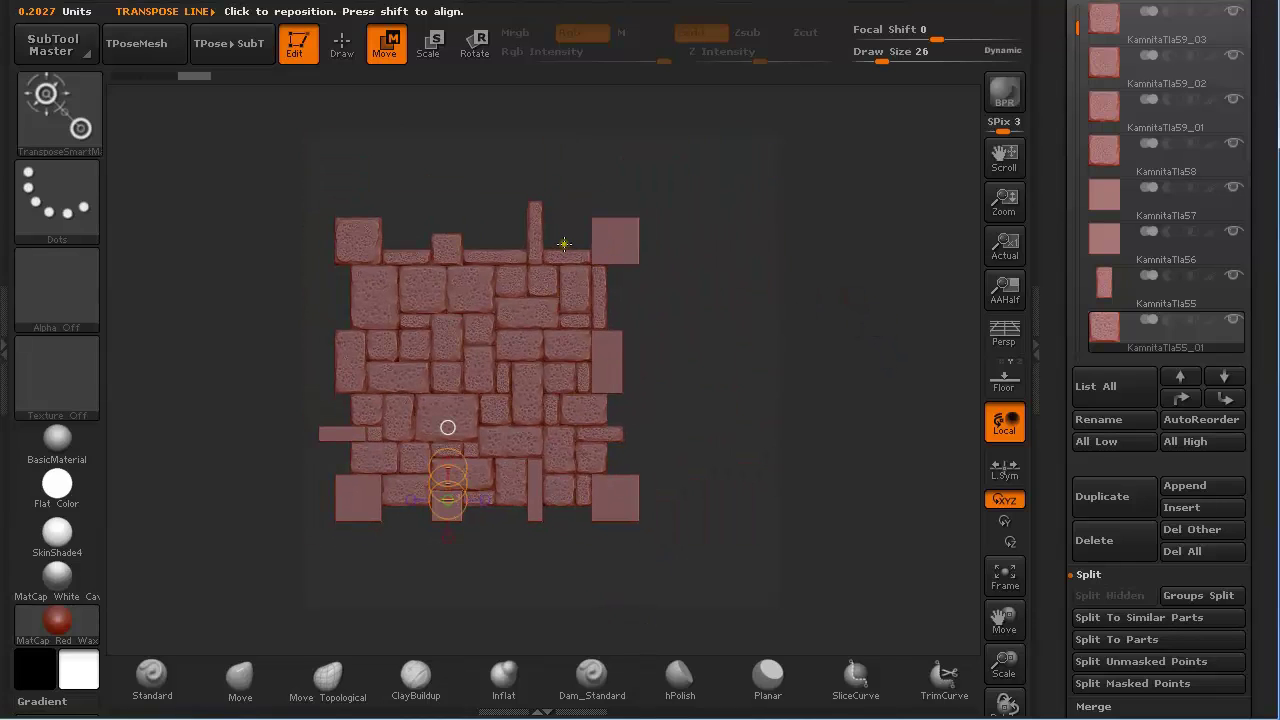
Duplicate the narrow vertical sculpted block on the upper edge and align the copy over the narrow plain block on the lower edge
key("q")
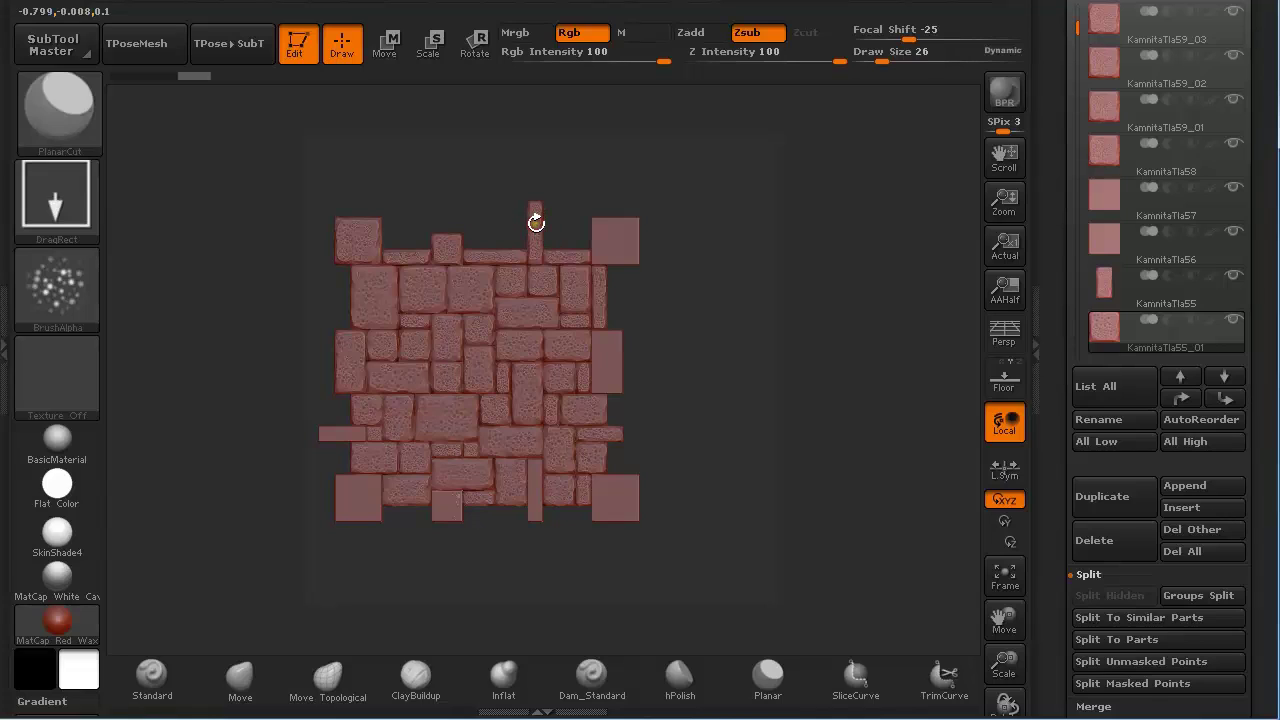
left_click(536, 222, "alt")
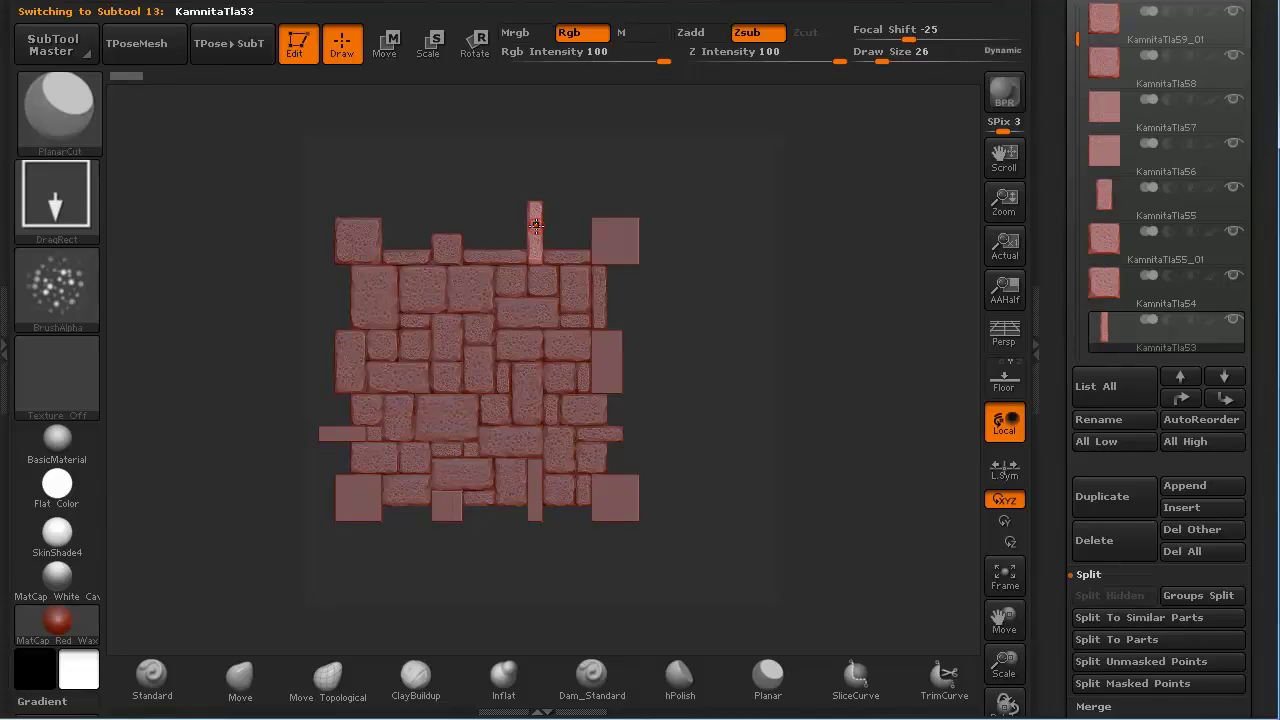
key("ctrl+shift+d")
key("w")
mouse_move(537, 220)
left_mouse_down()
mouse_move(539, 547)
mouse_move(541, 519)
mouse_move(632, 501)
left_mouse_up()
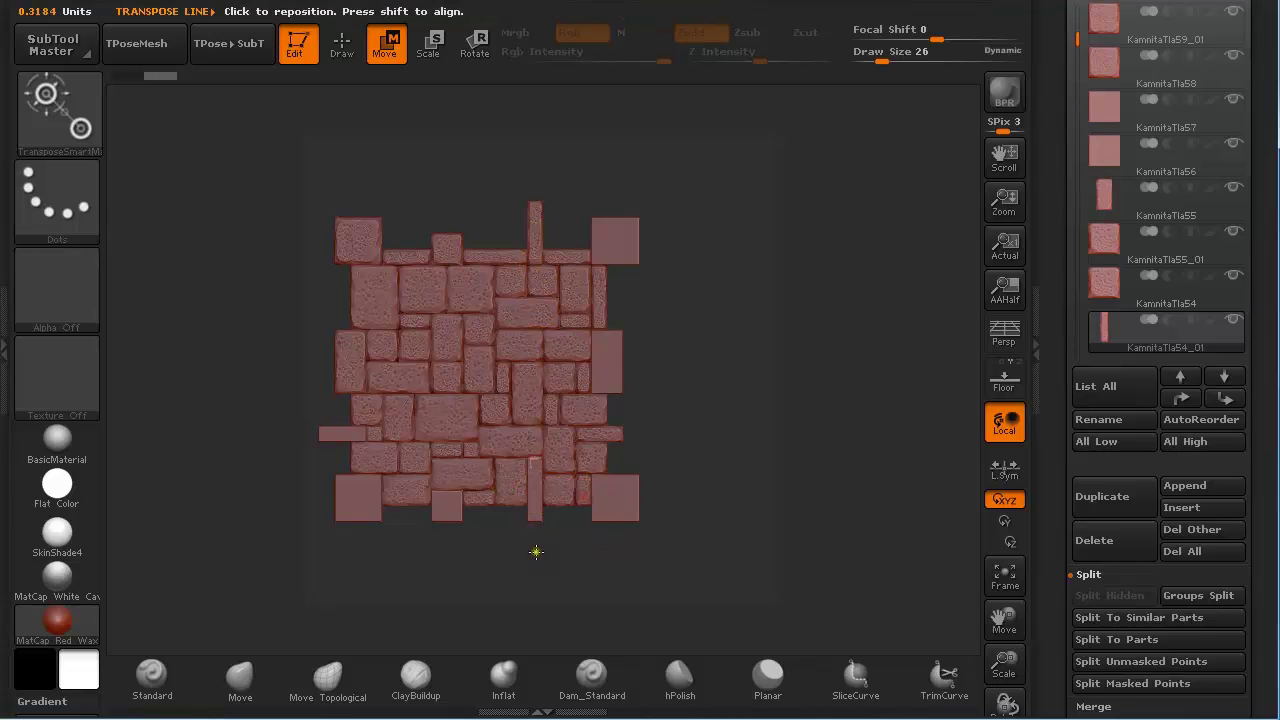
left_click_drag(578, 589, 670, 688)
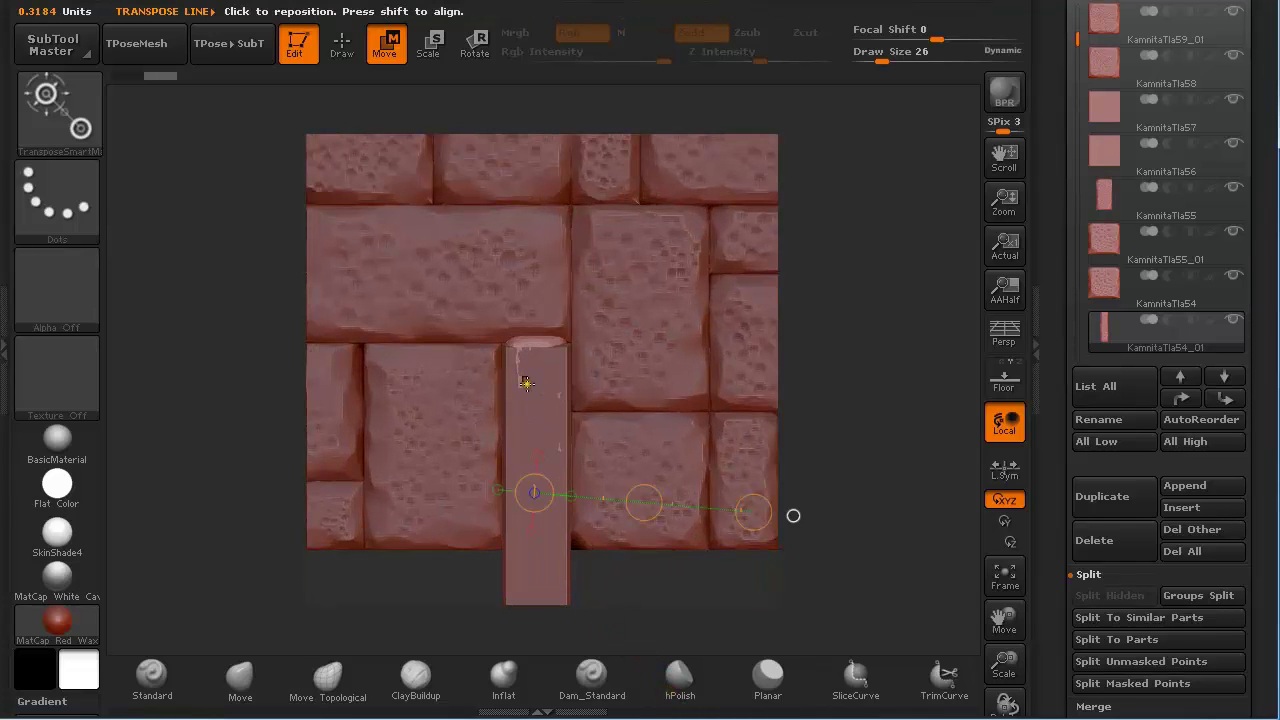
left_click_drag(531, 371, 532, 506)
left_click_drag(614, 583, 607, 487, "alt")
left_click_drag(522, 346, 522, 352)
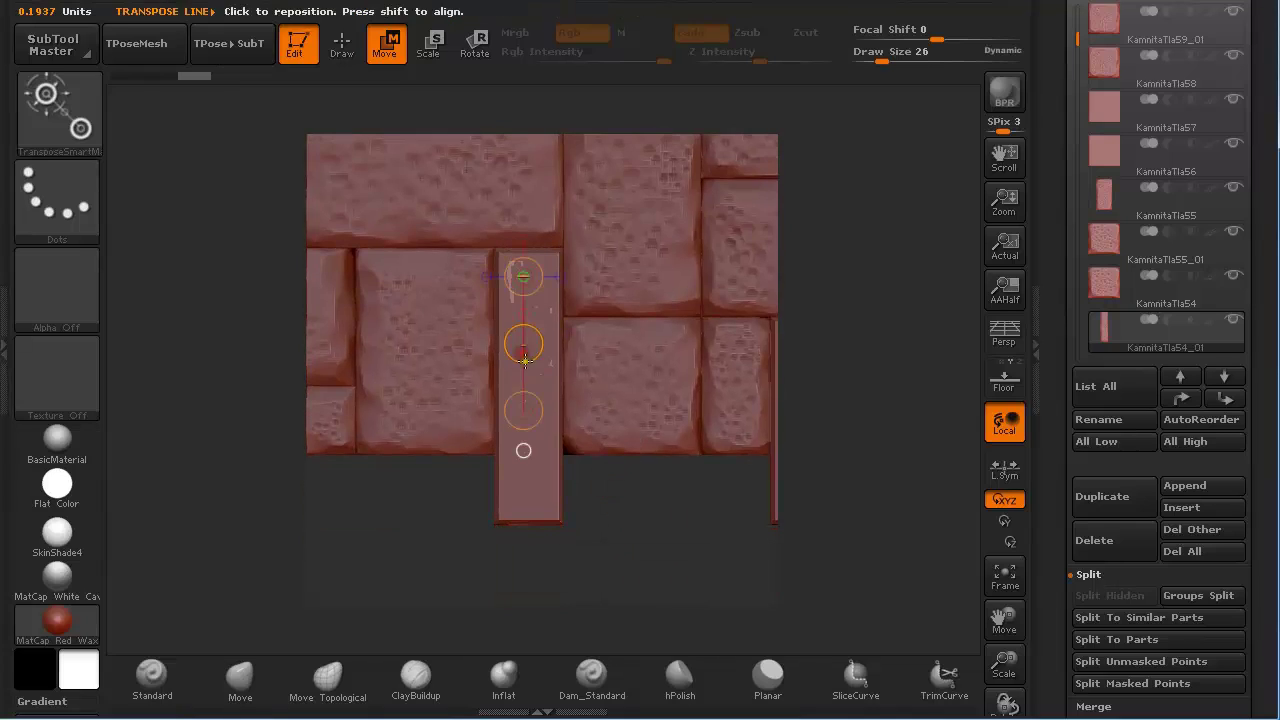
left_click_drag(614, 526, 566, 402, "alt")
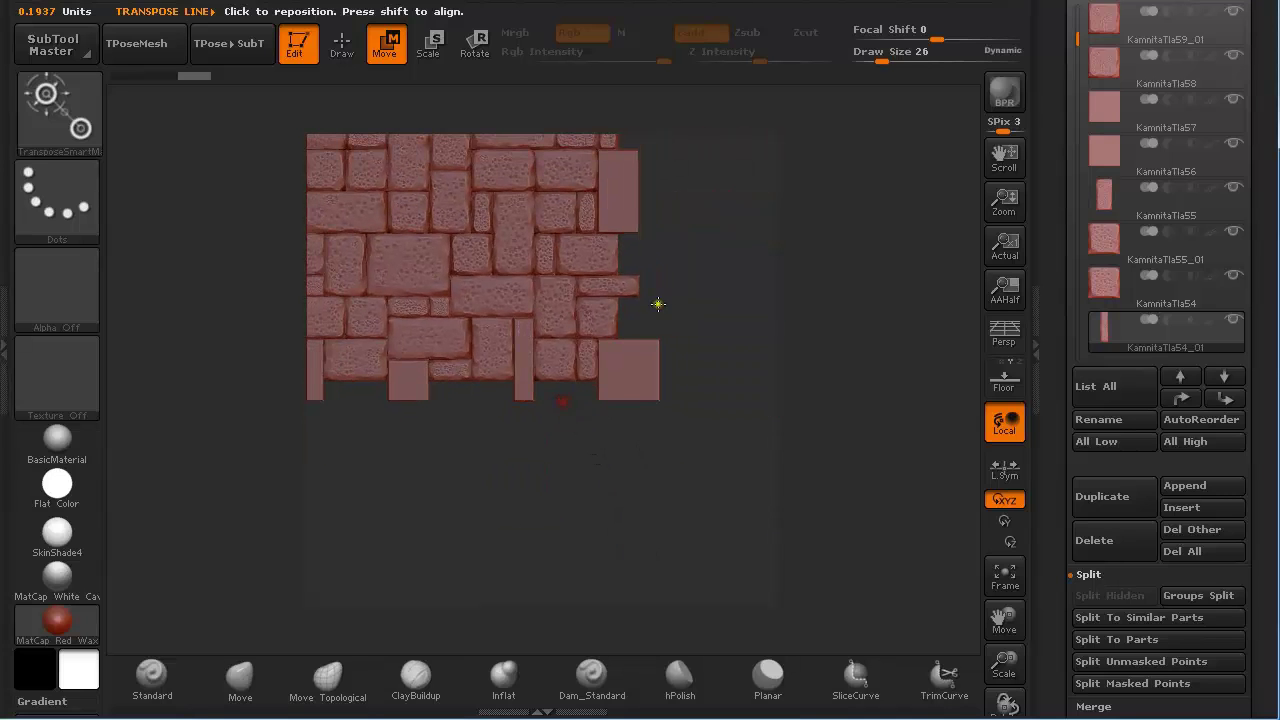
left_click_drag(734, 322, 761, 392, "alt")
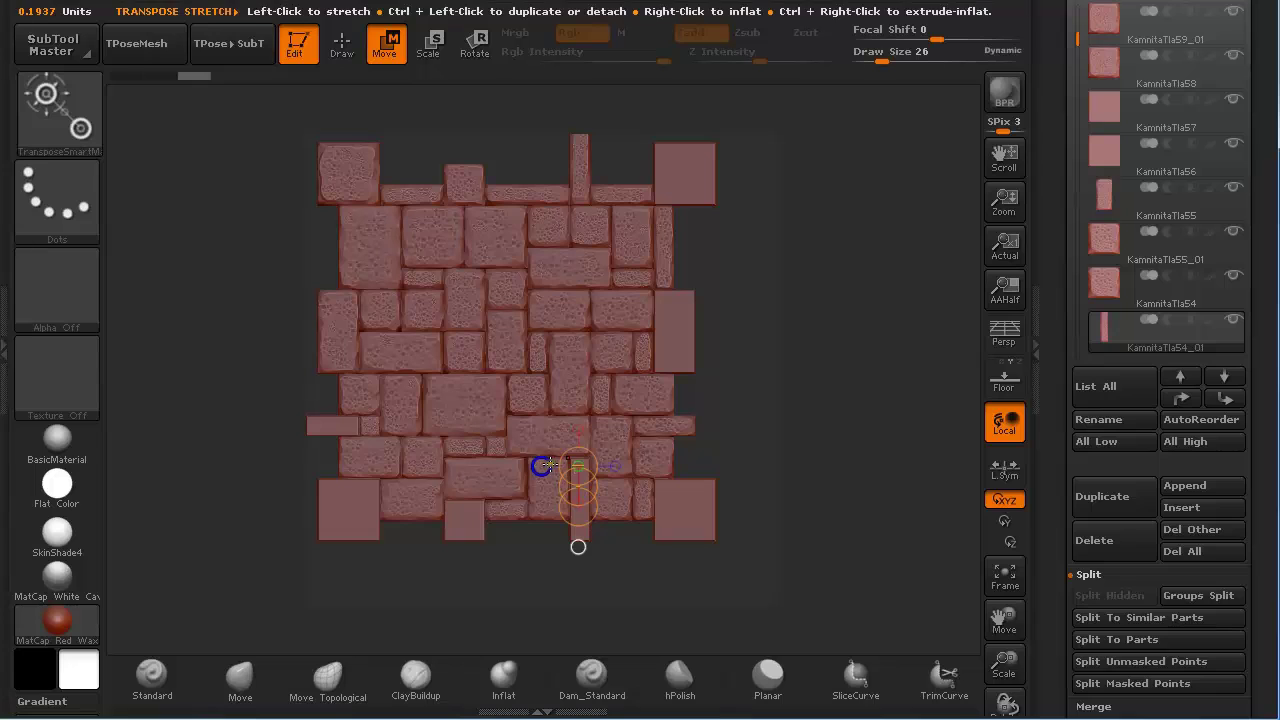
Duplicate the thin horizontal sculpted block on the layout's right edge and move the copy onto the thin plain block on the left edge
key("q")
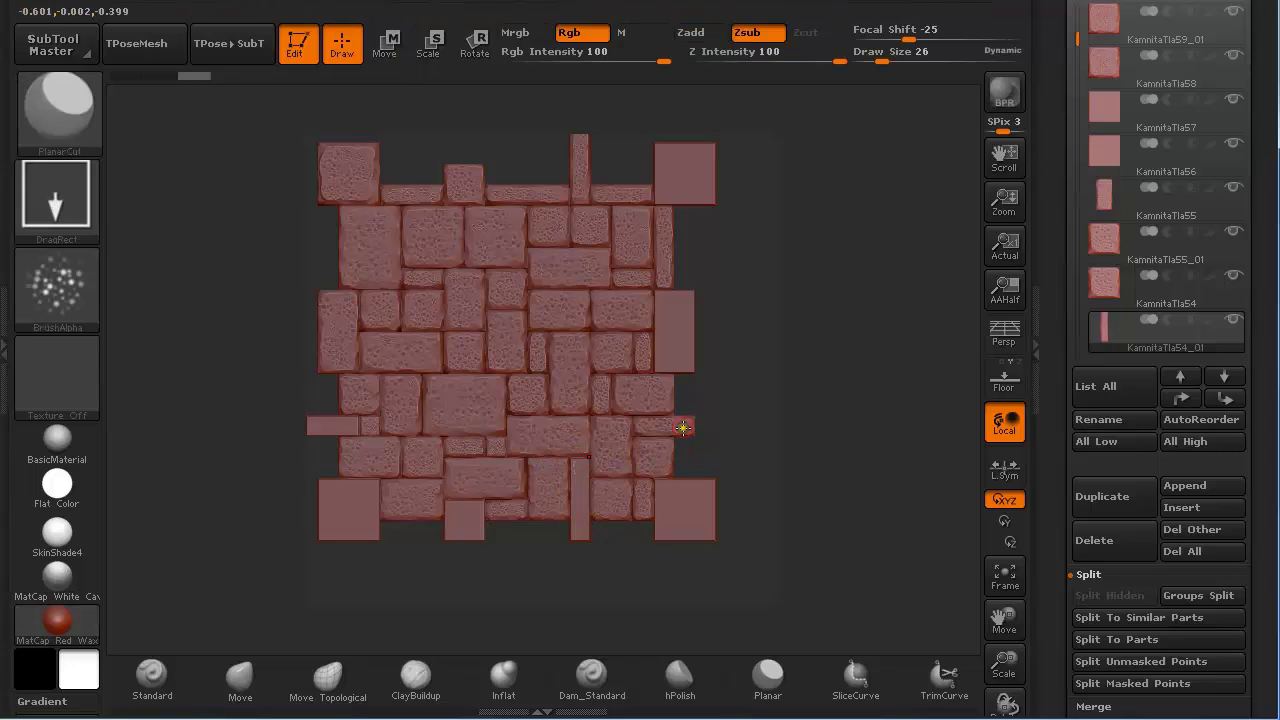
left_click(680, 426, "alt")
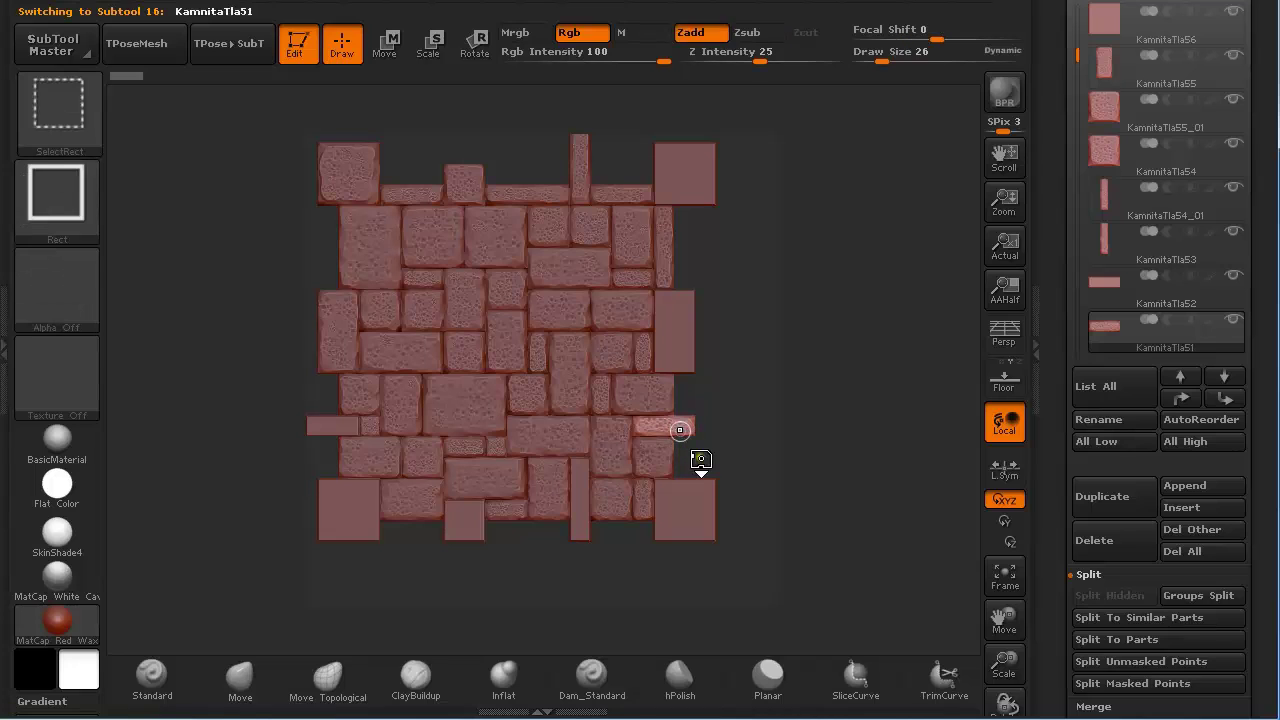
key("w")
left_click_drag(675, 427, 493, 428)
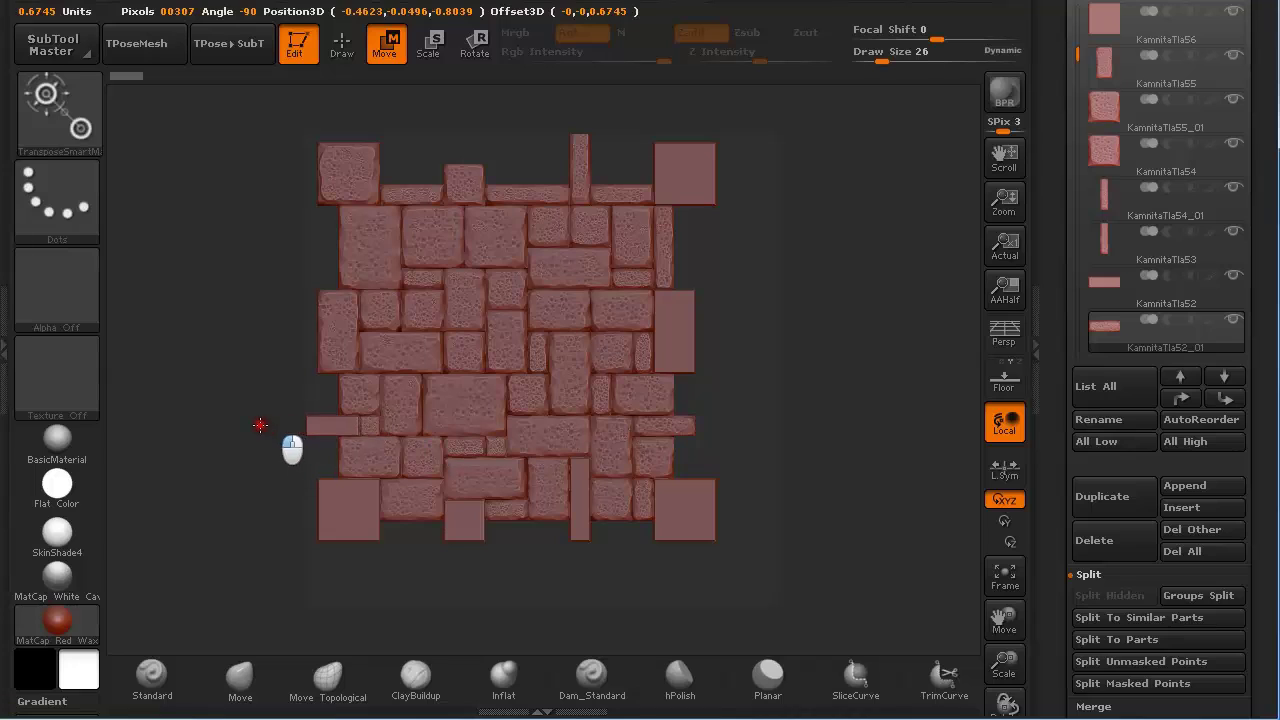
left_click_drag(331, 425, 331, 376)
left_click_drag(318, 472, 442, 493, "alt")
left_click_drag(380, 449, 468, 539, "alt")
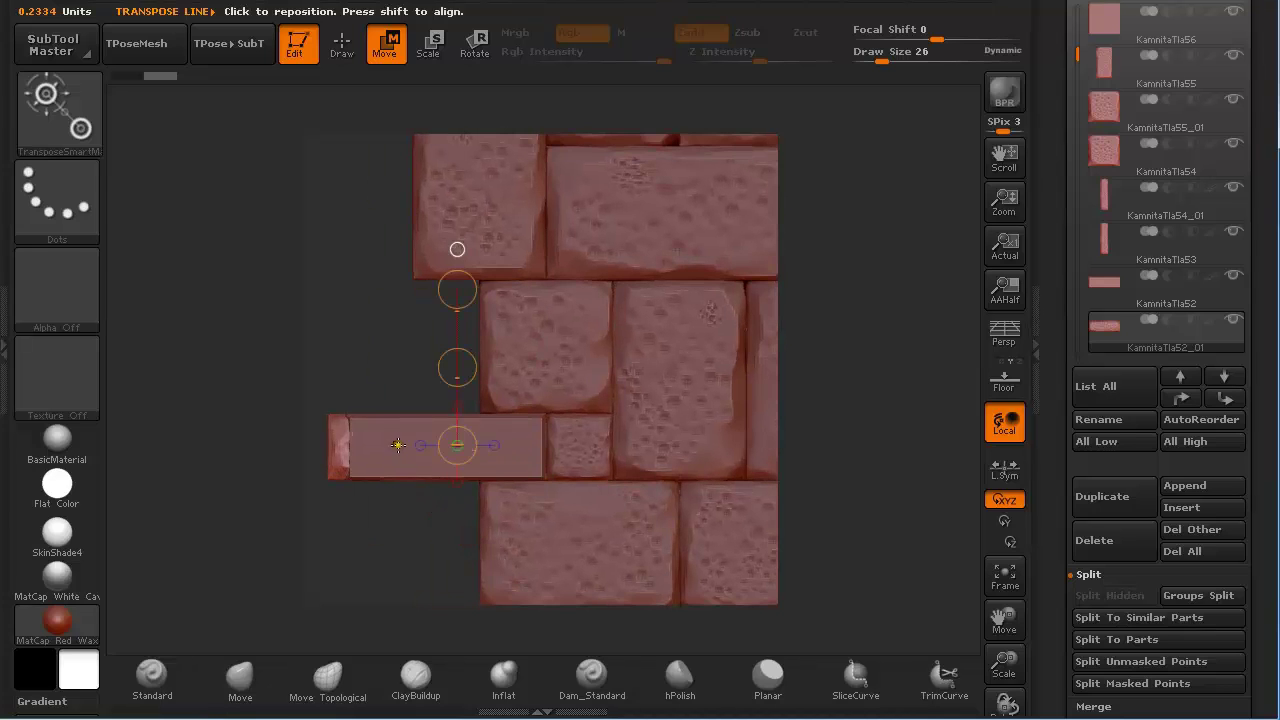
mouse_move(398, 445)
left_mouse_down()
mouse_move(506, 446)
mouse_move(468, 450)
left_mouse_up()
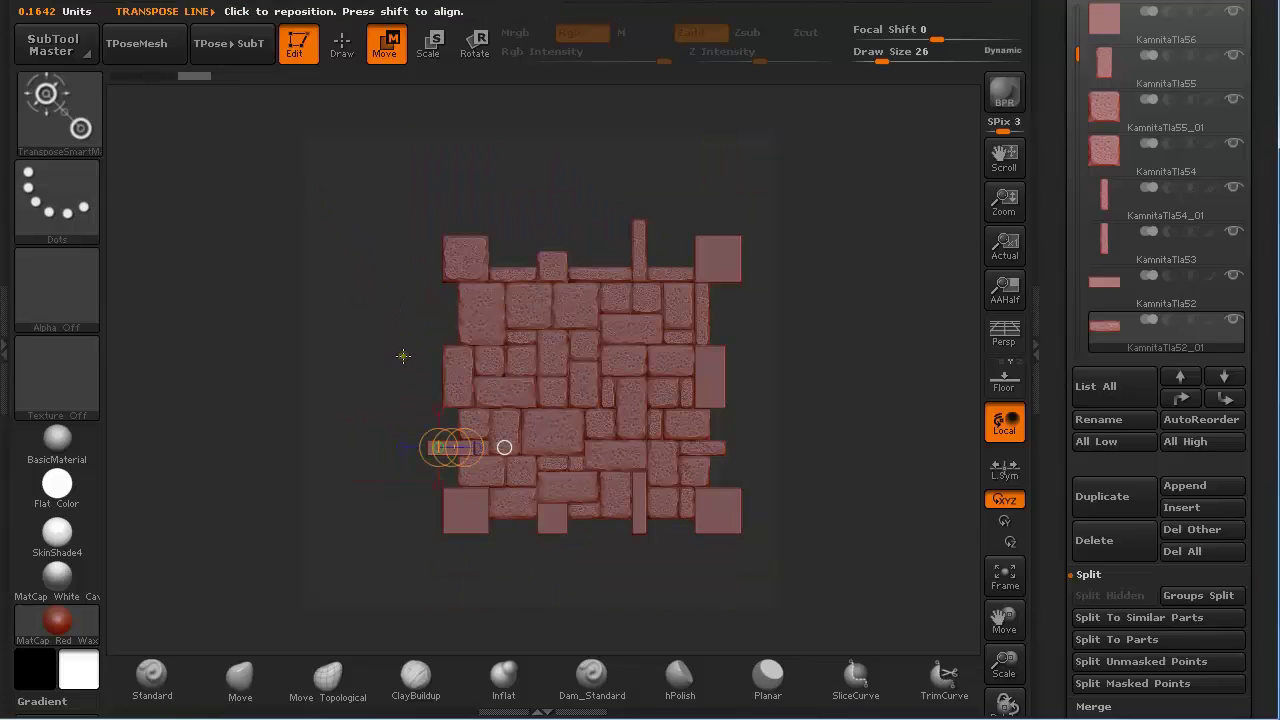
Duplicate the tall sculpted block on the layout's left edge and move the copy onto the tall plain block on the right edge
key("q")
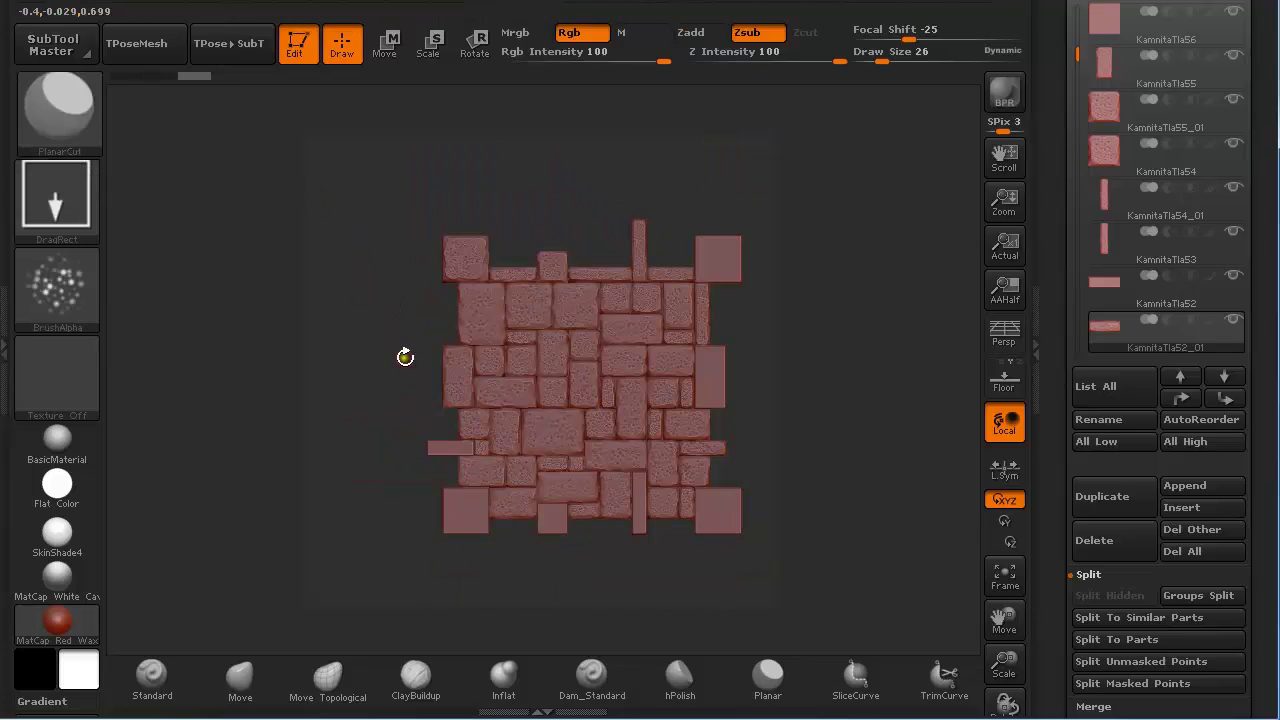
left_click(458, 380, "alt")
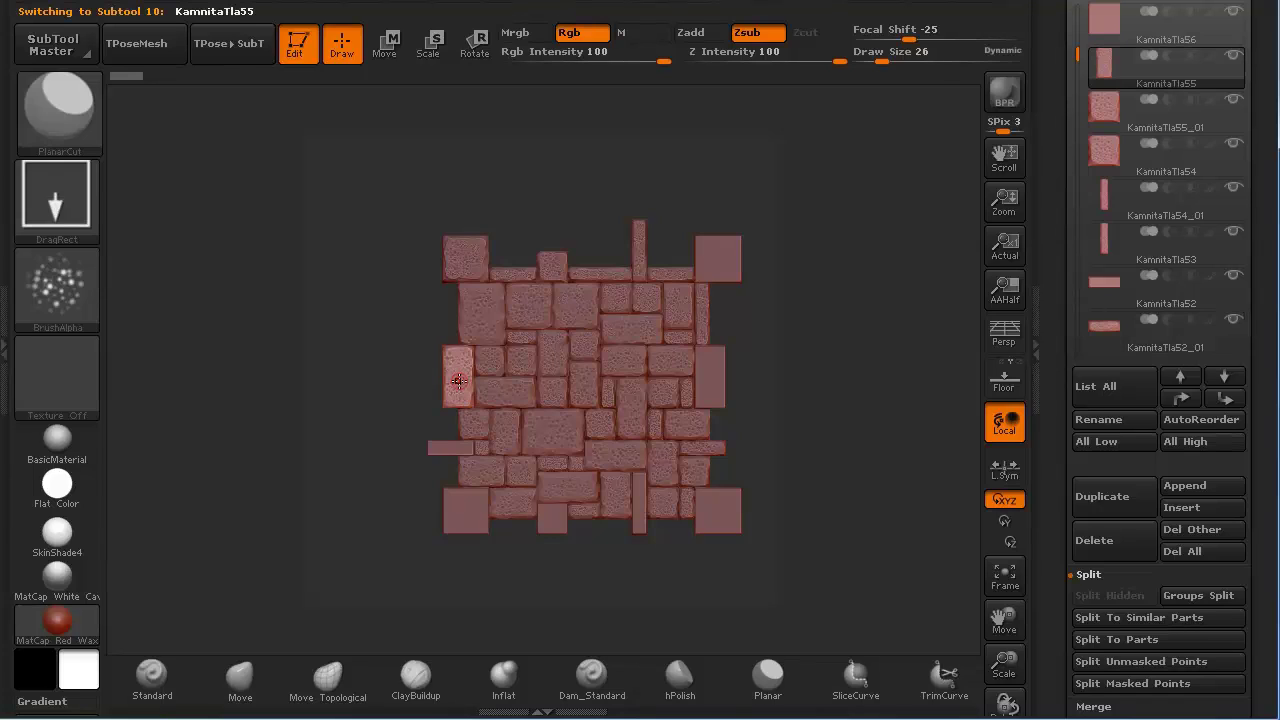
key("ctrl+shift")
key("ctrl+shift+d")
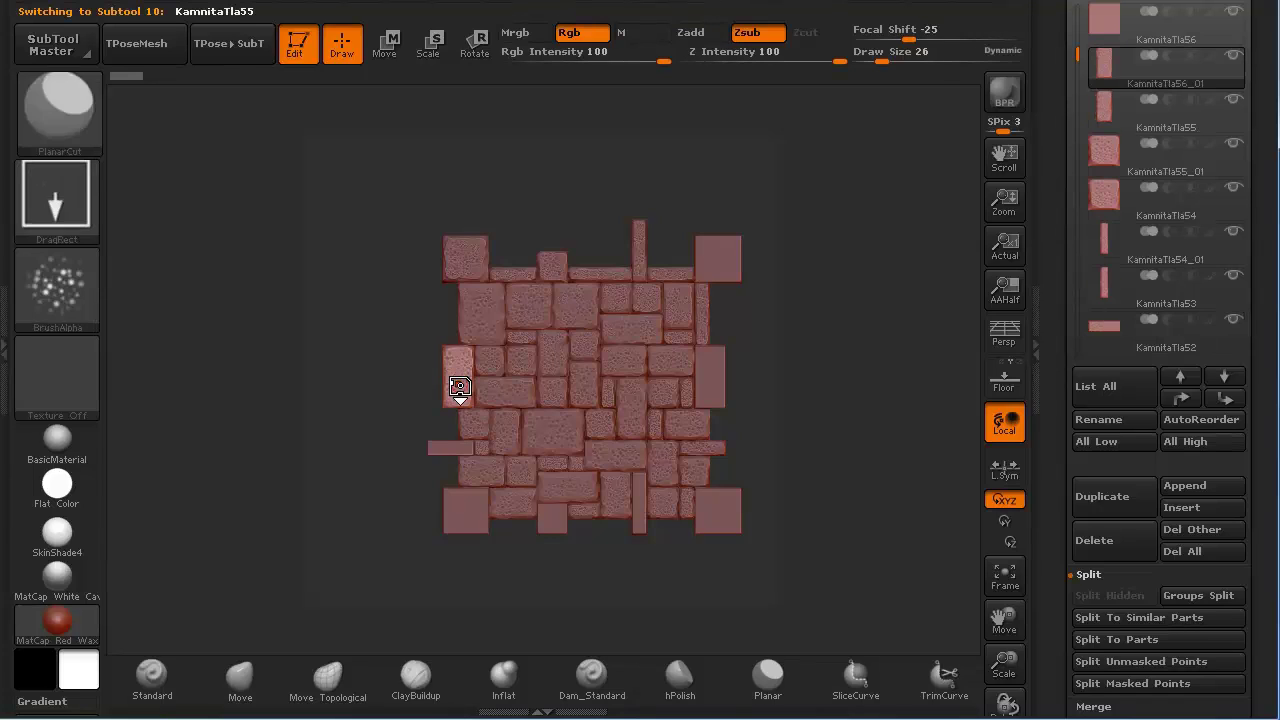
key("w")
left_click_drag(462, 369, 520, 393)
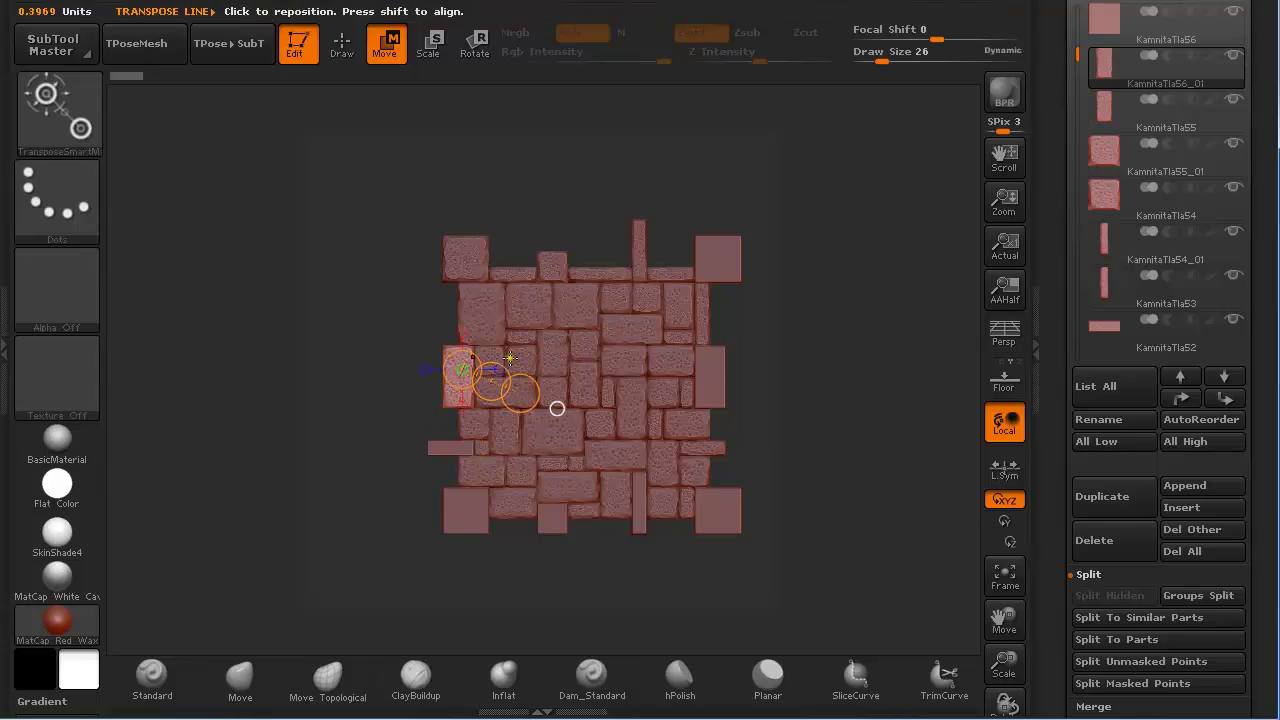
mouse_move(448, 352)
left_mouse_down("shift")
mouse_move(745, 353)
mouse_move(751, 368)
left_mouse_up("shift")
left_click_drag(800, 526, 847, 619, "alt")
left_click_drag(646, 422, 714, 423)
left_click_drag(766, 511, 691, 355, "alt")
Delete the plain block subtools in the layout's upper-right corner and on its right edge, keeping the sculpted copies
key("q")
left_click(708, 280, "alt")
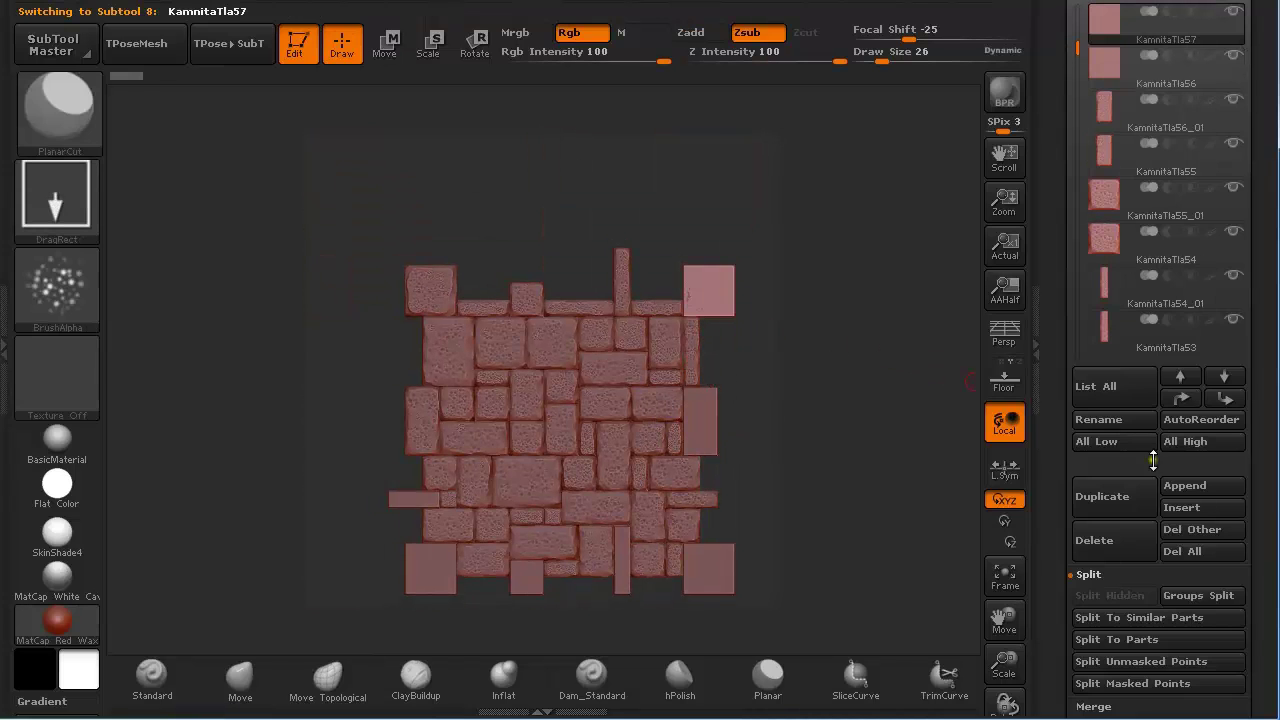
left_click(1127, 535)
left_click(895, 571)
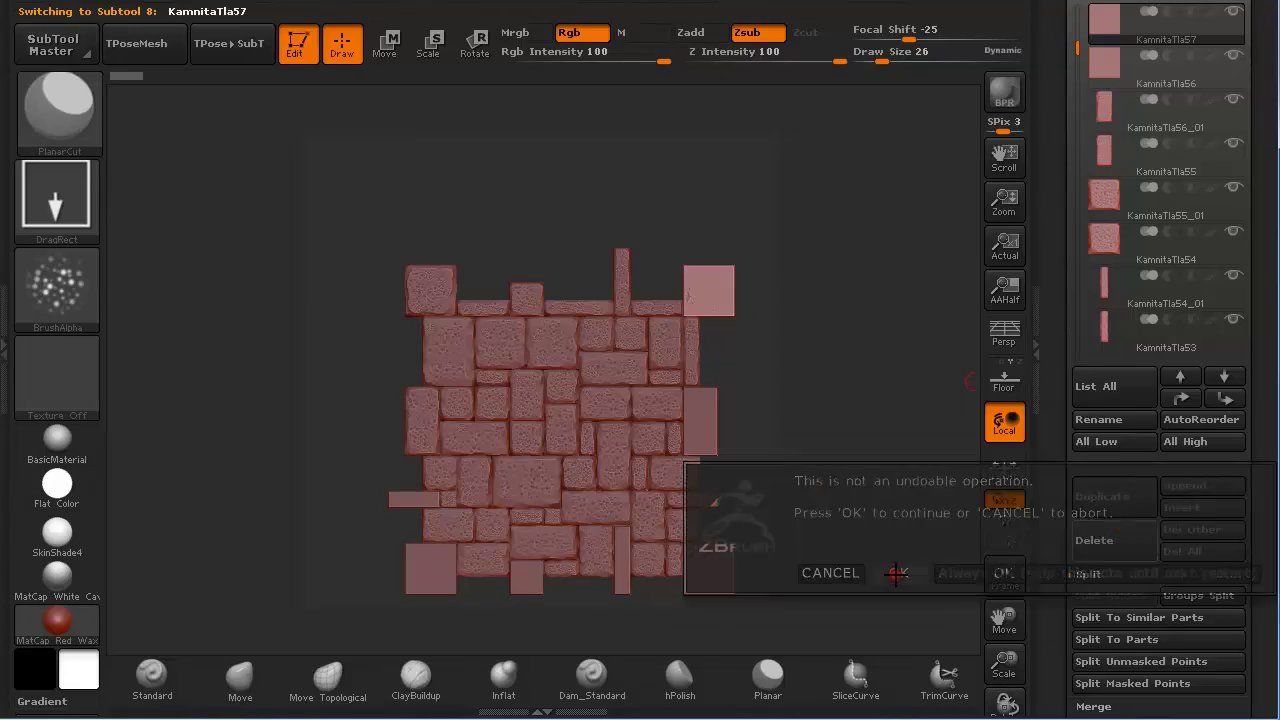
left_click(709, 440, "alt")
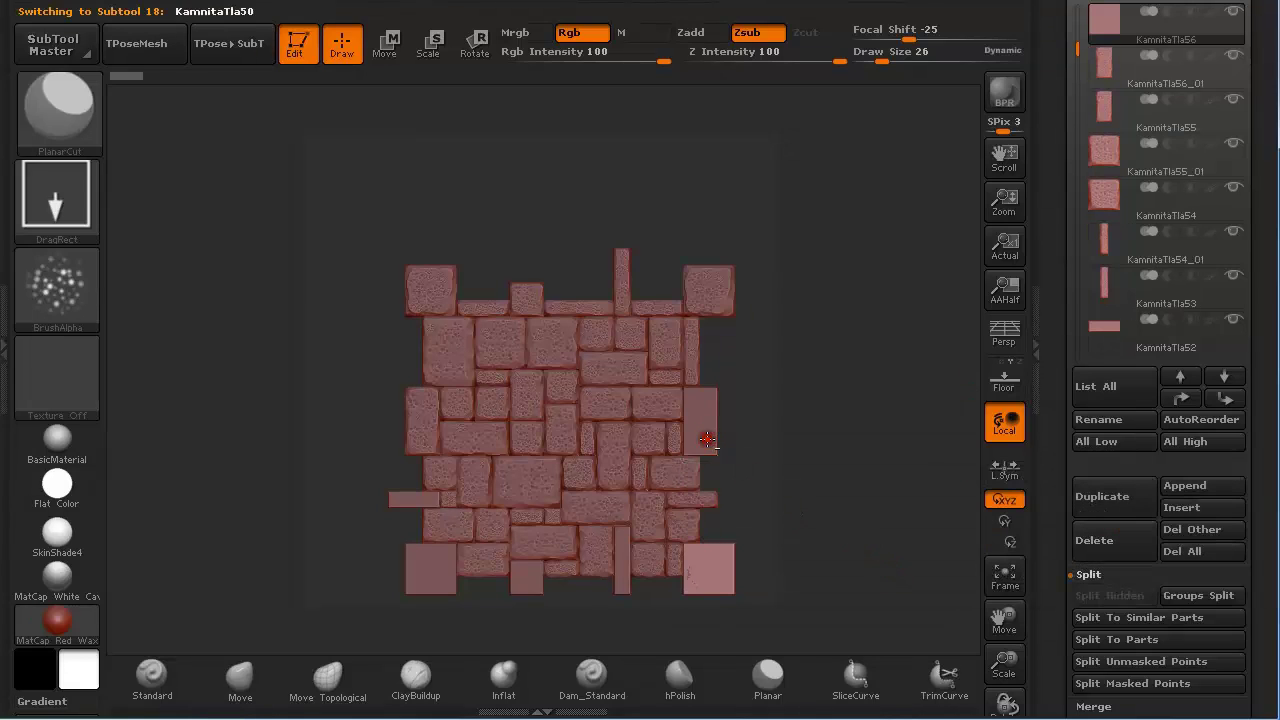
left_click(1092, 539)
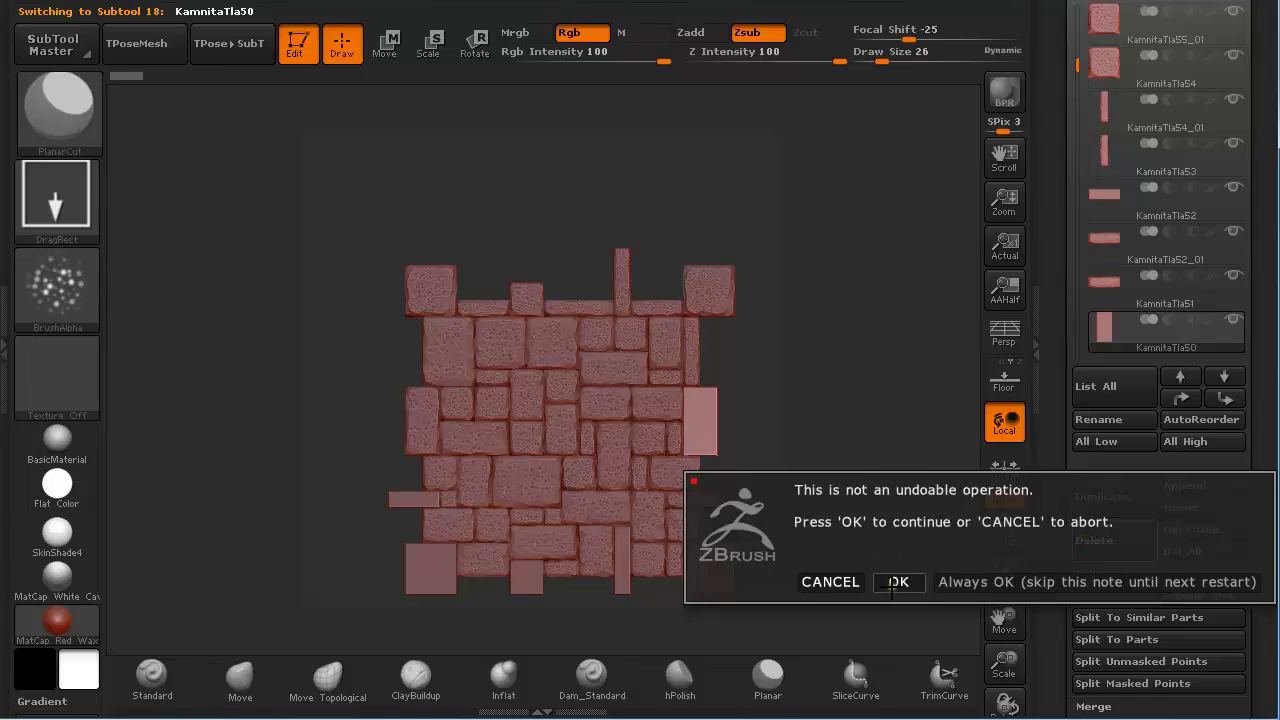
left_click(895, 582)
Delete the plain block subtools in the layout's lower-right corner and under the narrow vertical sculpted copy on the lower edge
left_click(719, 571, "alt")
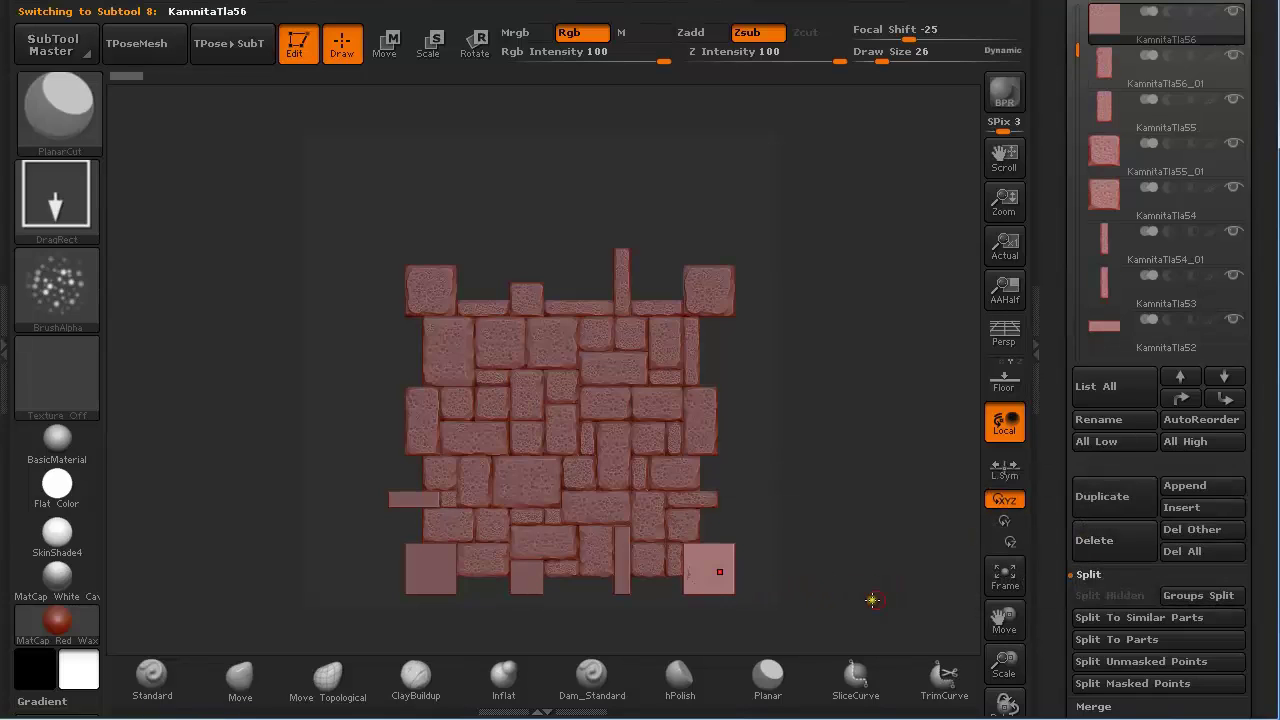
left_click(1082, 541)
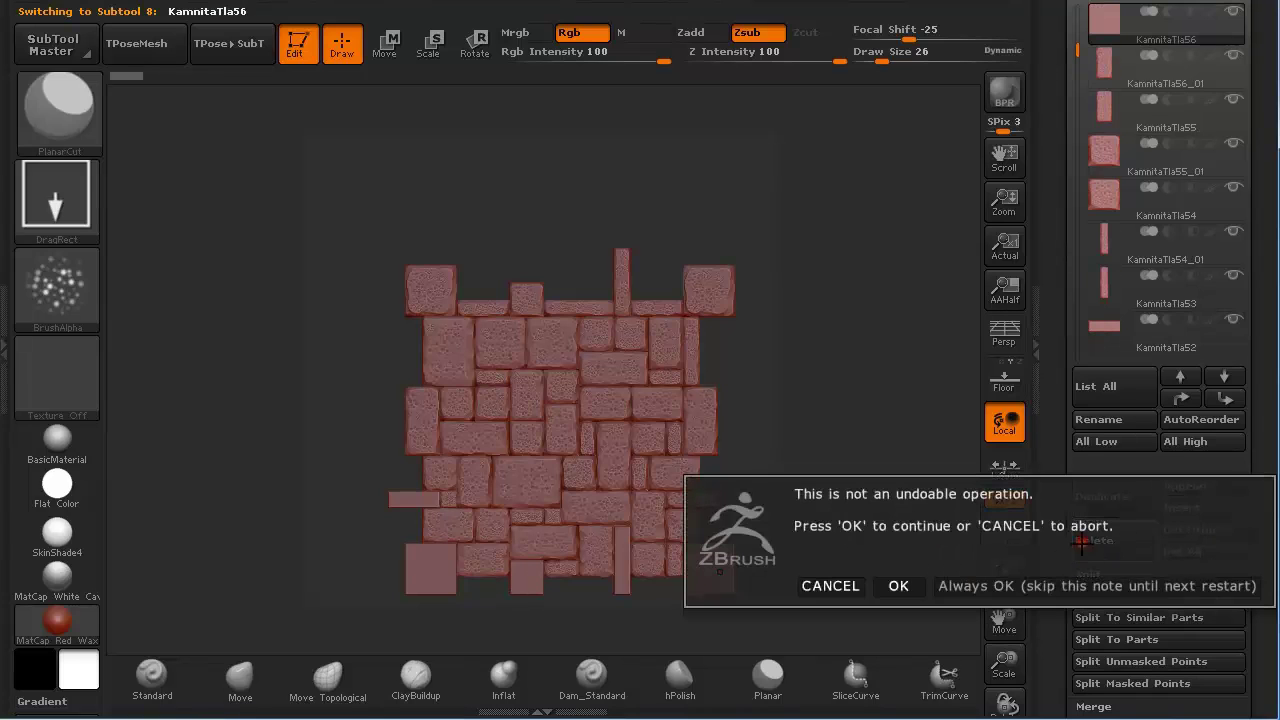
left_click(898, 586)
left_click(620, 581, "alt")
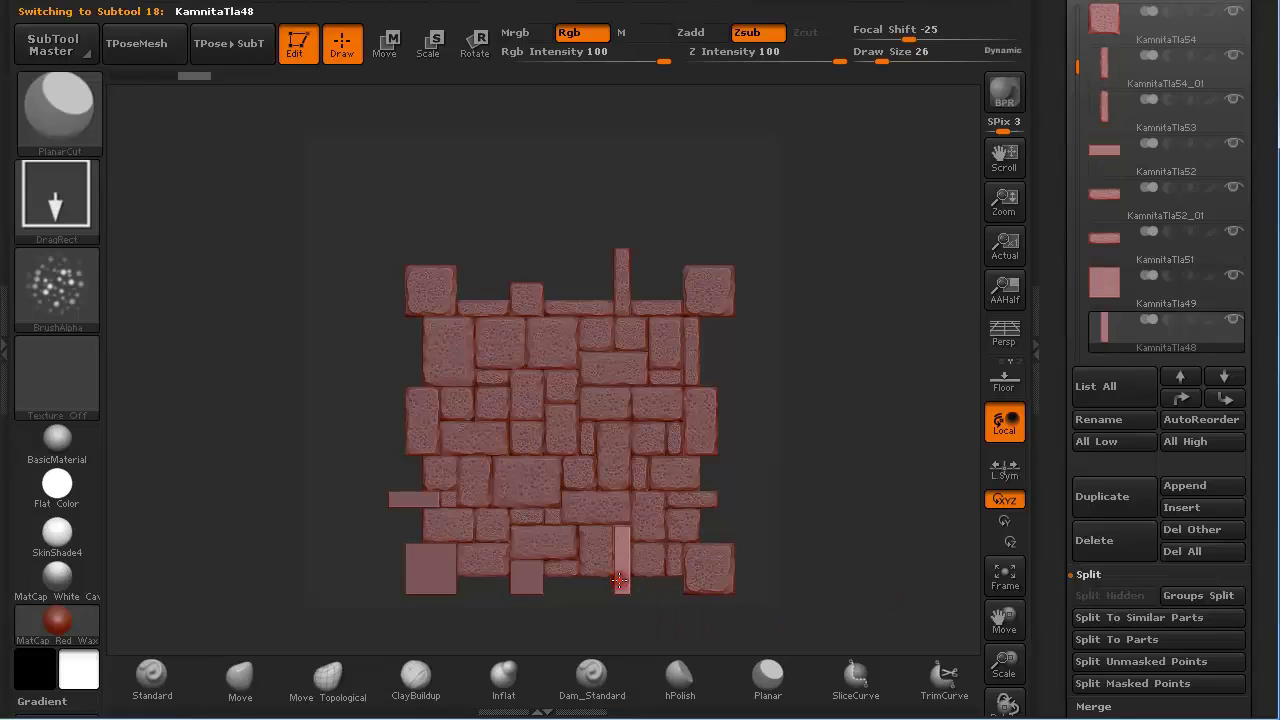
left_click(1098, 540)
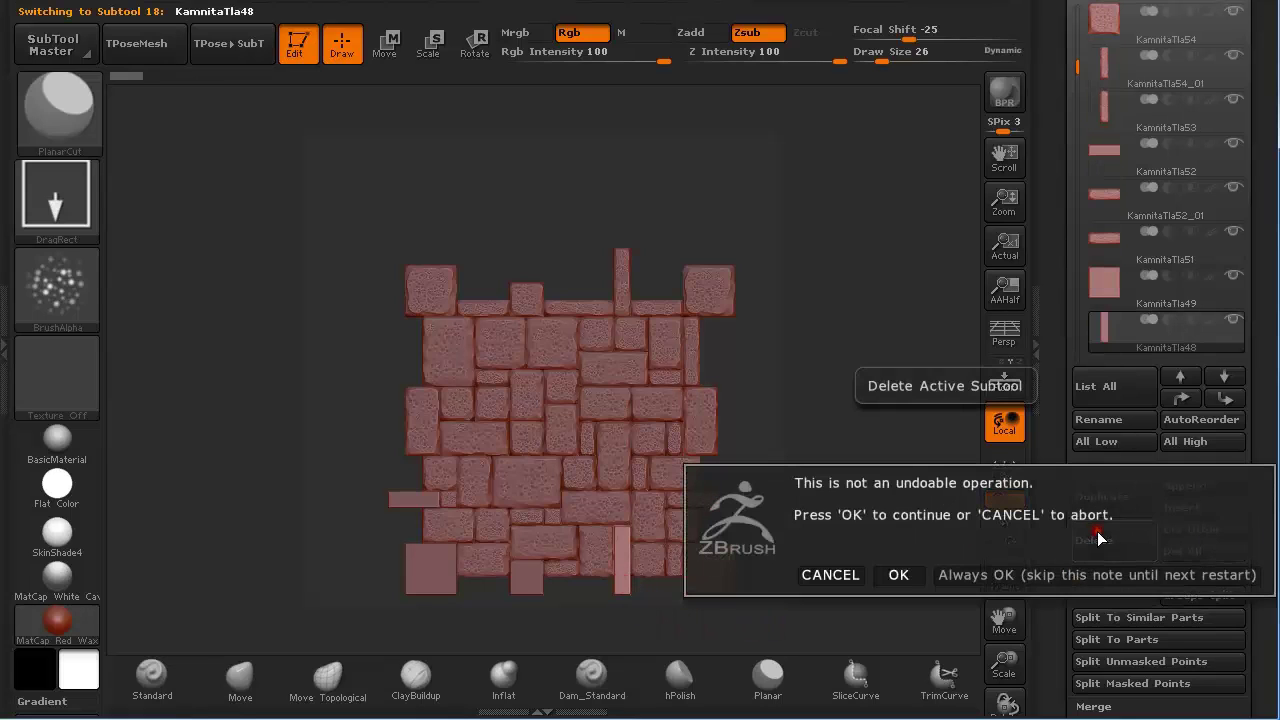
left_click(896, 578)
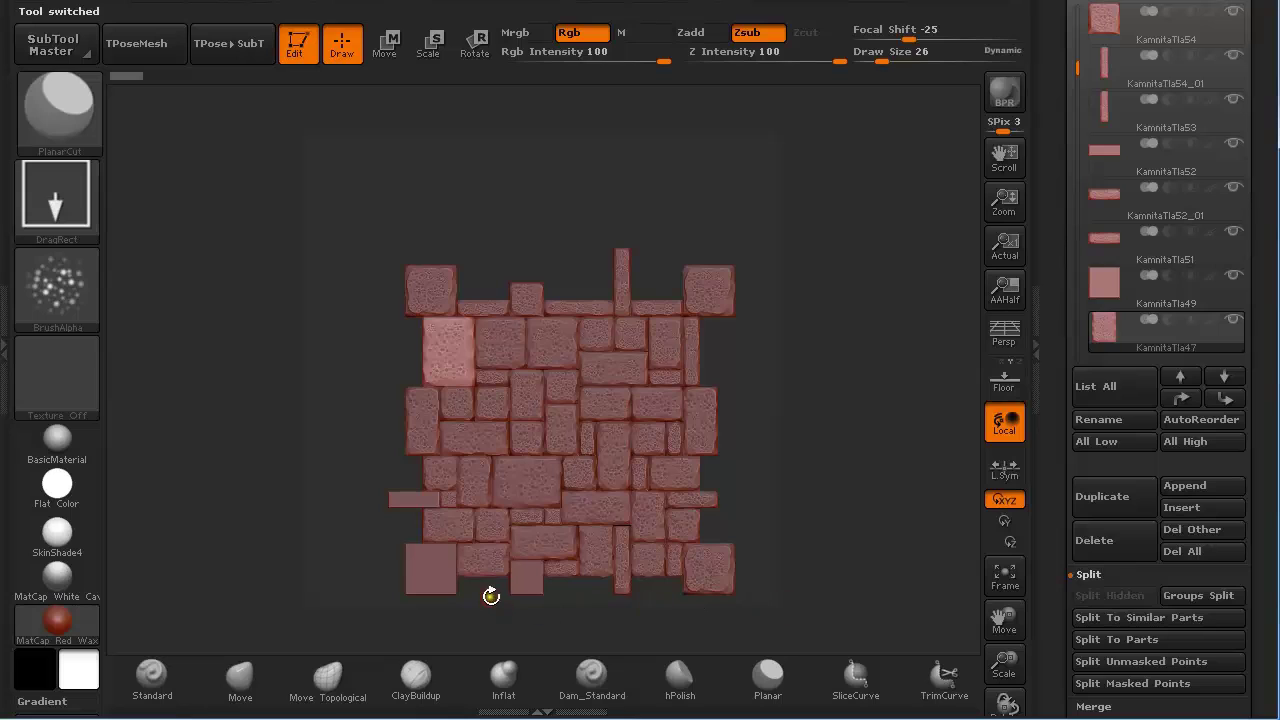
Delete the small plain block subtool on the layout's lower edge and the plain one in the lower-left corner
left_click(526, 585, "alt")
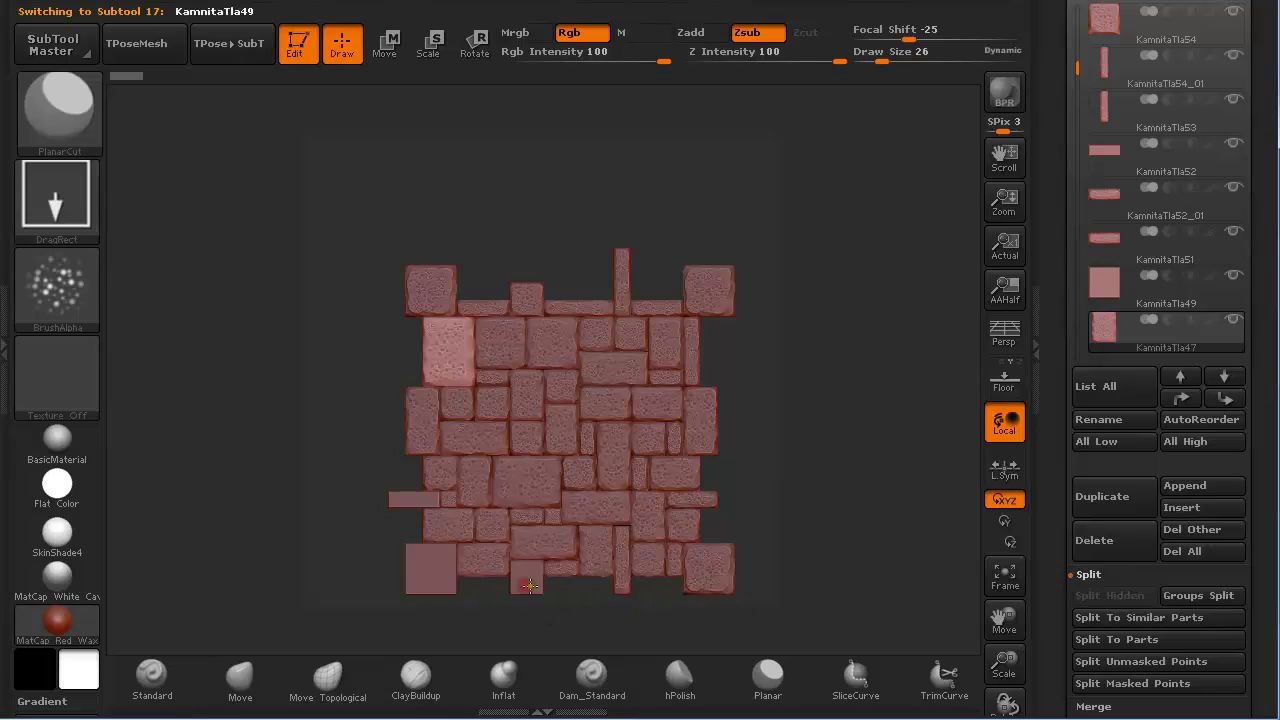
left_click(1121, 541)
left_click(890, 581)
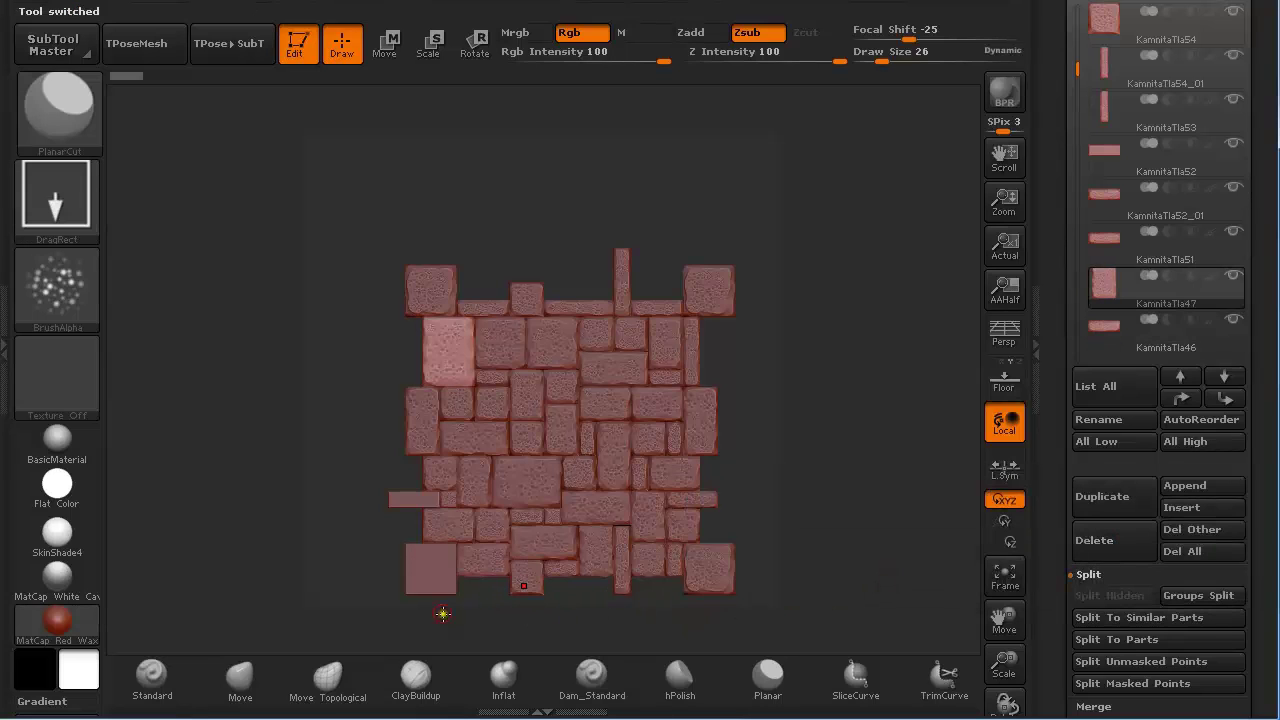
left_click(1094, 540)
left_click(899, 582)
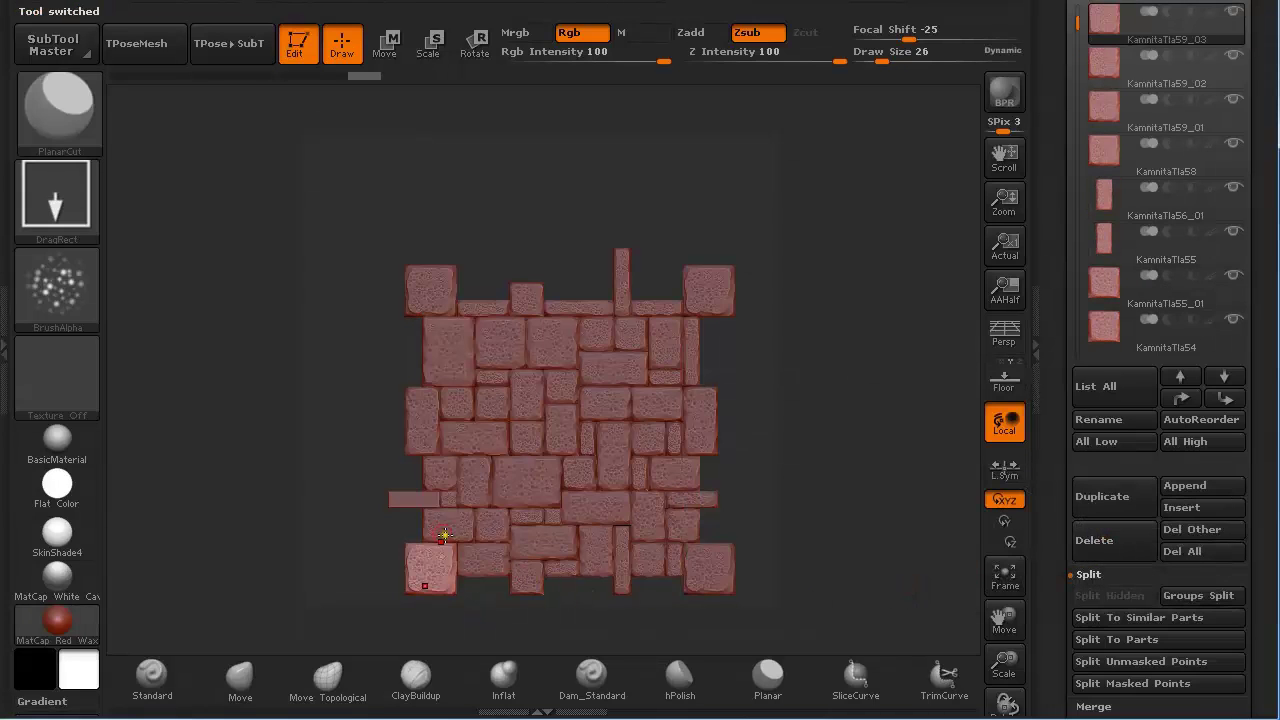
Delete the thin horizontal plain block subtool on the layout's left edge, keeping its sculpted copy
left_click(413, 500, "alt")
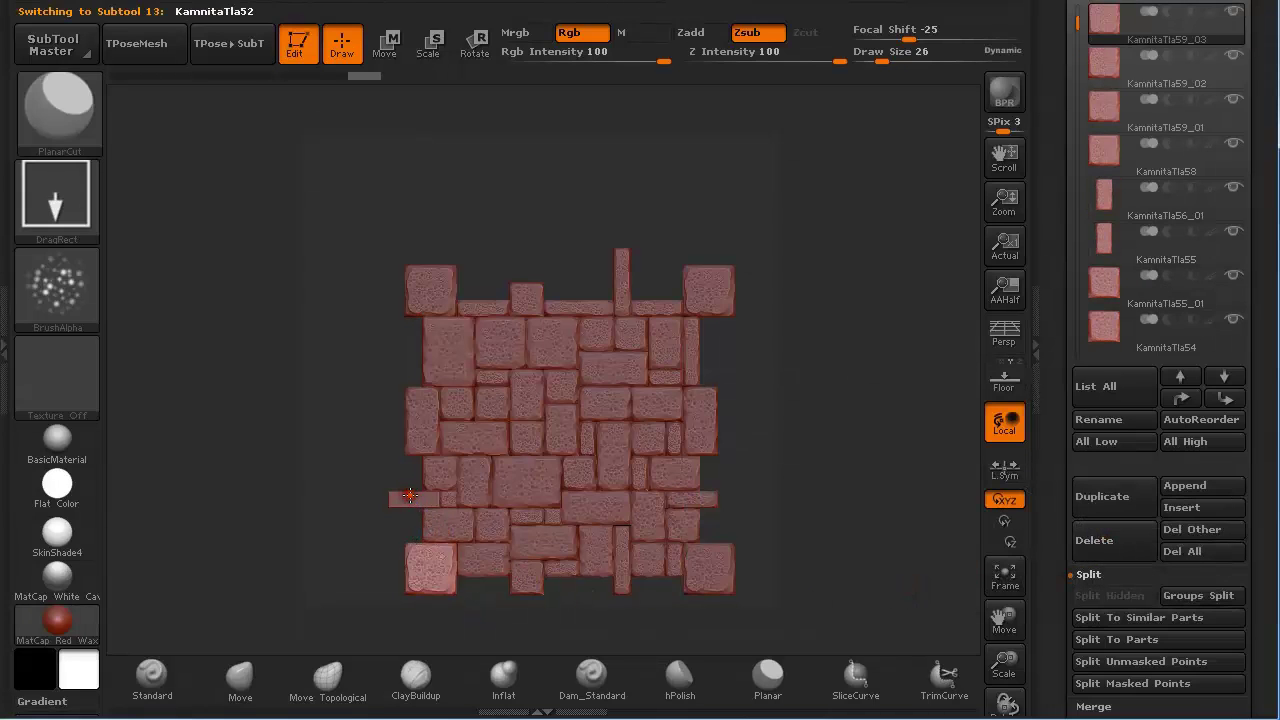
left_click(1145, 535)
left_click(912, 583)
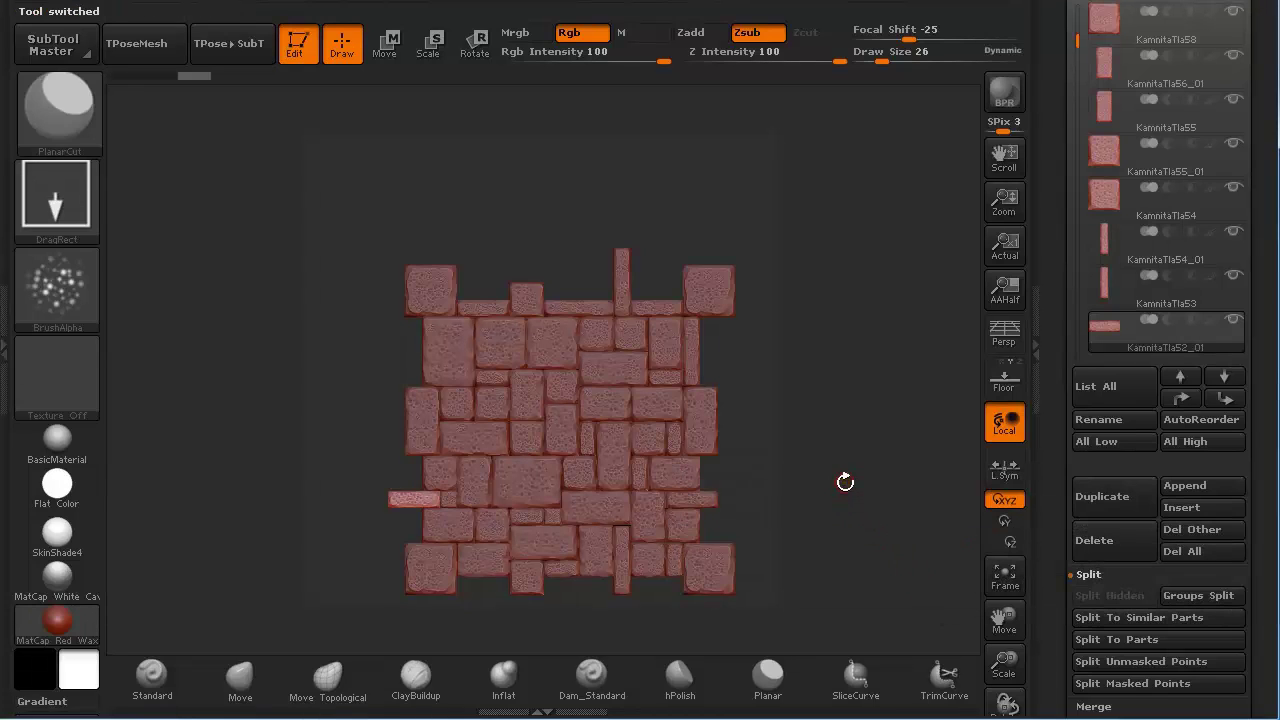
left_click_drag(845, 482, 828, 431, "alt")
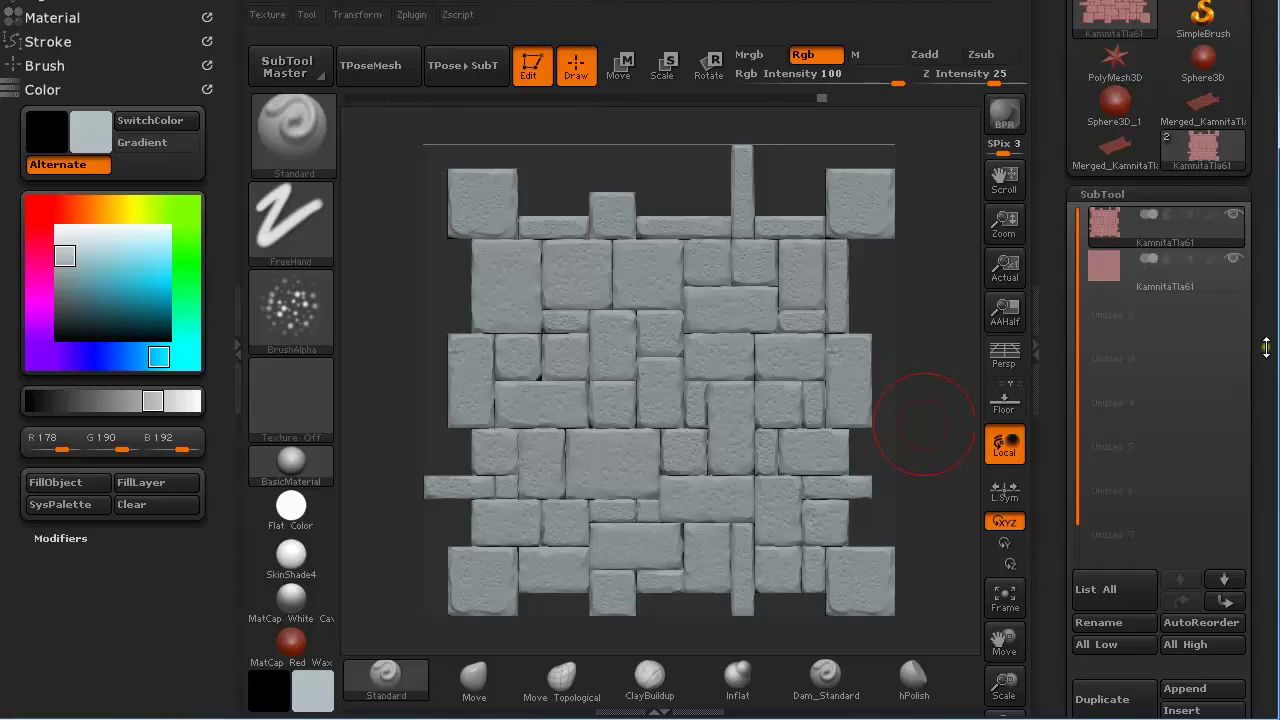
Show the merge options for the subtools and return to the list holding the combined tile mesh
left_click_drag(1266, 346, 1246, 204)
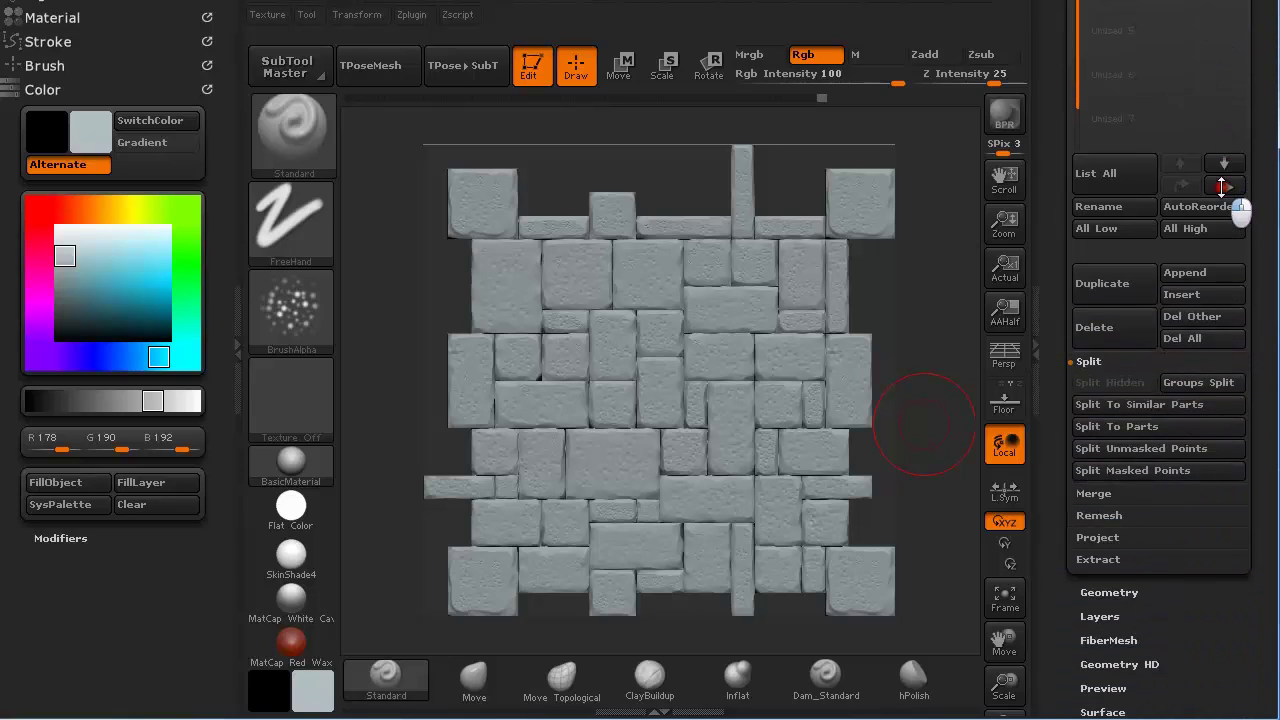
left_click(1100, 494)
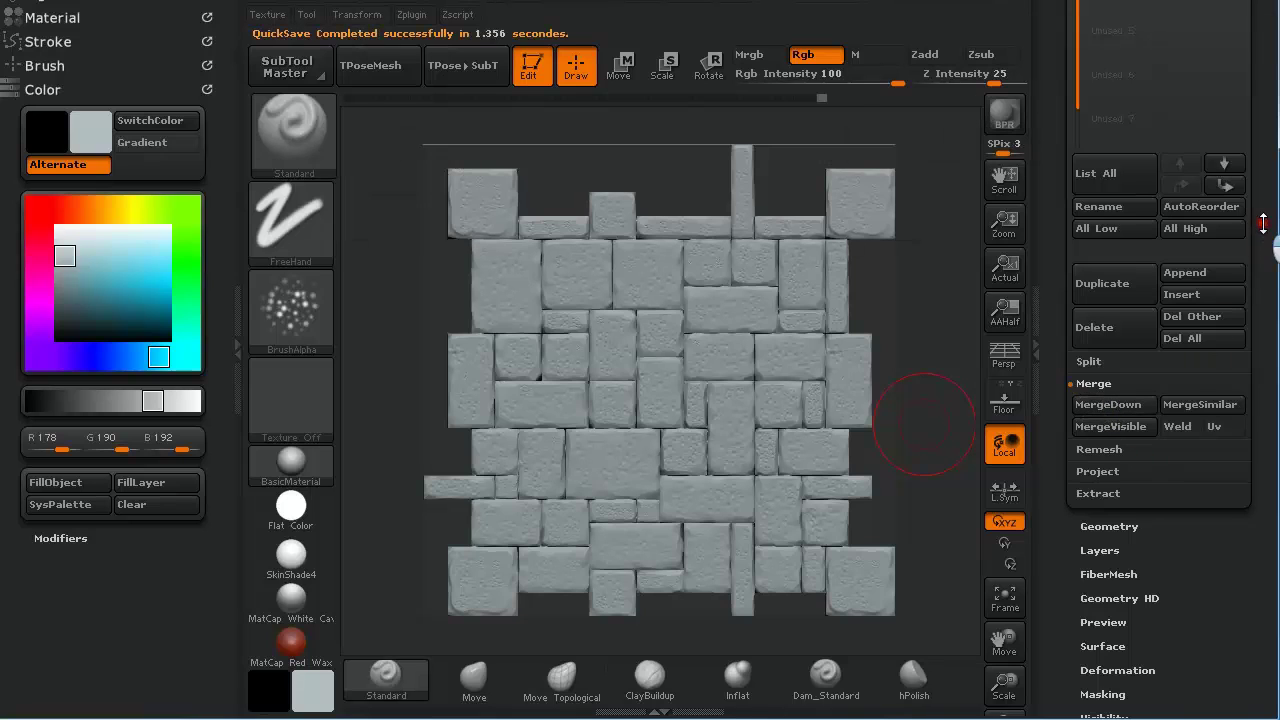
left_click_drag(1263, 223, 1267, 393)
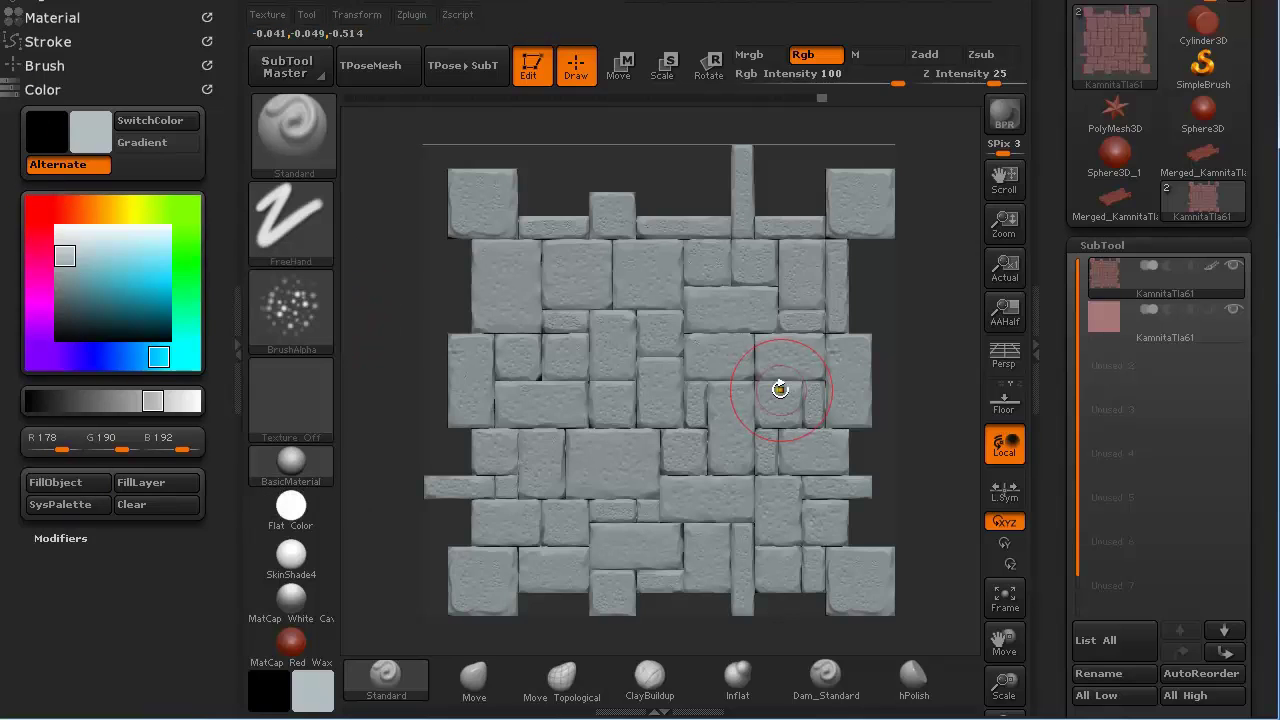
mouse_move(1215, 277)
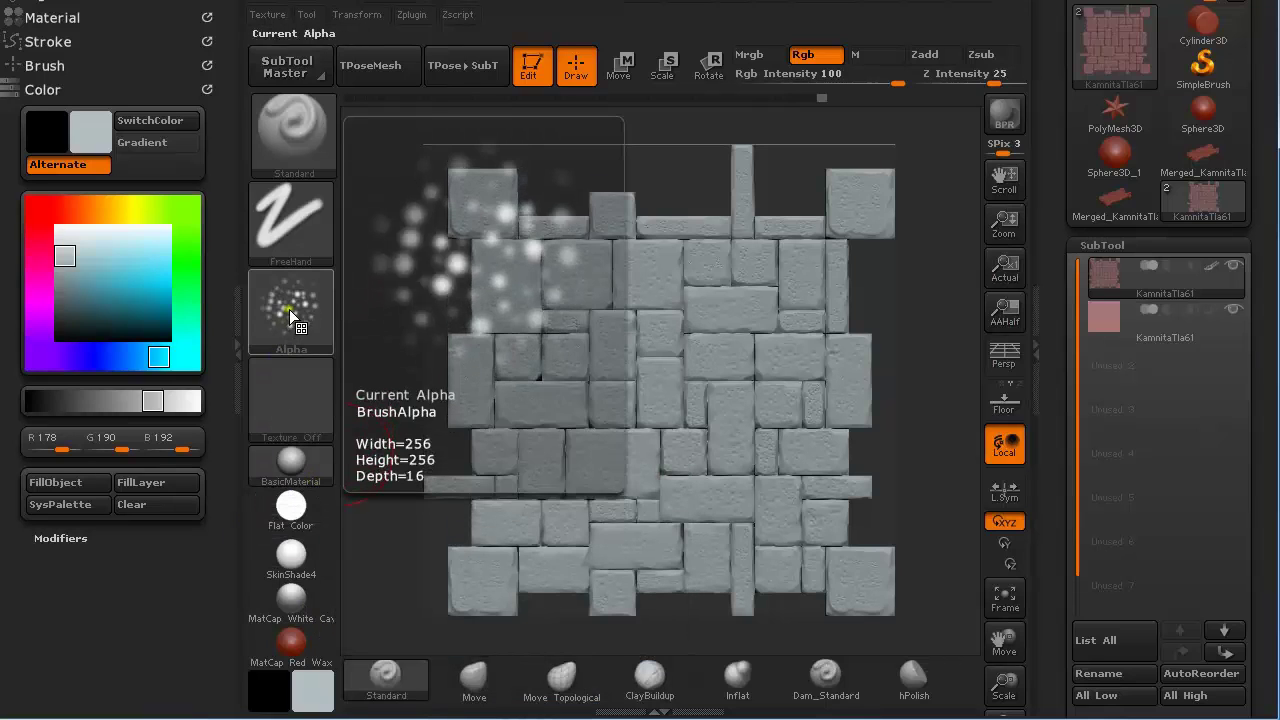
Set the paint colour to R 170, G 184, B 187 and try it on the tile's lower-left blocks
mouse_move(484, 574)
left_mouse_down()
mouse_move(758, 508)
mouse_move(826, 569)
mouse_move(769, 534)
mouse_move(526, 509)
mouse_move(597, 417)
left_mouse_up()
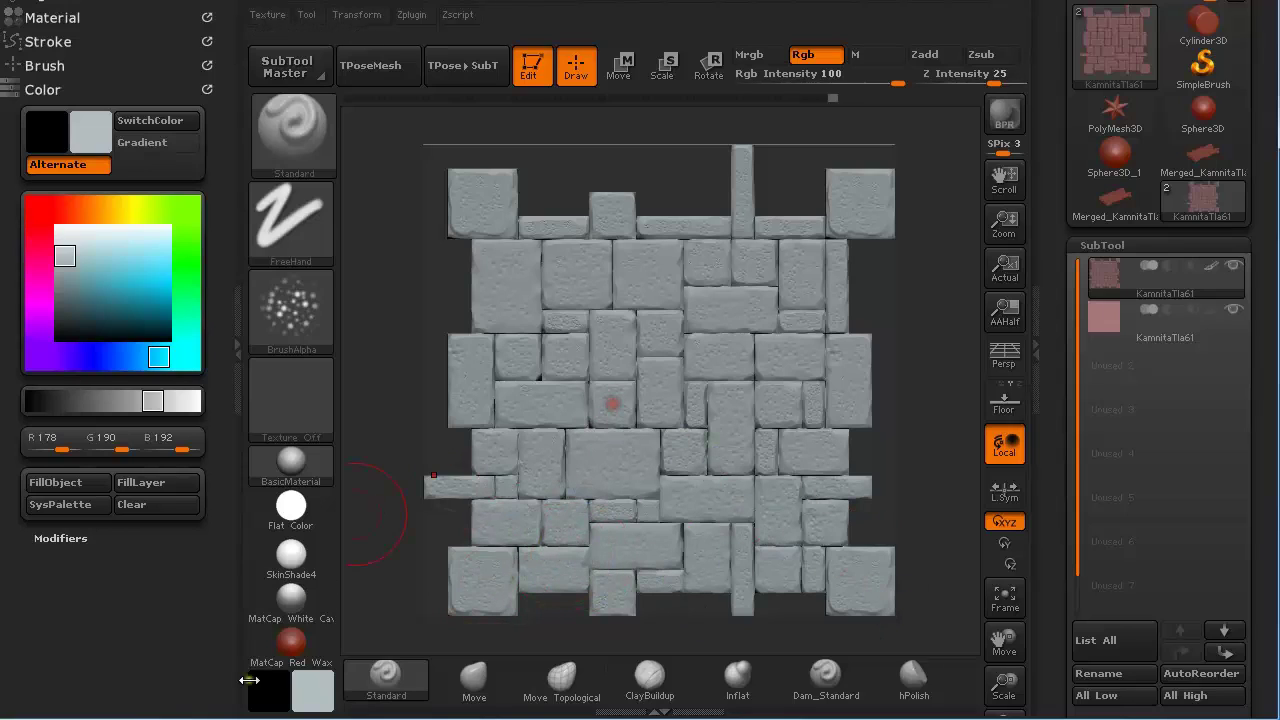
left_click(67, 259)
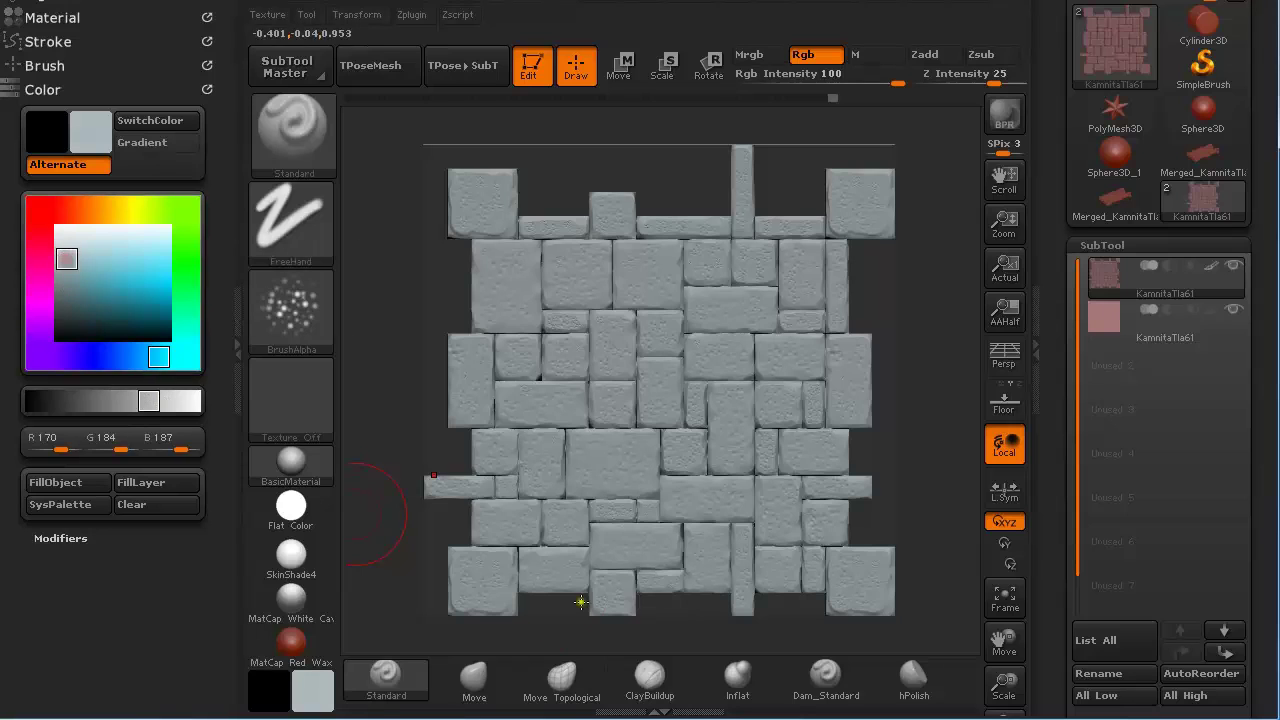
mouse_move(469, 564)
left_mouse_down()
mouse_move(497, 585)
mouse_move(726, 532)
mouse_move(841, 537)
mouse_move(574, 437)
left_mouse_up()
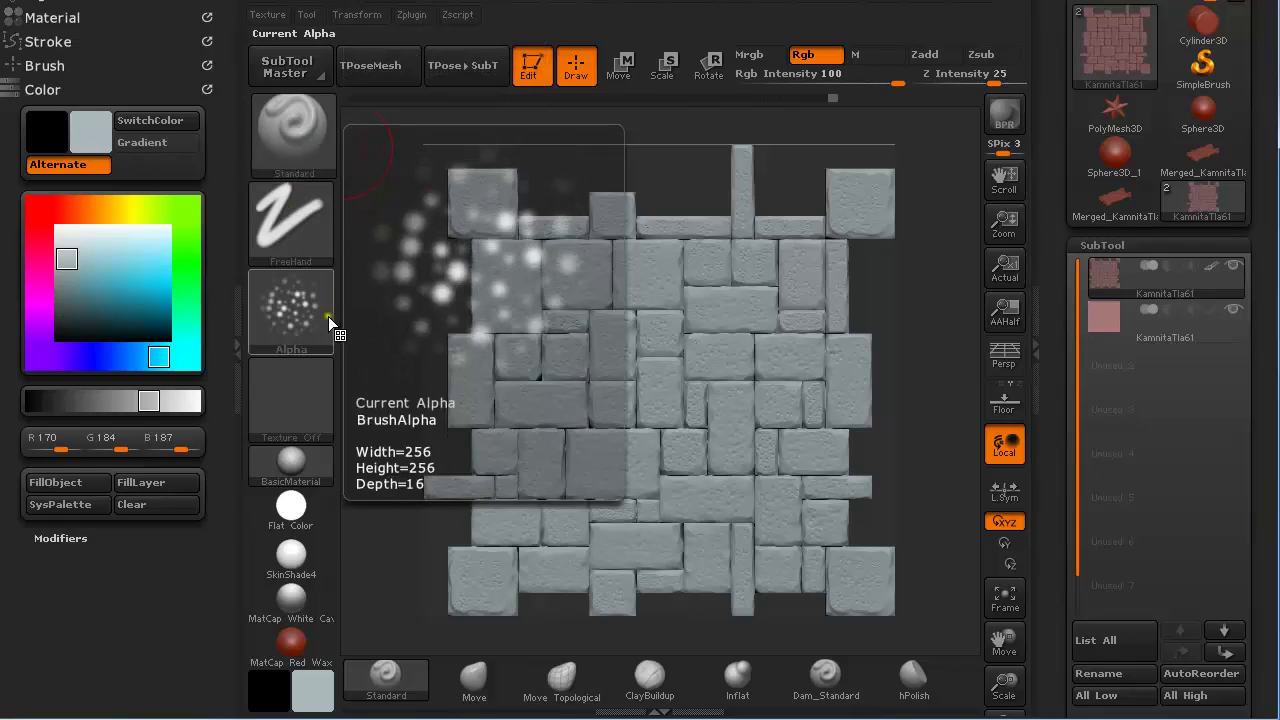
Paint speckles over the tile's lower blocks using Alpha 07 and the colour R 125, G 149, B 154
mouse_move(282, 306)
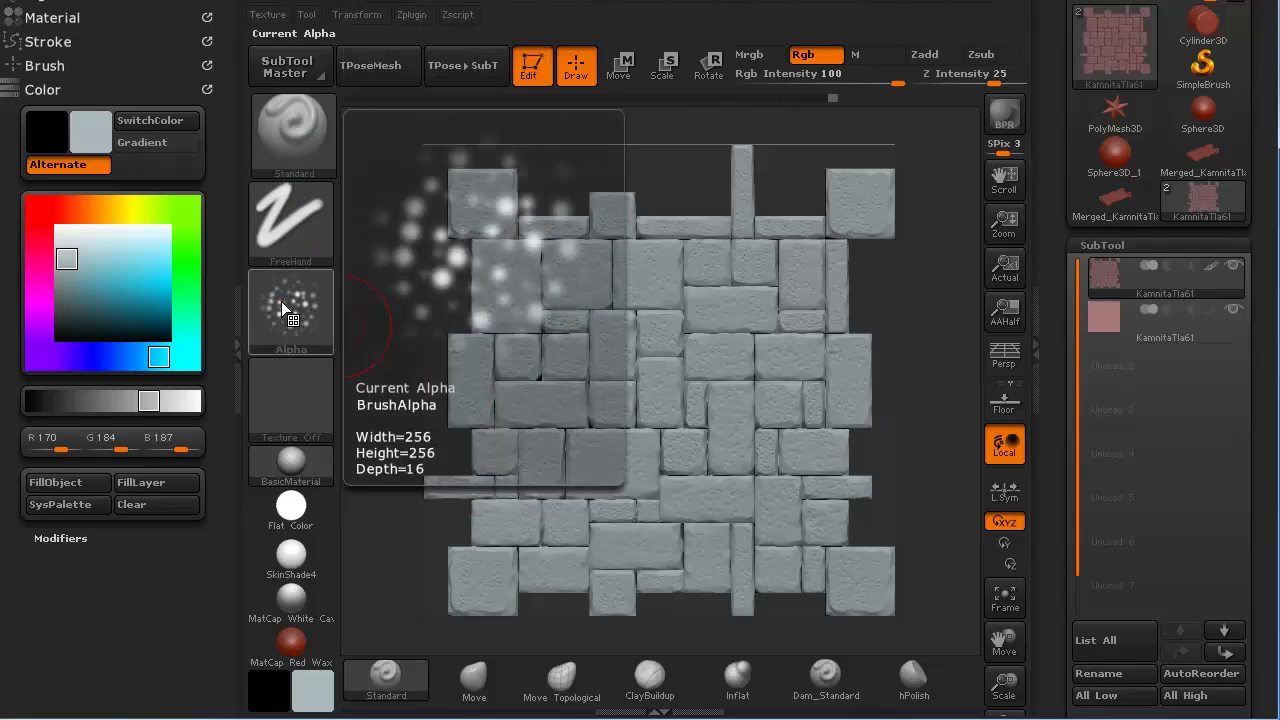
left_click(281, 301)
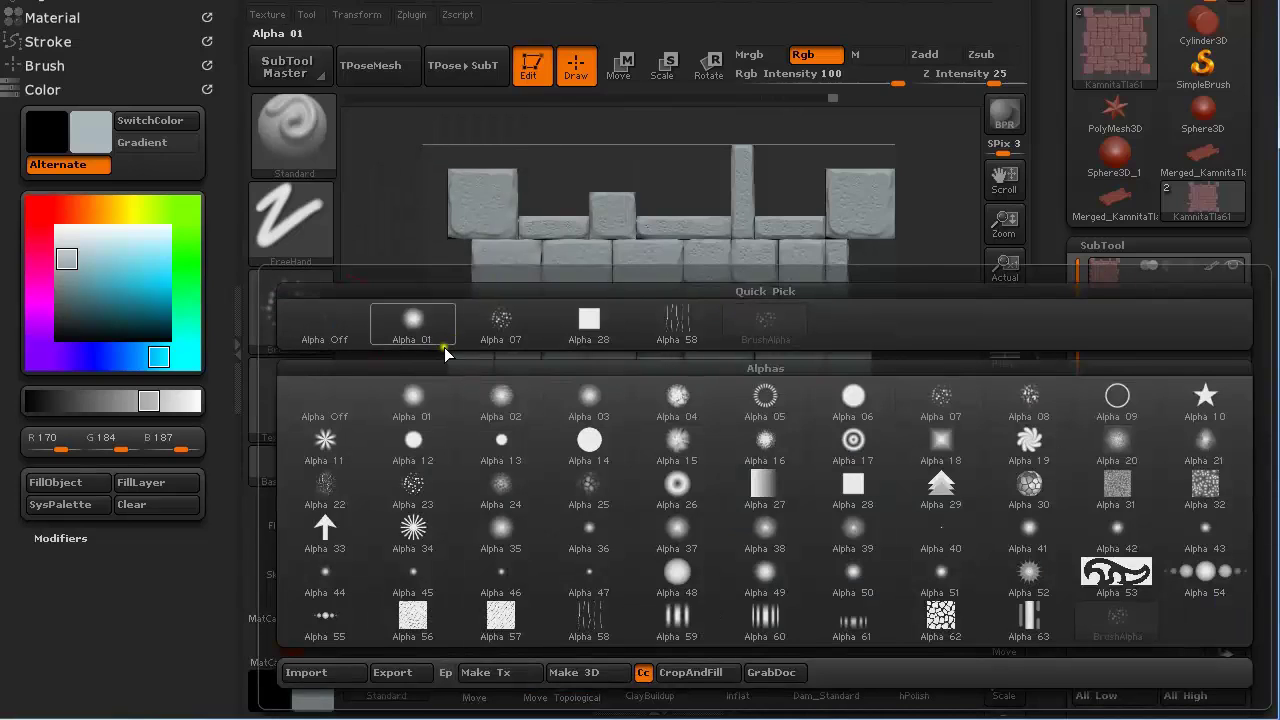
left_click(497, 326)
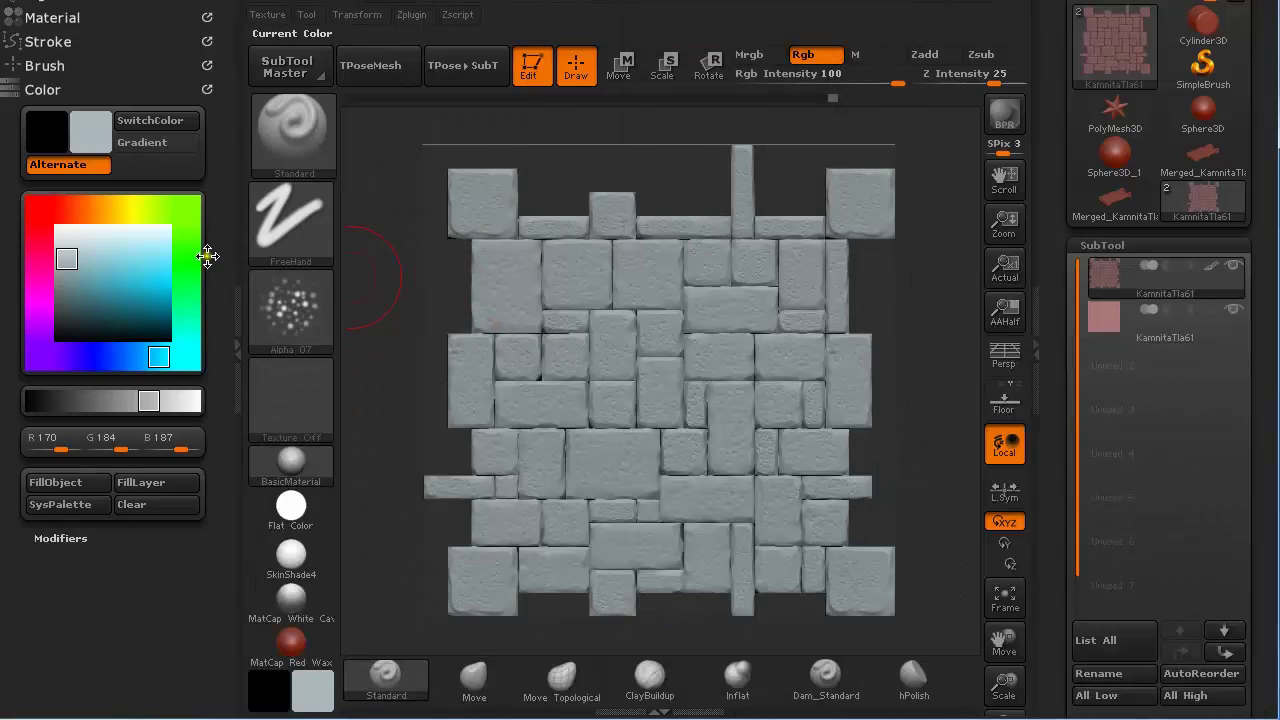
left_click(67, 277)
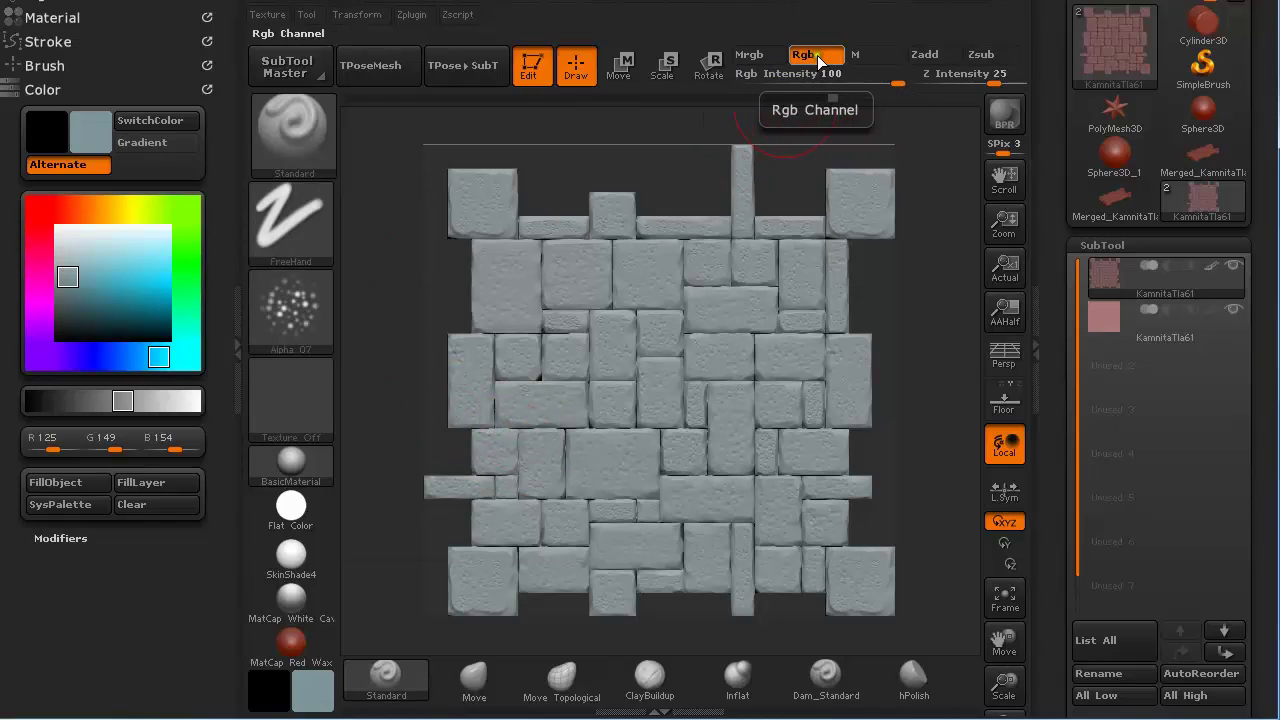
mouse_move(540, 568)
left_mouse_down()
mouse_move(703, 509)
mouse_move(671, 543)
mouse_move(528, 575)
mouse_move(469, 534)
mouse_move(526, 494)
left_mouse_up()
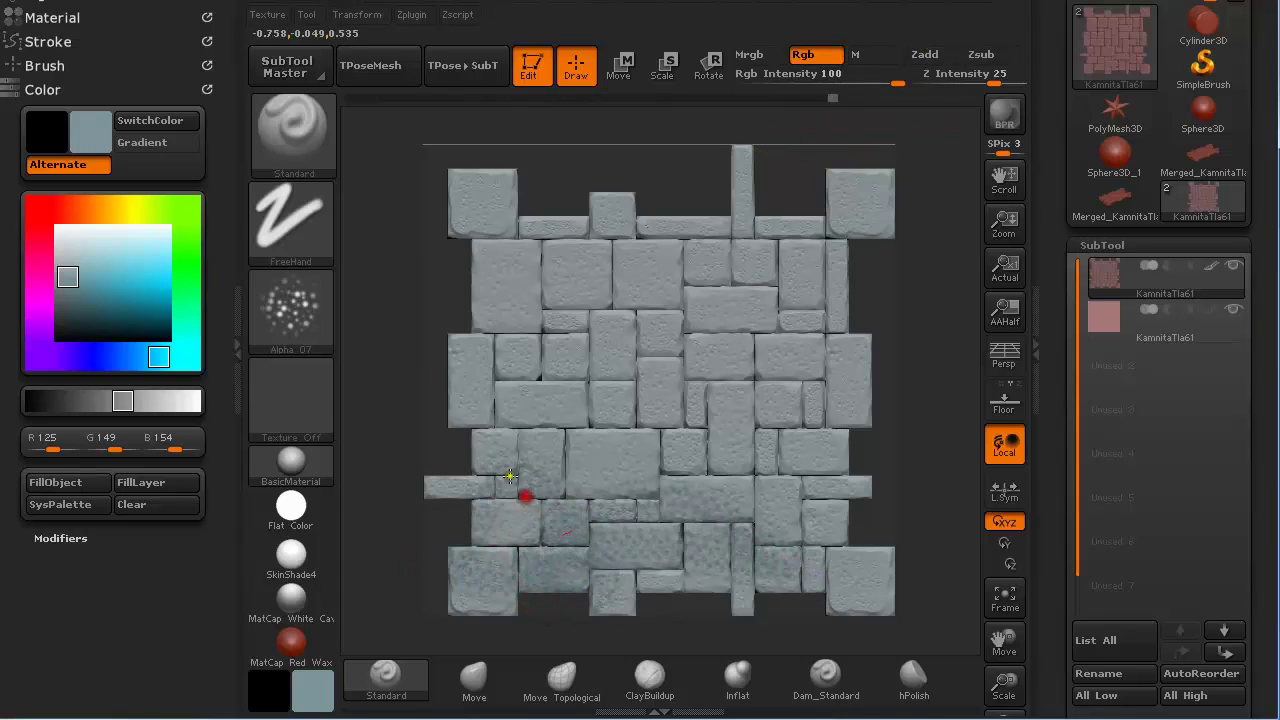
Switch to the Spray stroke and speckle the tile's blocks, adding a lighter tone of R 148, G 170, B 174
left_click(286, 235)
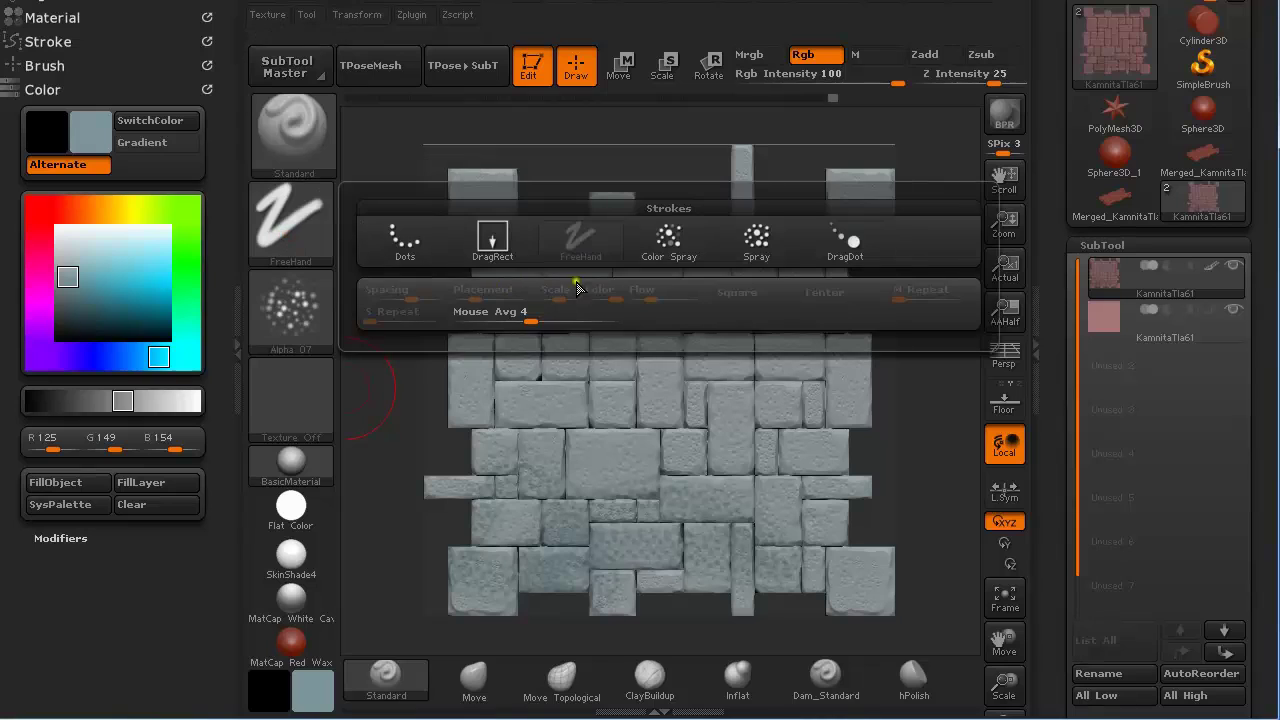
left_click(737, 240)
mouse_move(514, 598)
left_mouse_down()
mouse_move(489, 591)
mouse_move(526, 480)
mouse_move(518, 445)
left_mouse_up()
mouse_move(884, 572)
left_mouse_down()
mouse_move(803, 537)
mouse_move(669, 326)
left_mouse_up()
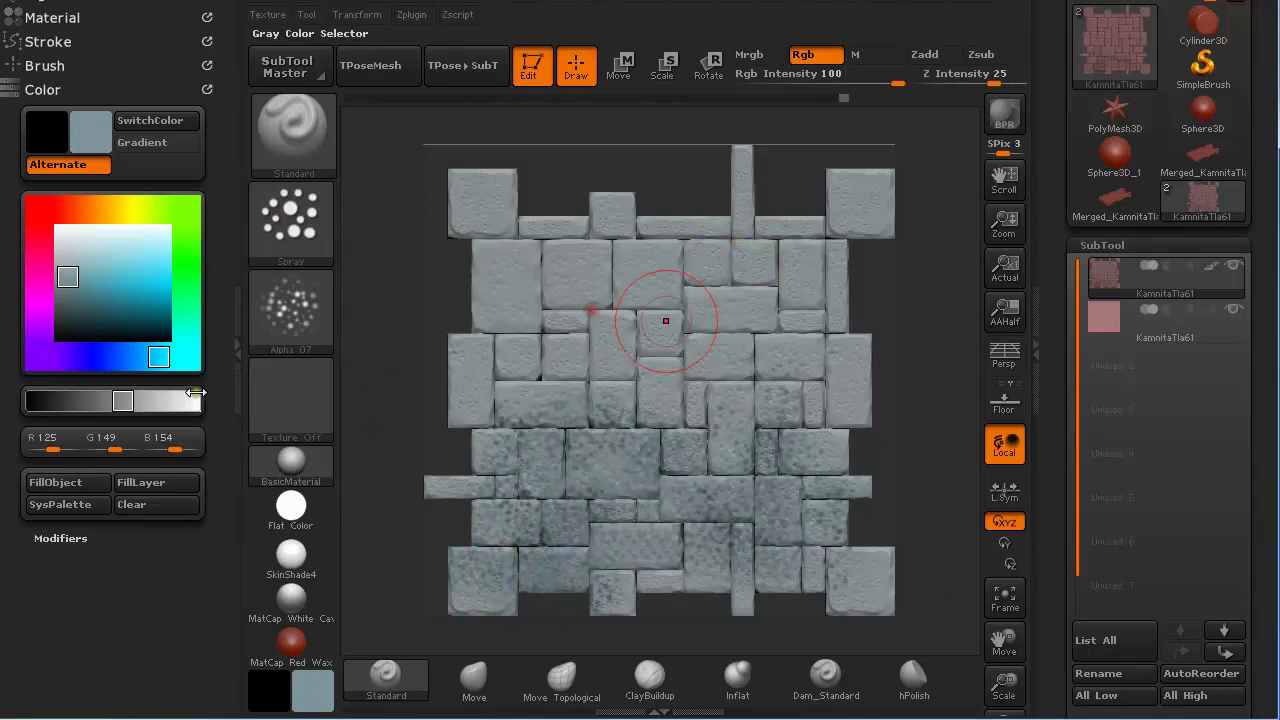
left_click_drag(70, 265, 567, 479)
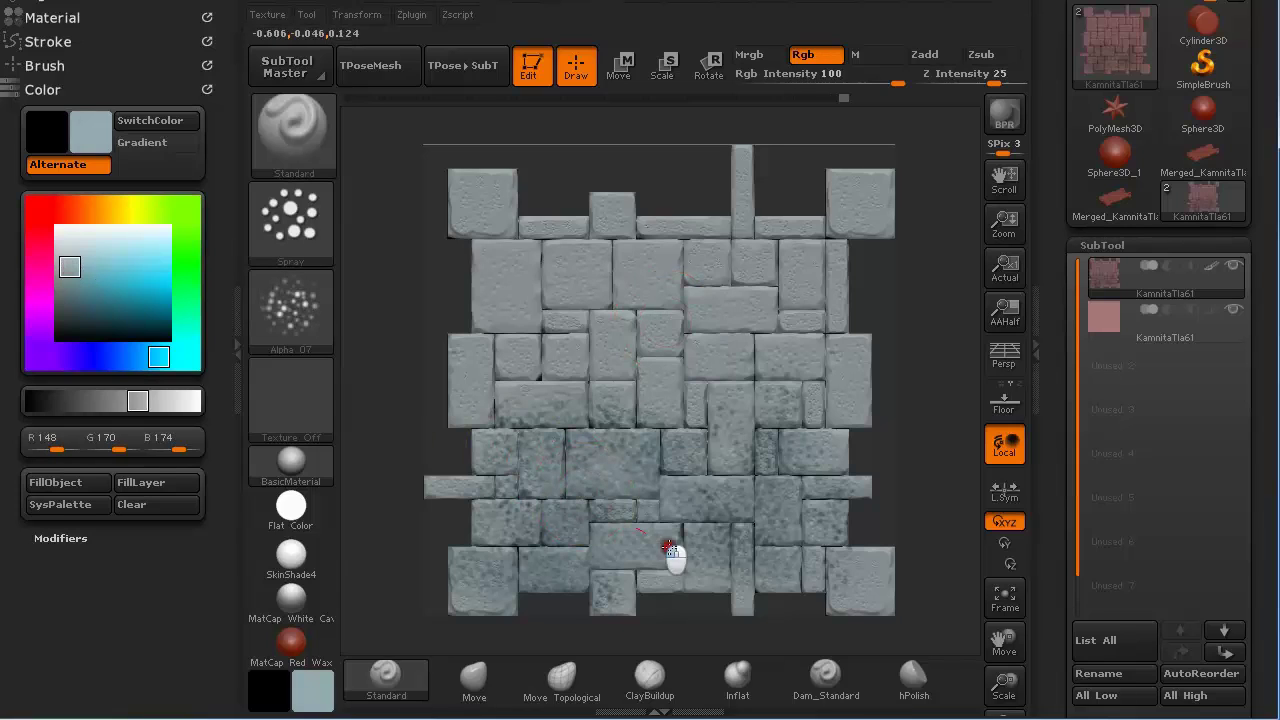
mouse_move(749, 483)
left_mouse_down()
mouse_move(811, 403)
mouse_move(789, 266)
mouse_move(860, 193)
mouse_move(714, 257)
mouse_move(611, 366)
mouse_move(531, 363)
mouse_move(551, 261)
mouse_move(491, 206)
mouse_move(620, 265)
mouse_move(507, 387)
mouse_move(463, 503)
mouse_move(543, 589)
mouse_move(647, 517)
mouse_move(734, 403)
mouse_move(777, 394)
mouse_move(874, 597)
mouse_move(734, 389)
left_mouse_up()
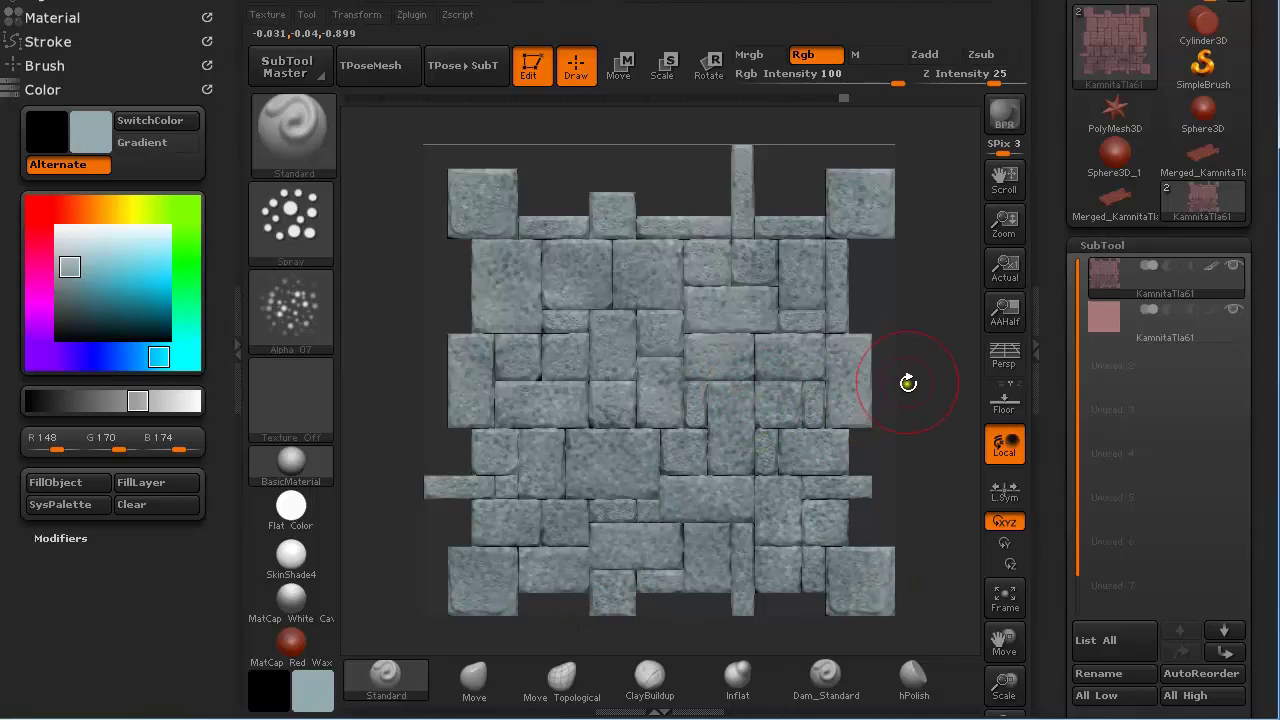
Mask the painted tile mesh by cavity with blur 2 and intensity 100
left_click_drag(1260, 452, 1224, 237)
scroll(1225, 400, "down", 1)
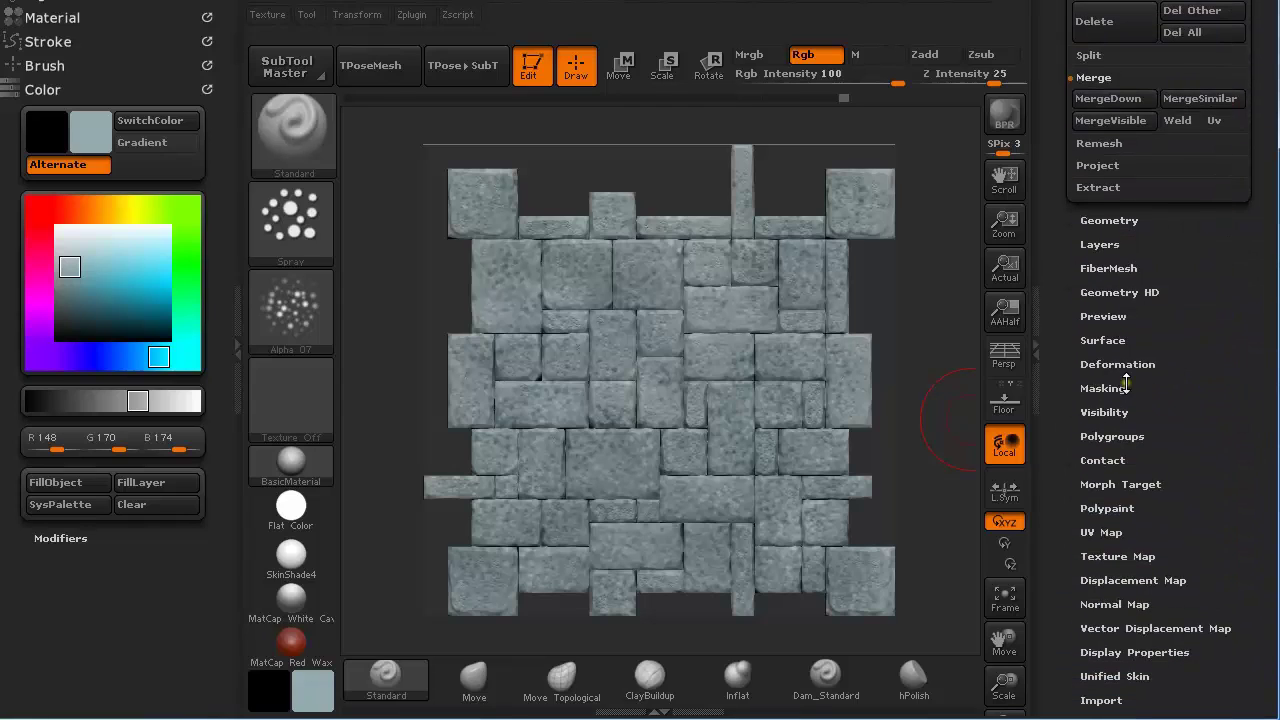
left_click(1124, 387)
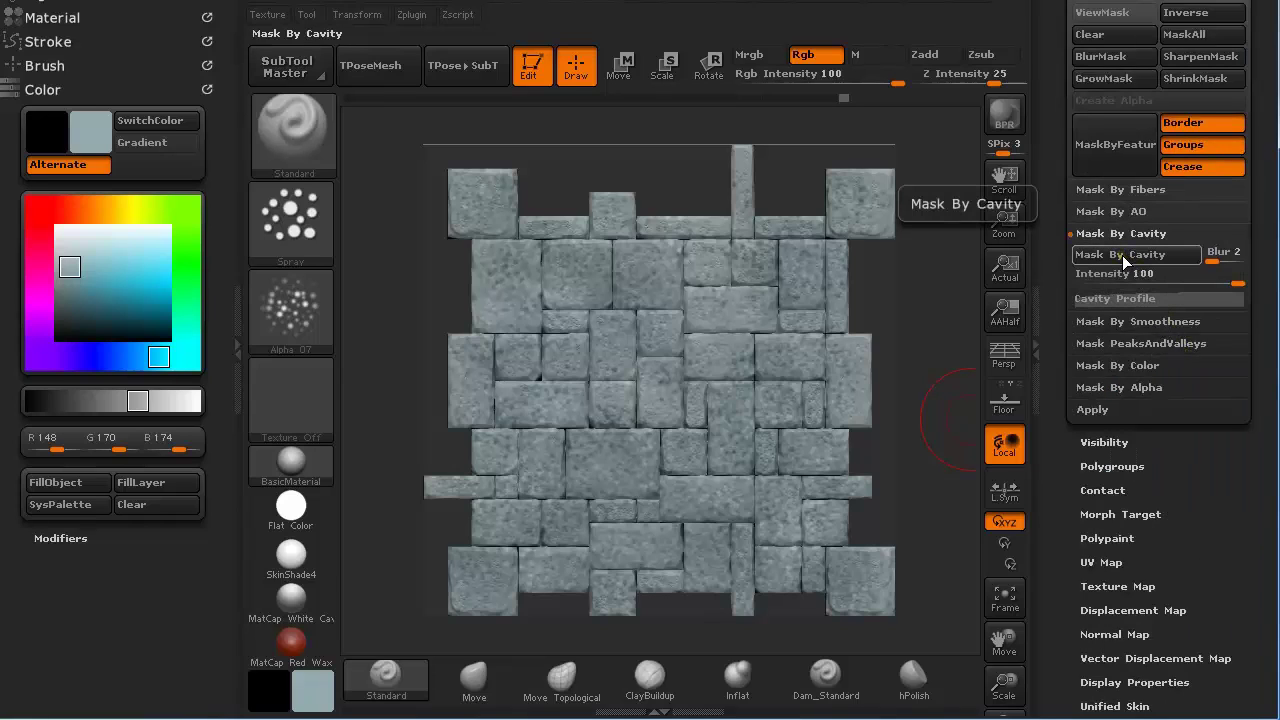
left_click(1176, 254)
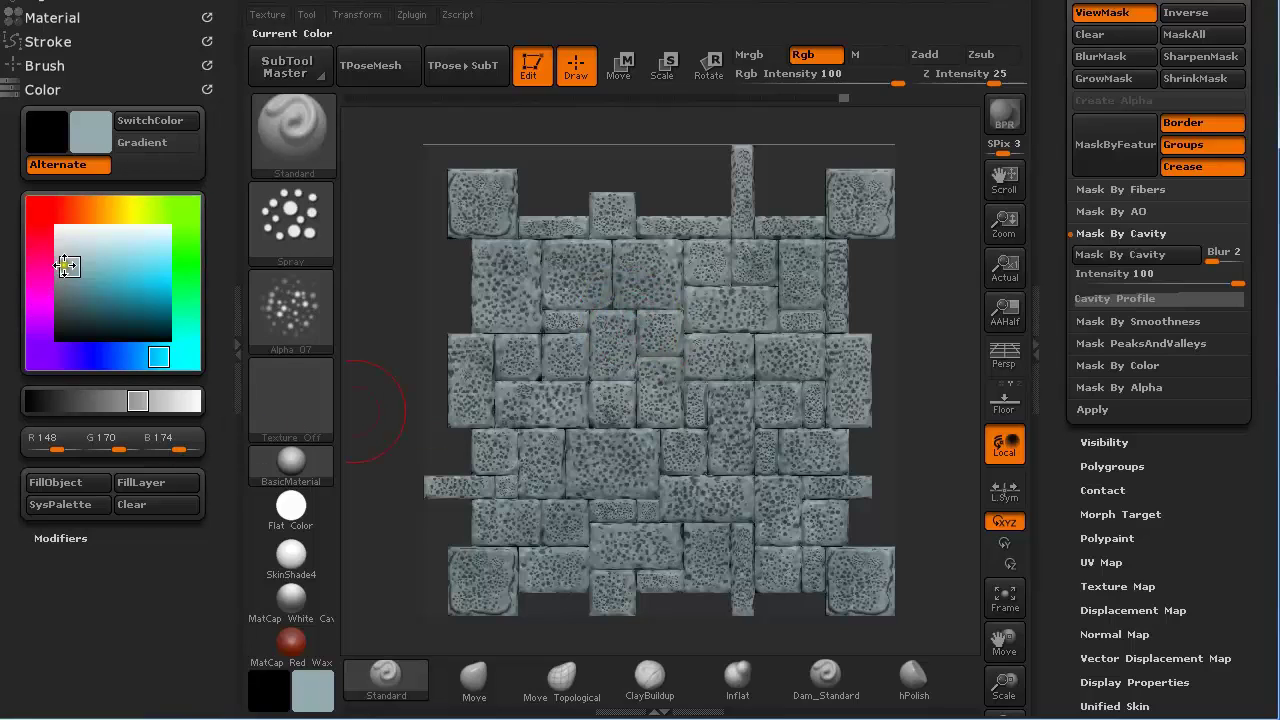
Hide the mask display and fill the unmasked surfaces with the colour R 168, G 182, B 185
left_click(65, 259)
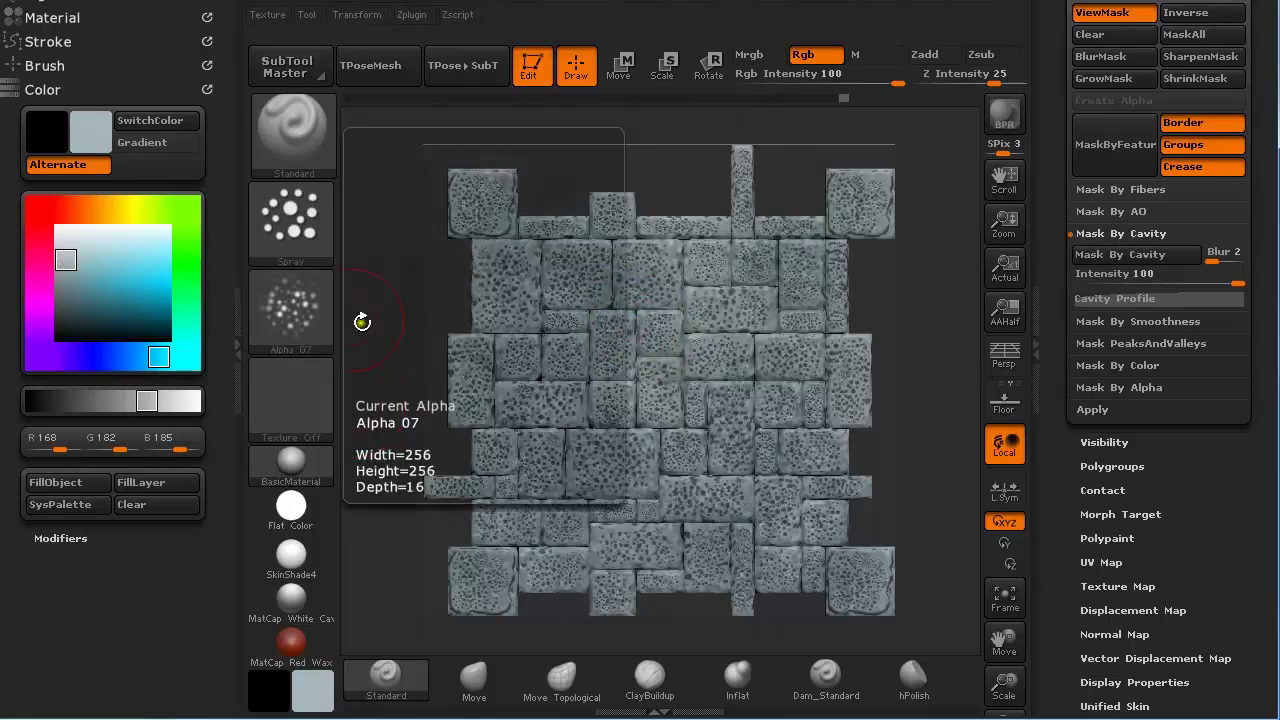
left_click(1102, 12)
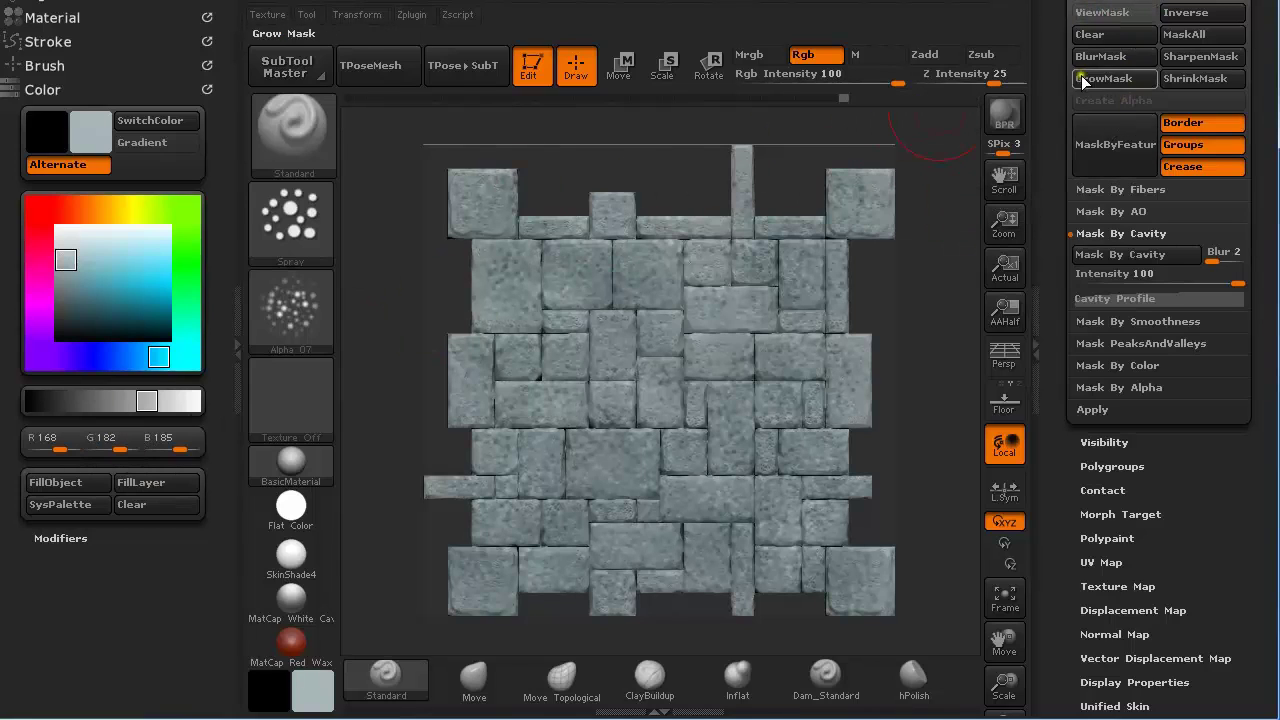
left_click(66, 482)
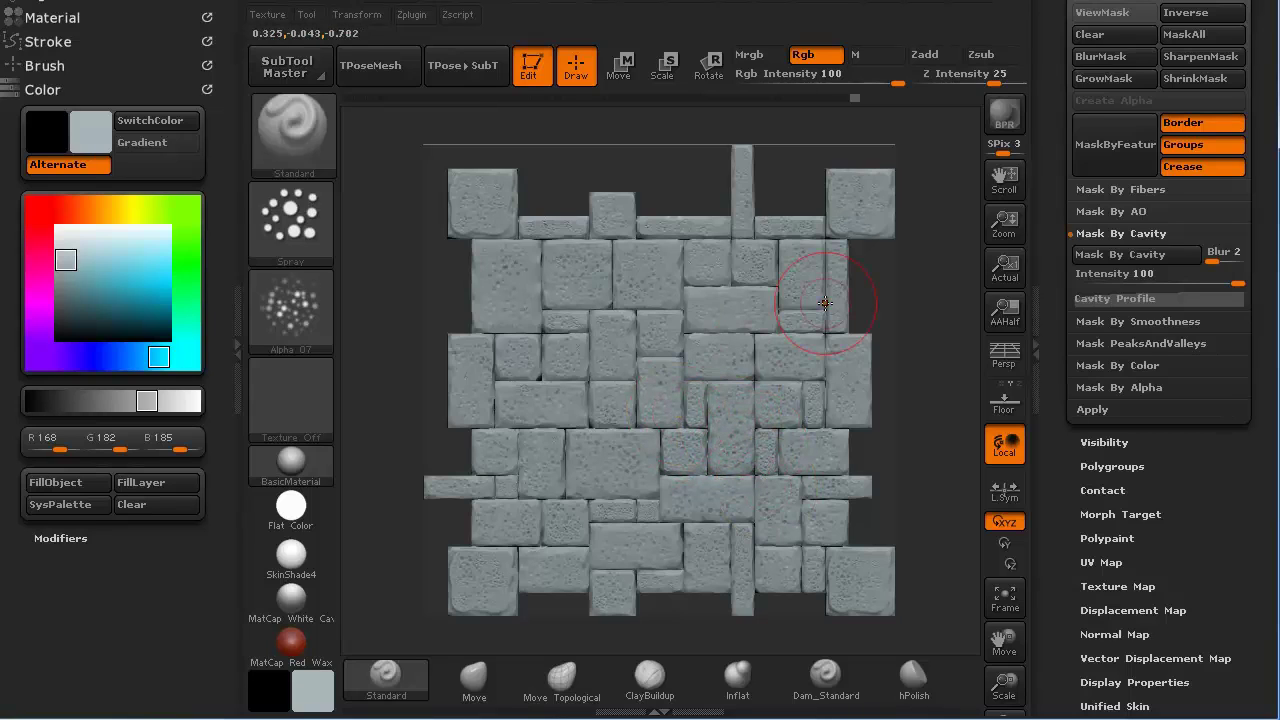
Invert the cavity mask, hide its display, and fill the unmasked areas with the darker colour R 112, G 129, B 132
left_click(1203, 14)
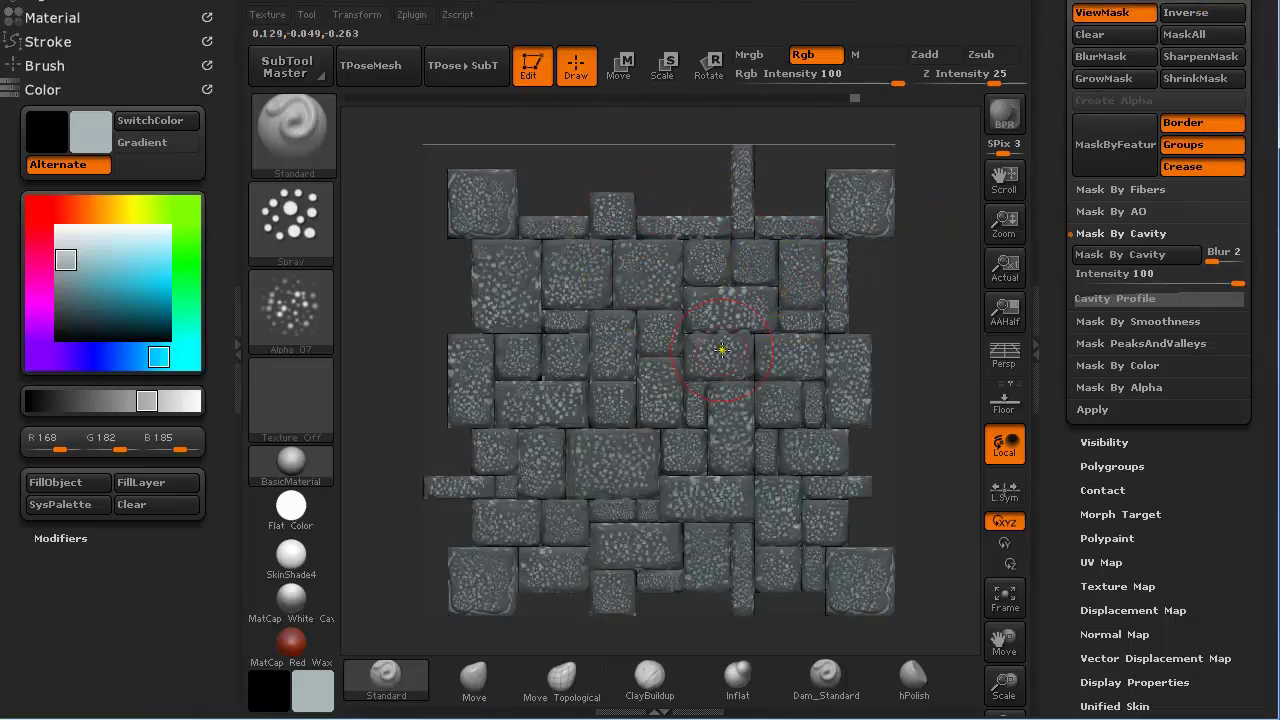
left_click(1109, 13)
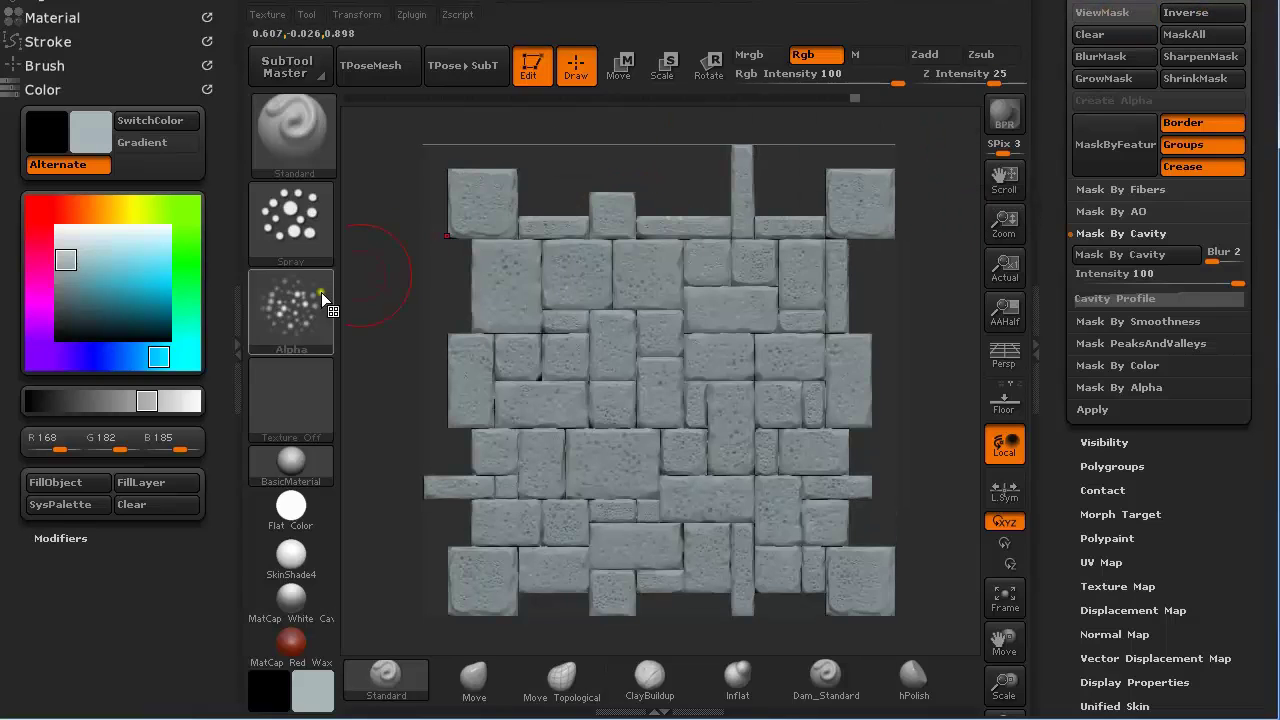
left_click(64, 285)
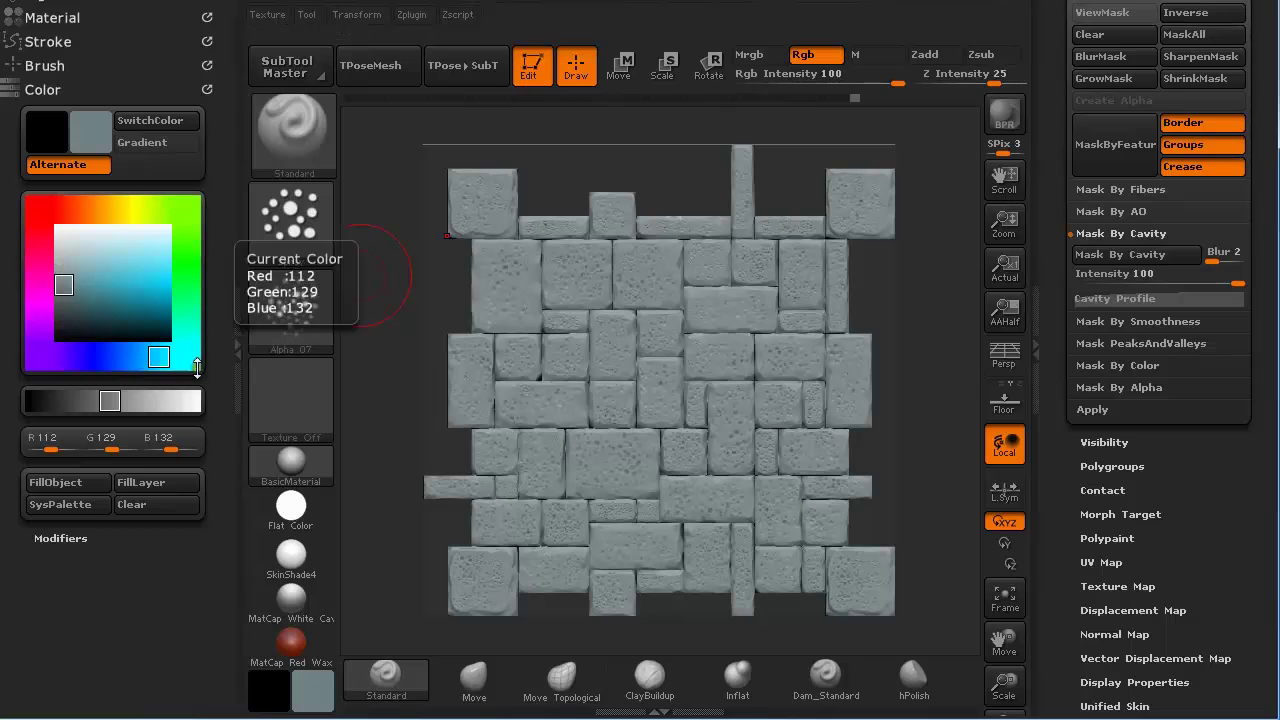
left_click(60, 485)
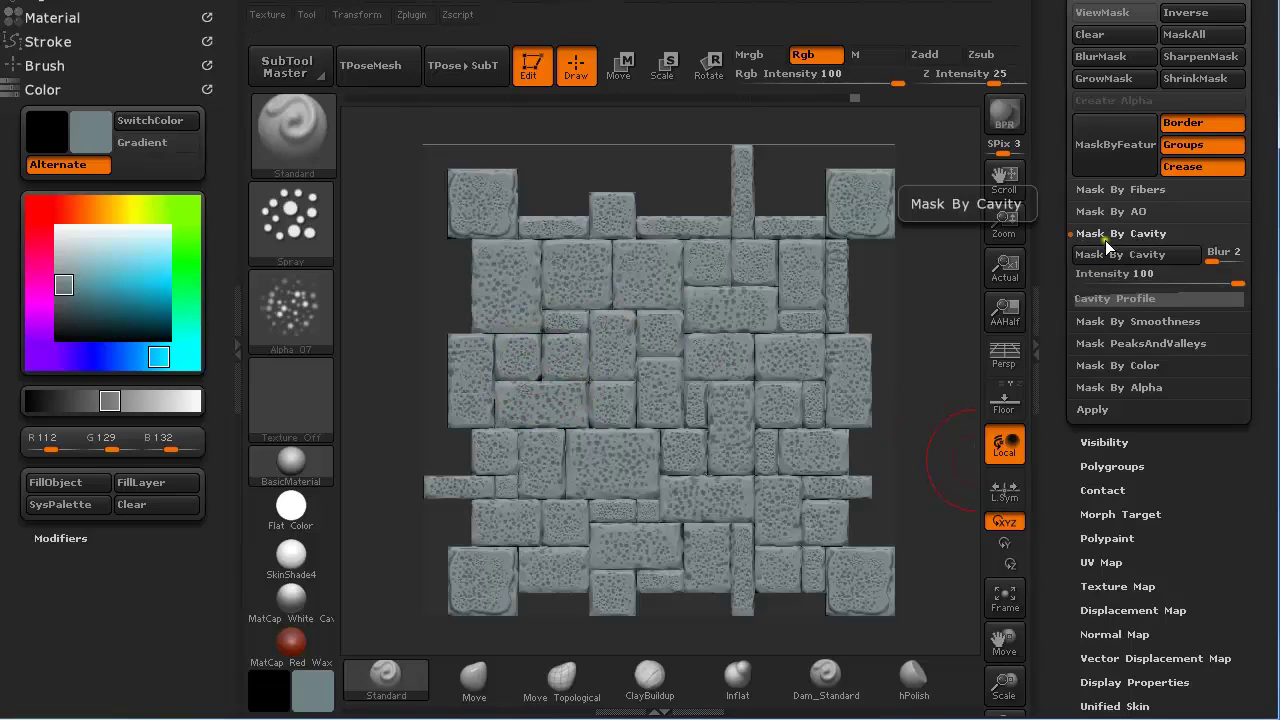
Try a peaks-and-valleys mask on the tile with range 4 and clear it again
left_click(1141, 343)
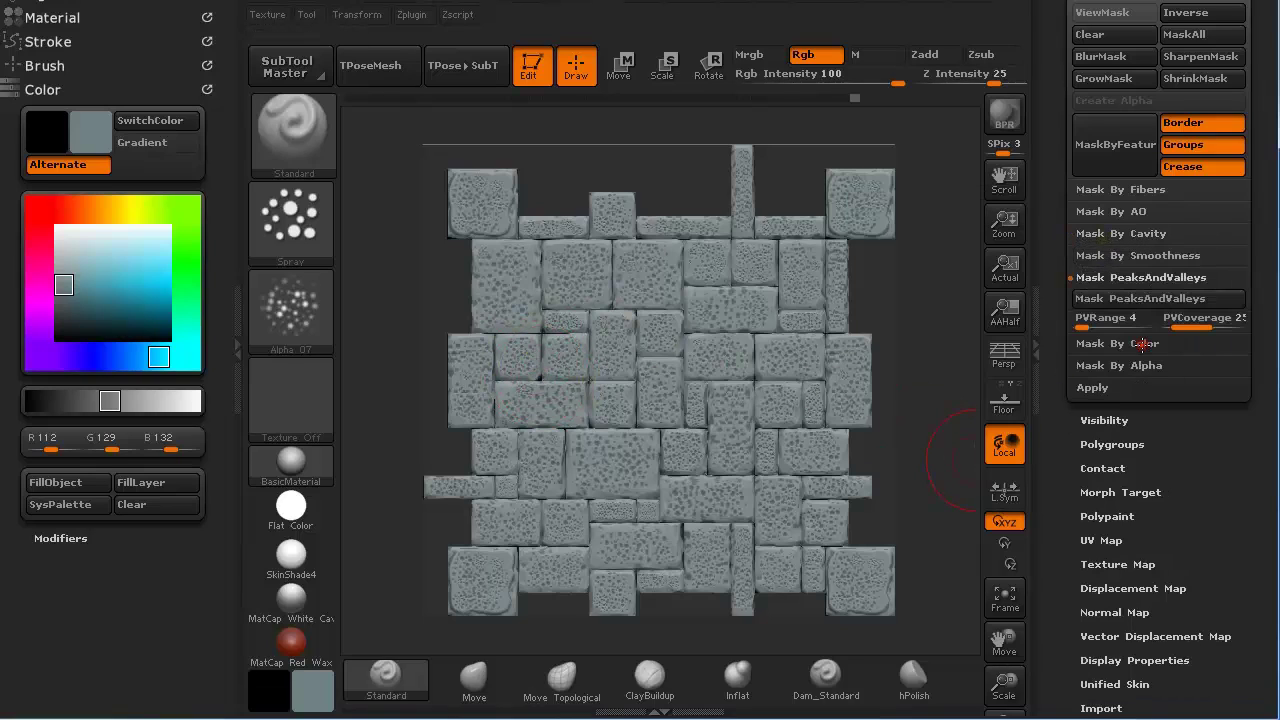
left_click(1117, 298)
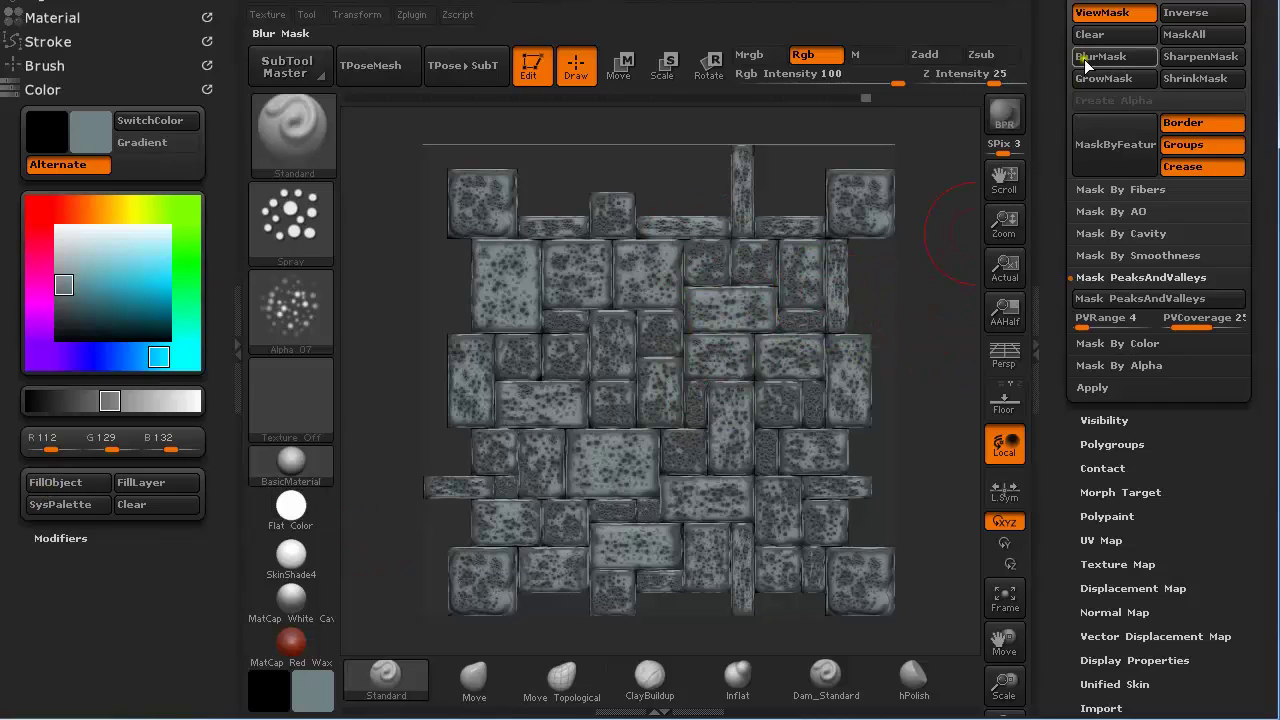
left_click(1098, 38)
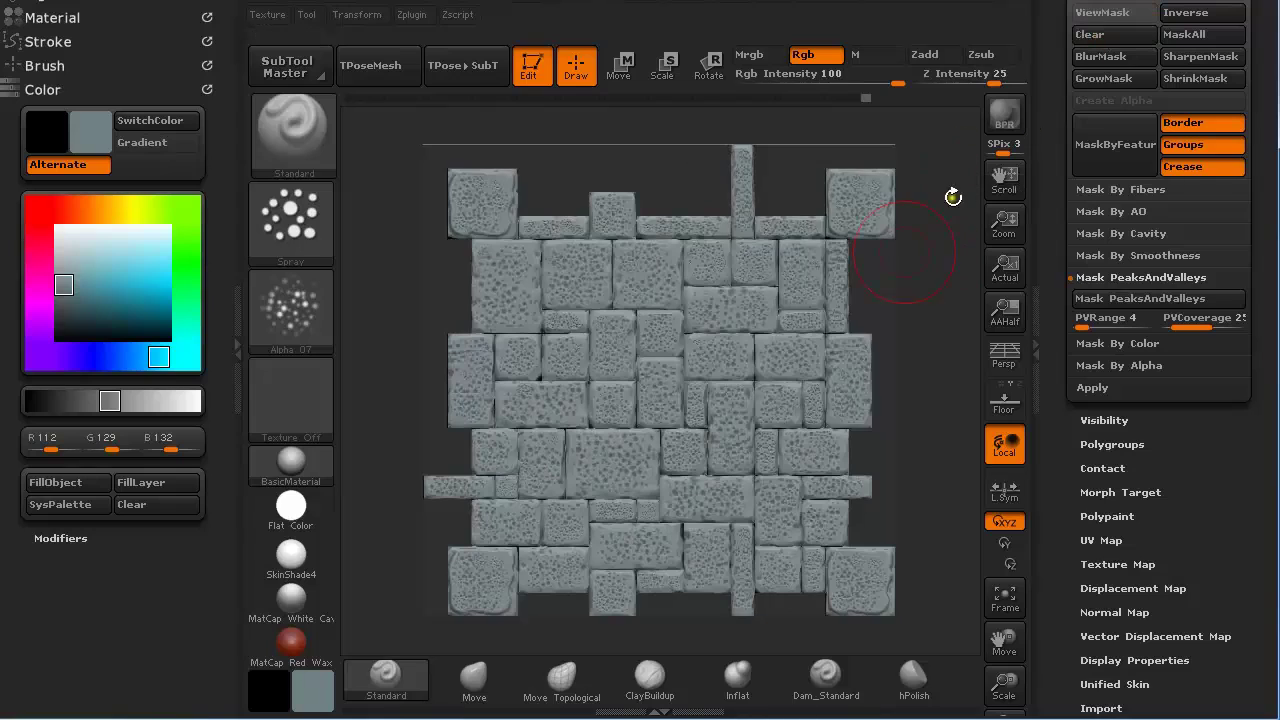